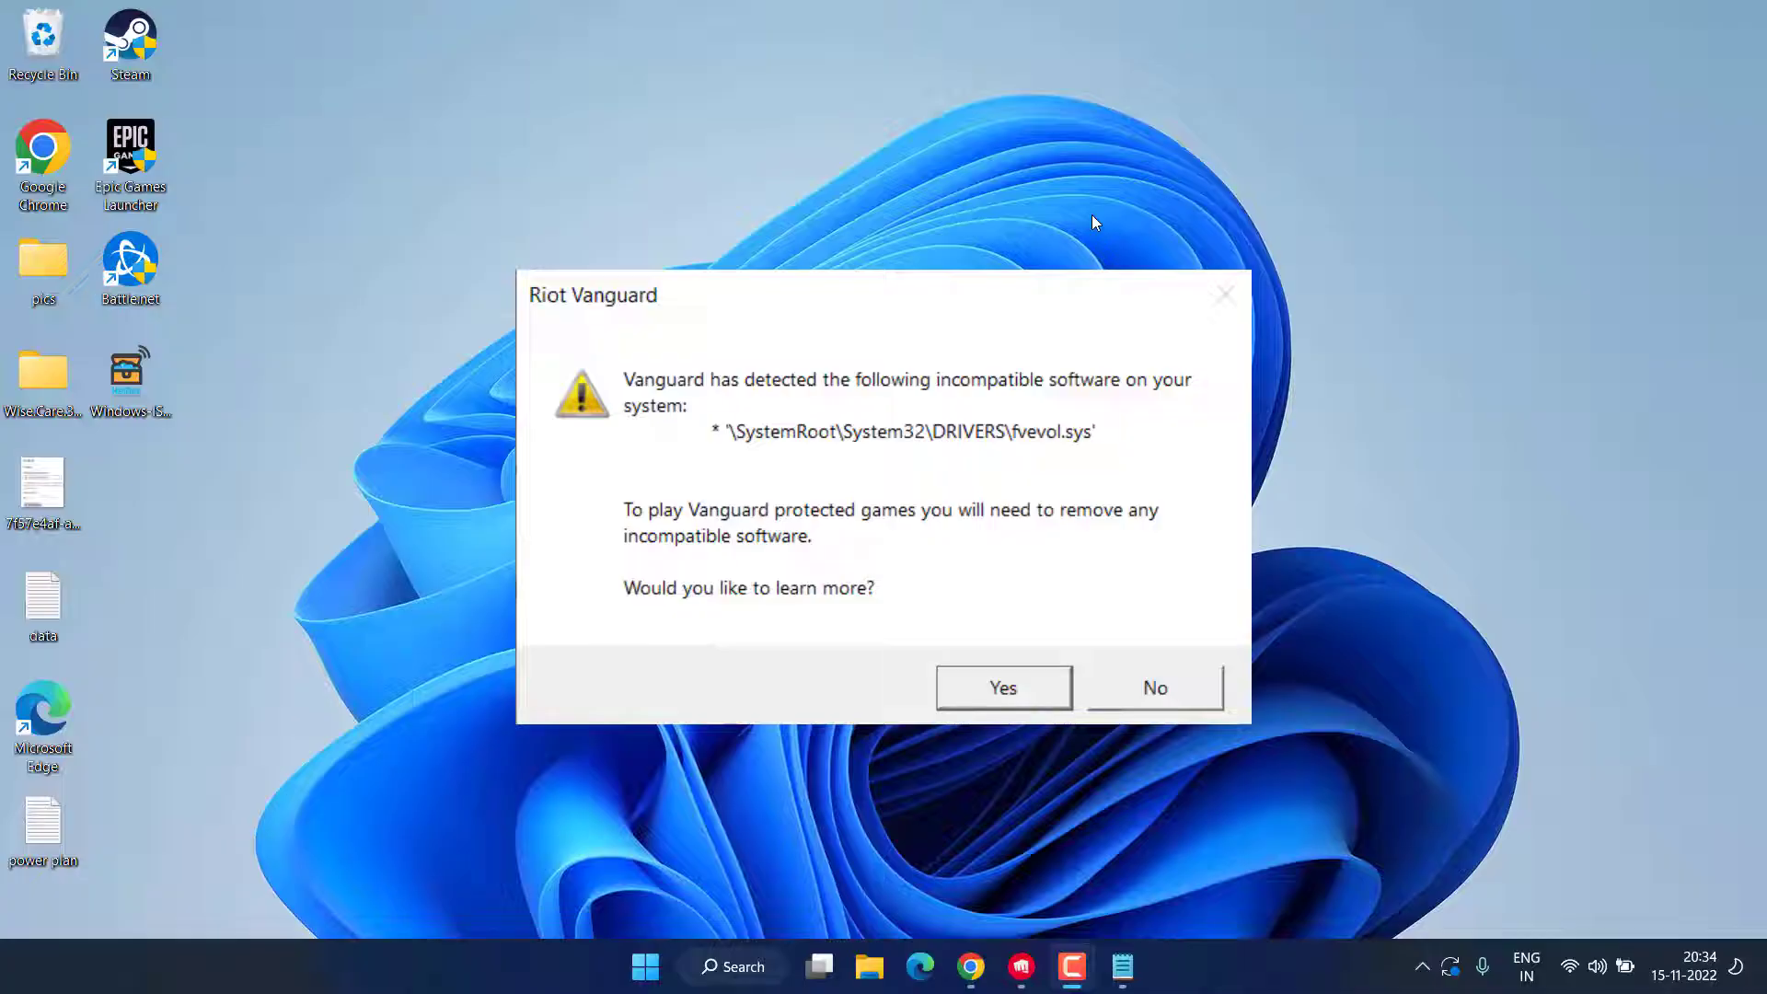
Dismiss the Riot Vanguard warning and open the Services console via services.msc
click(1154, 687)
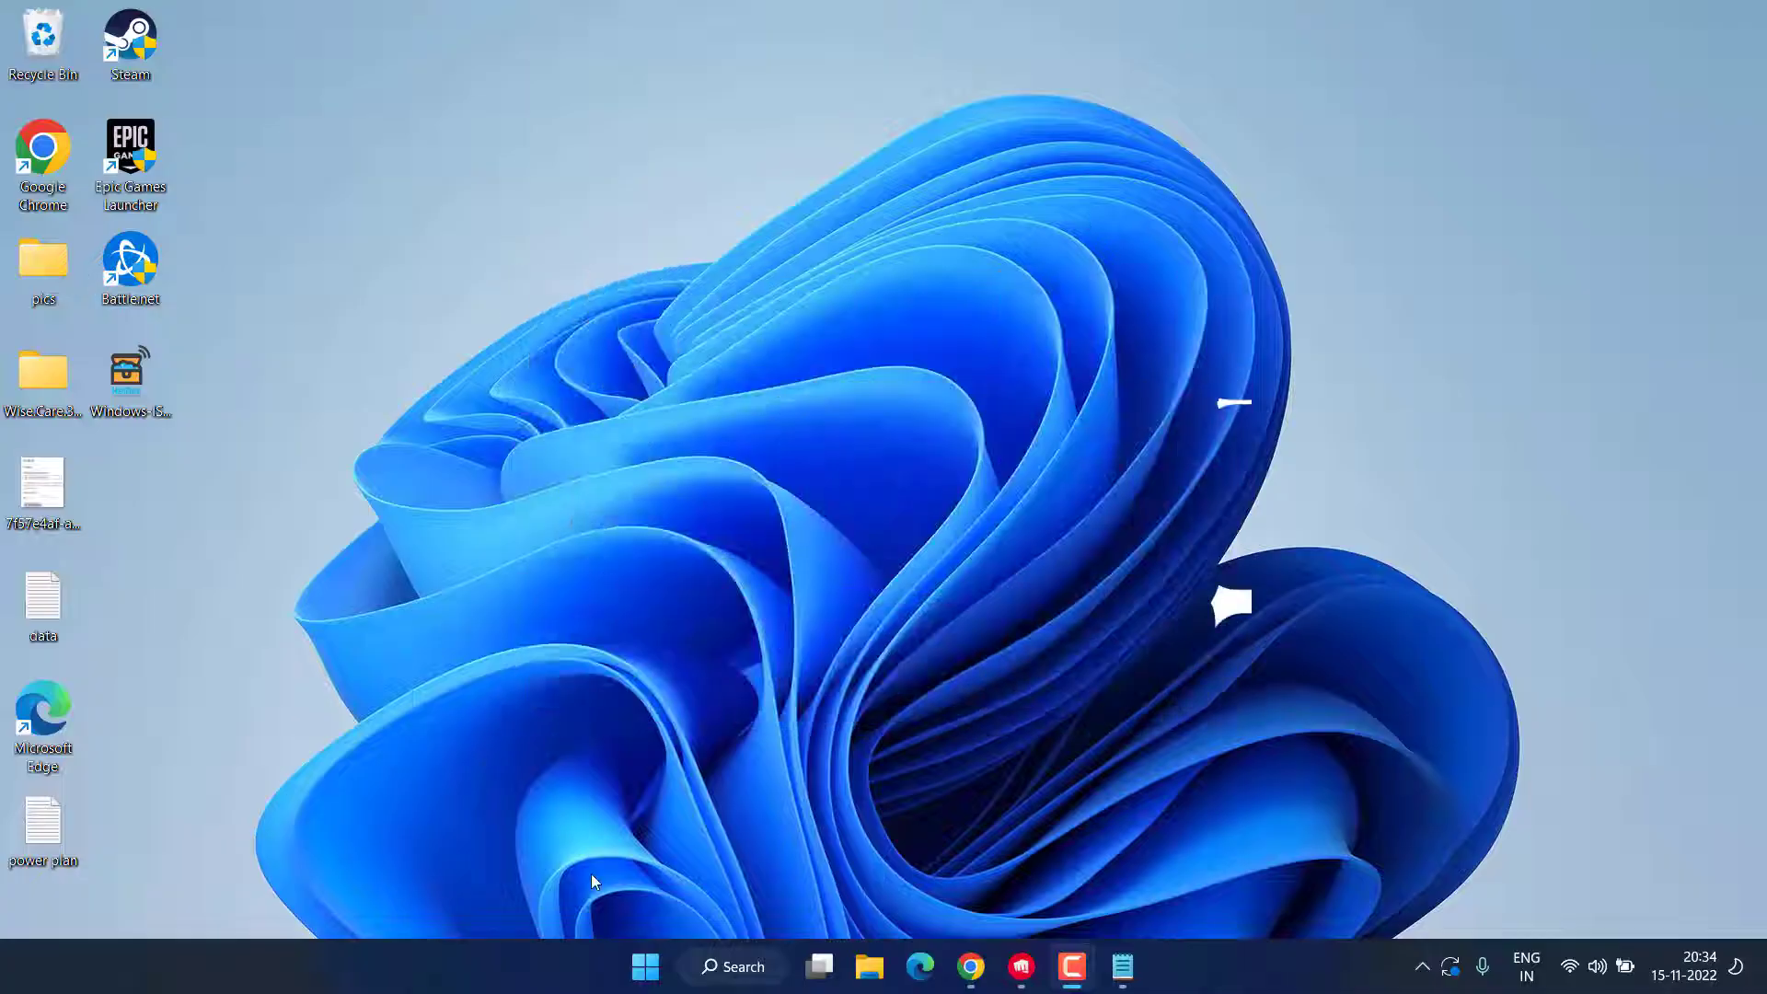
right_click(635, 979)
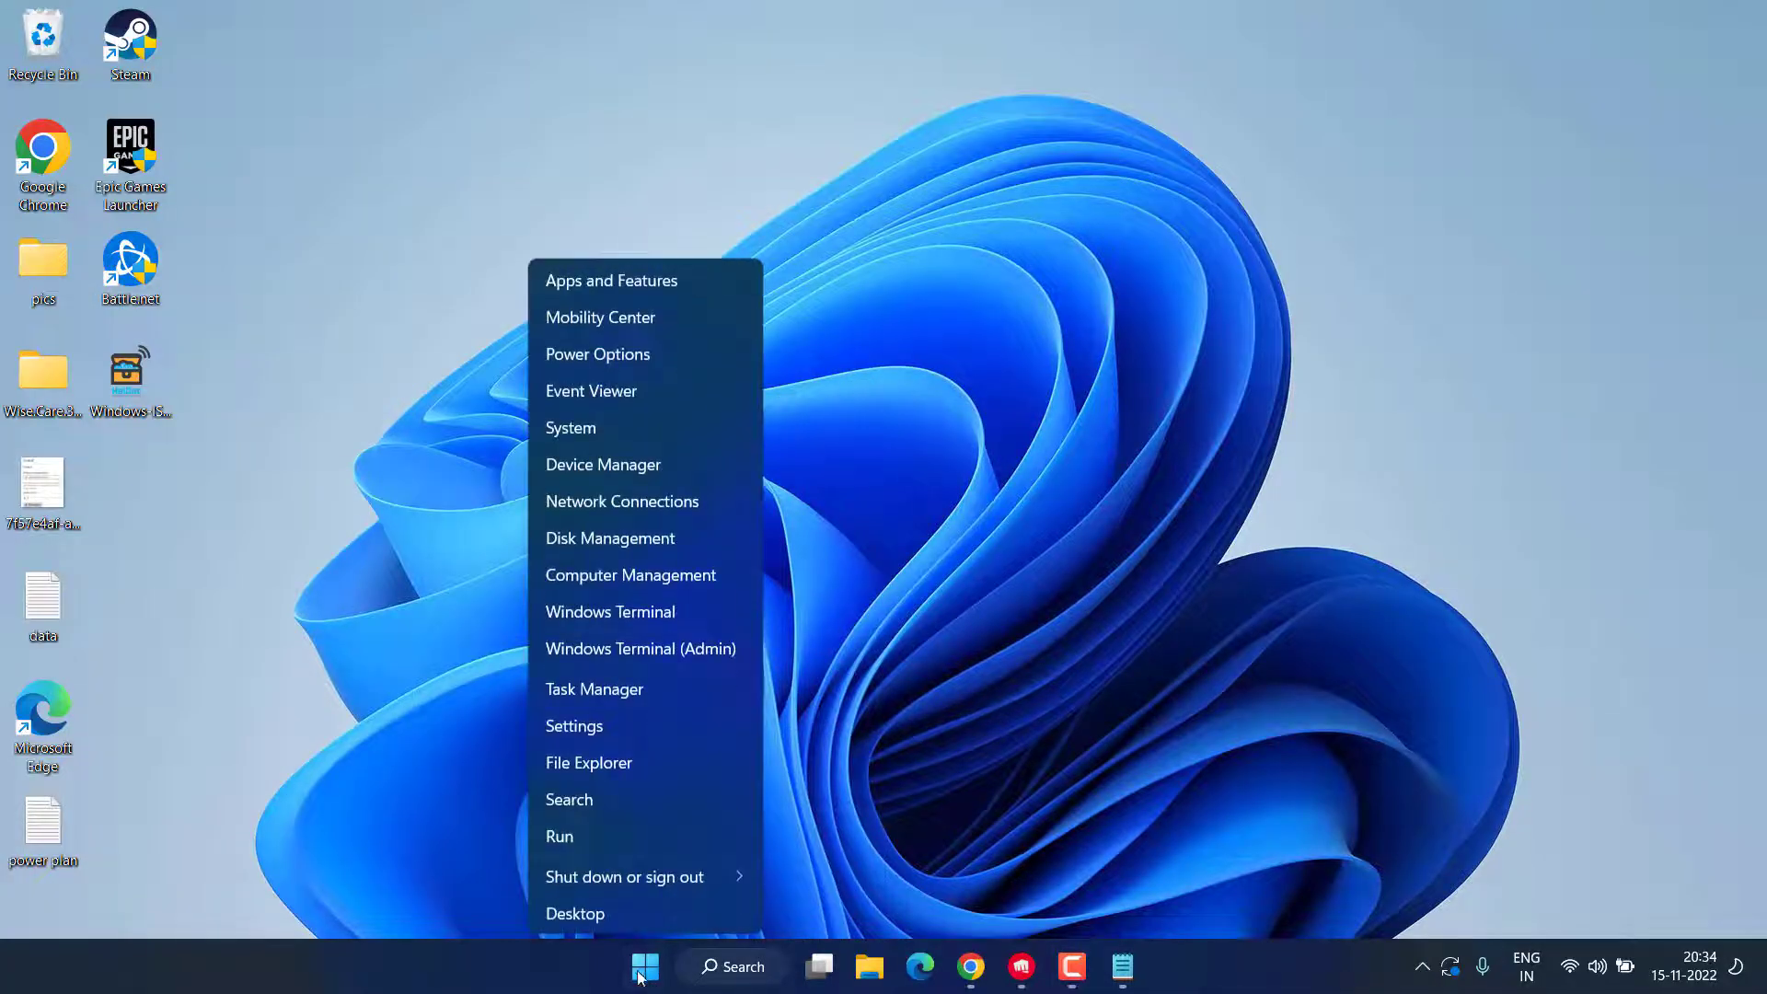
click(597, 830)
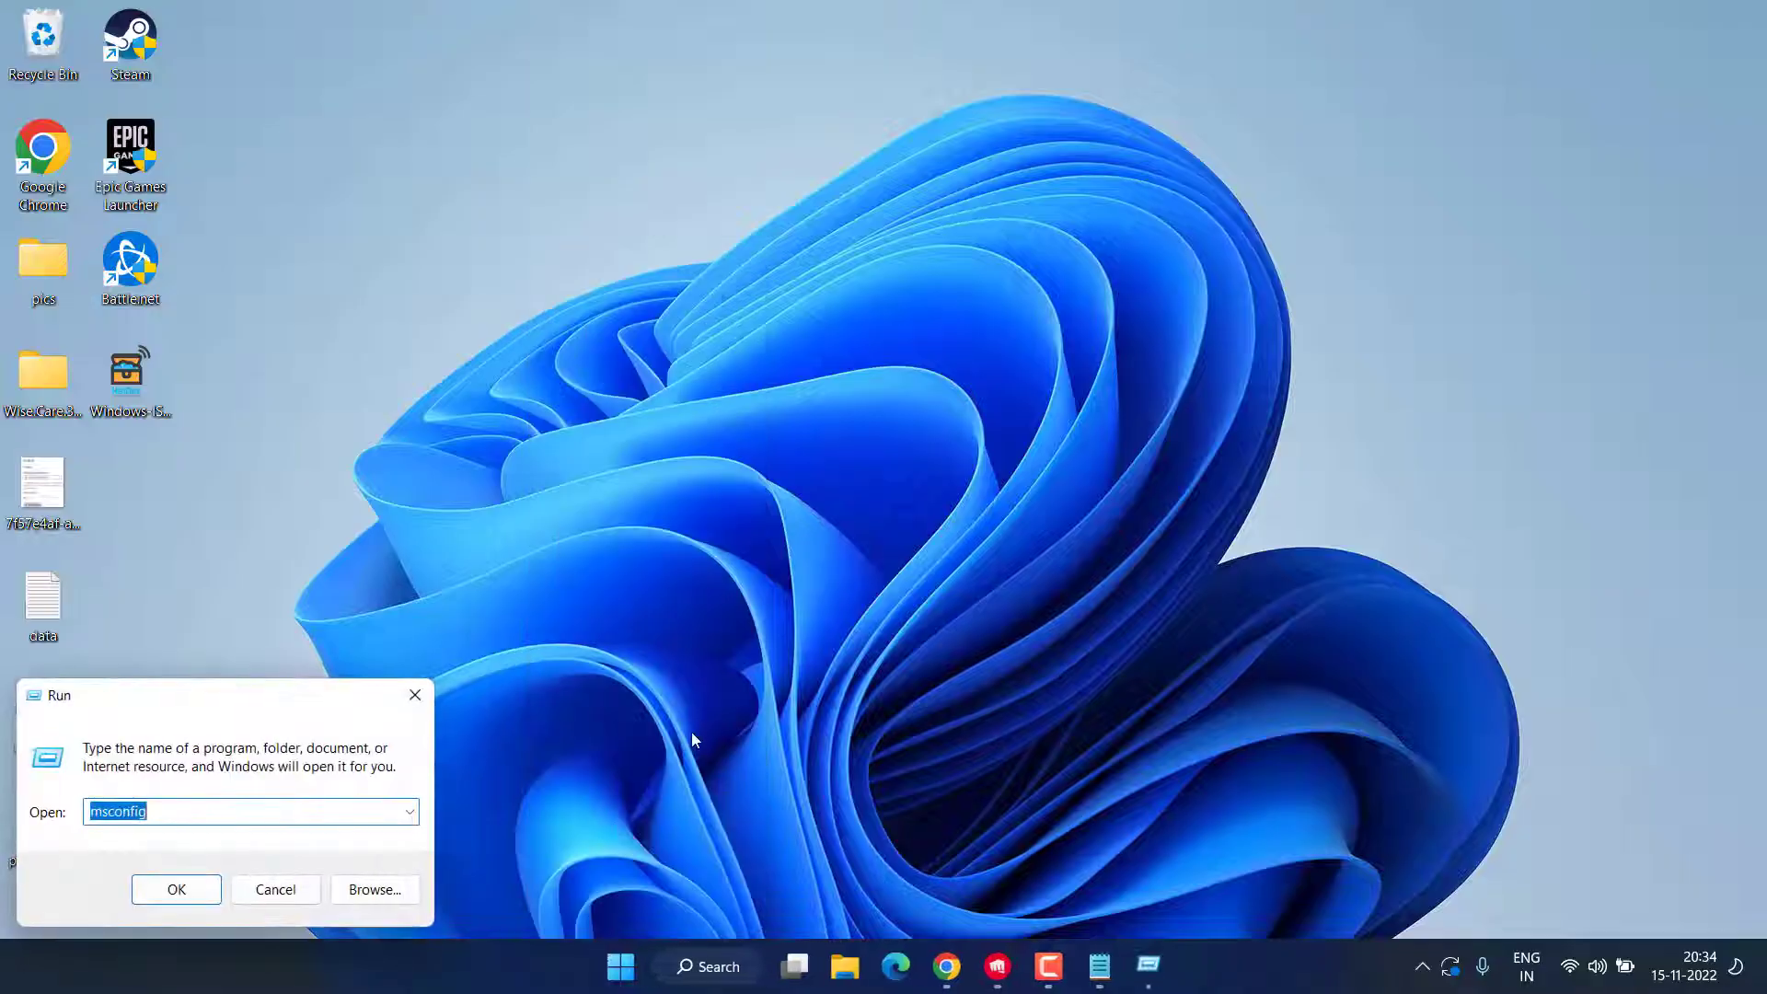
text(ser)
key(Down)
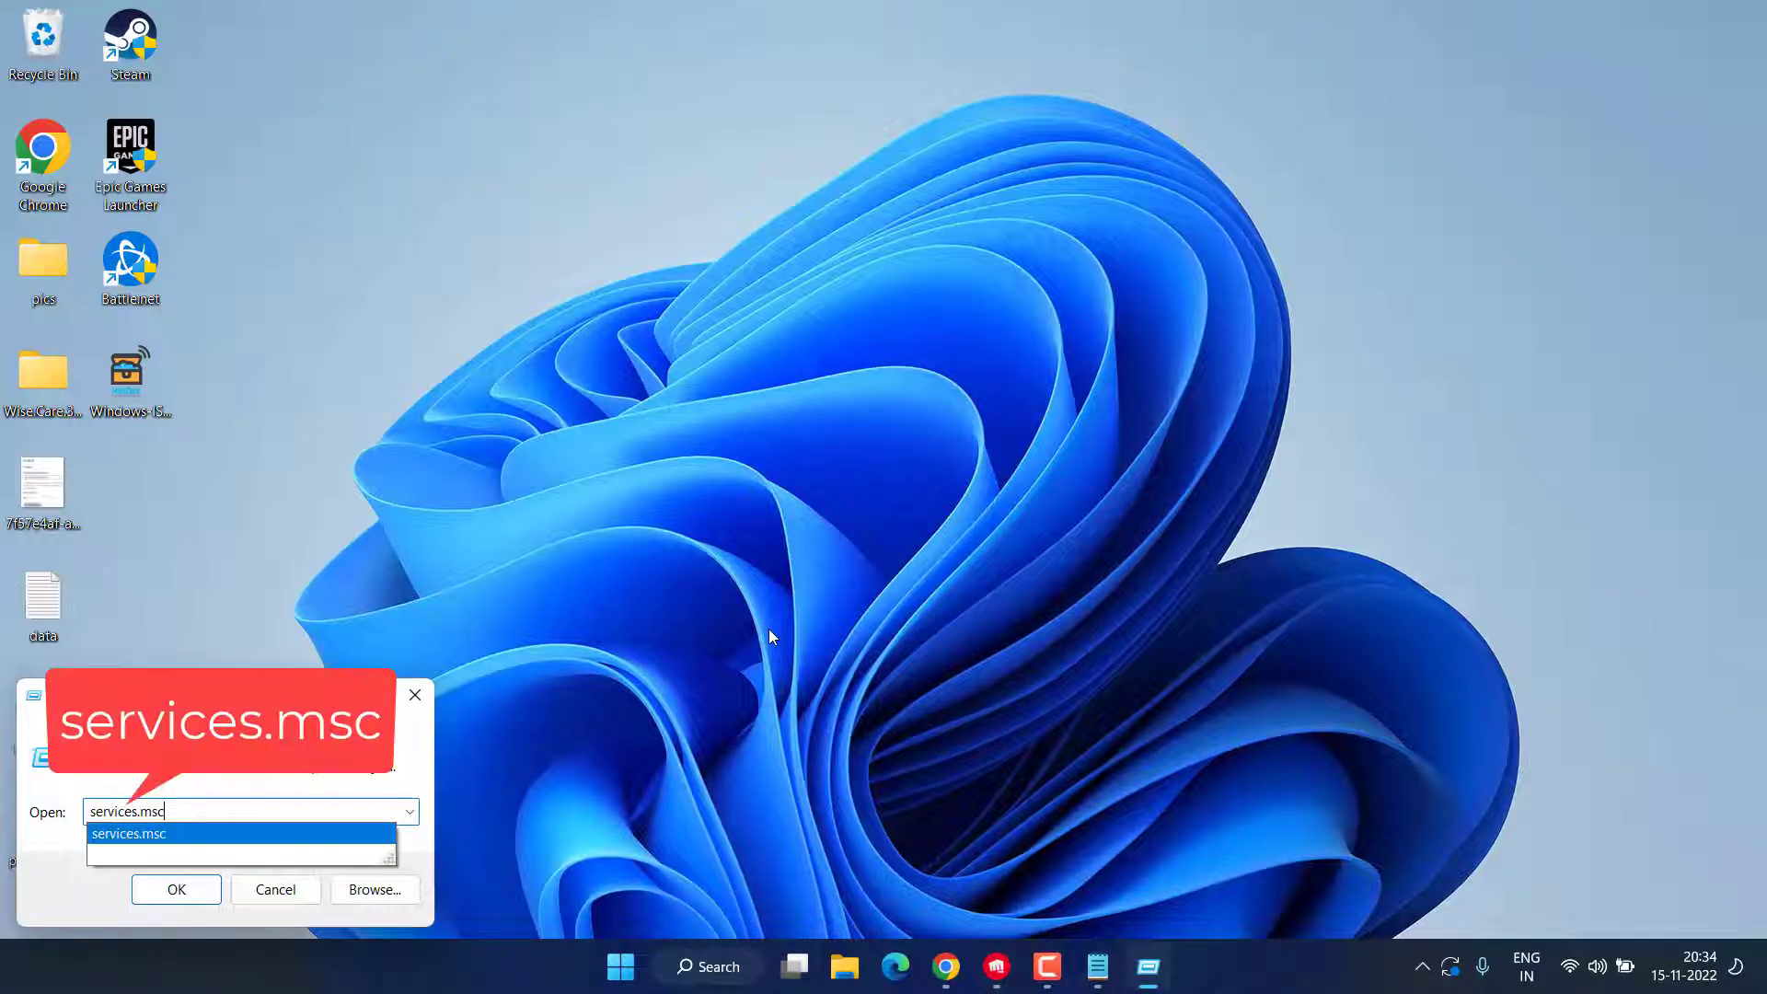
key(Return)
key(Return)
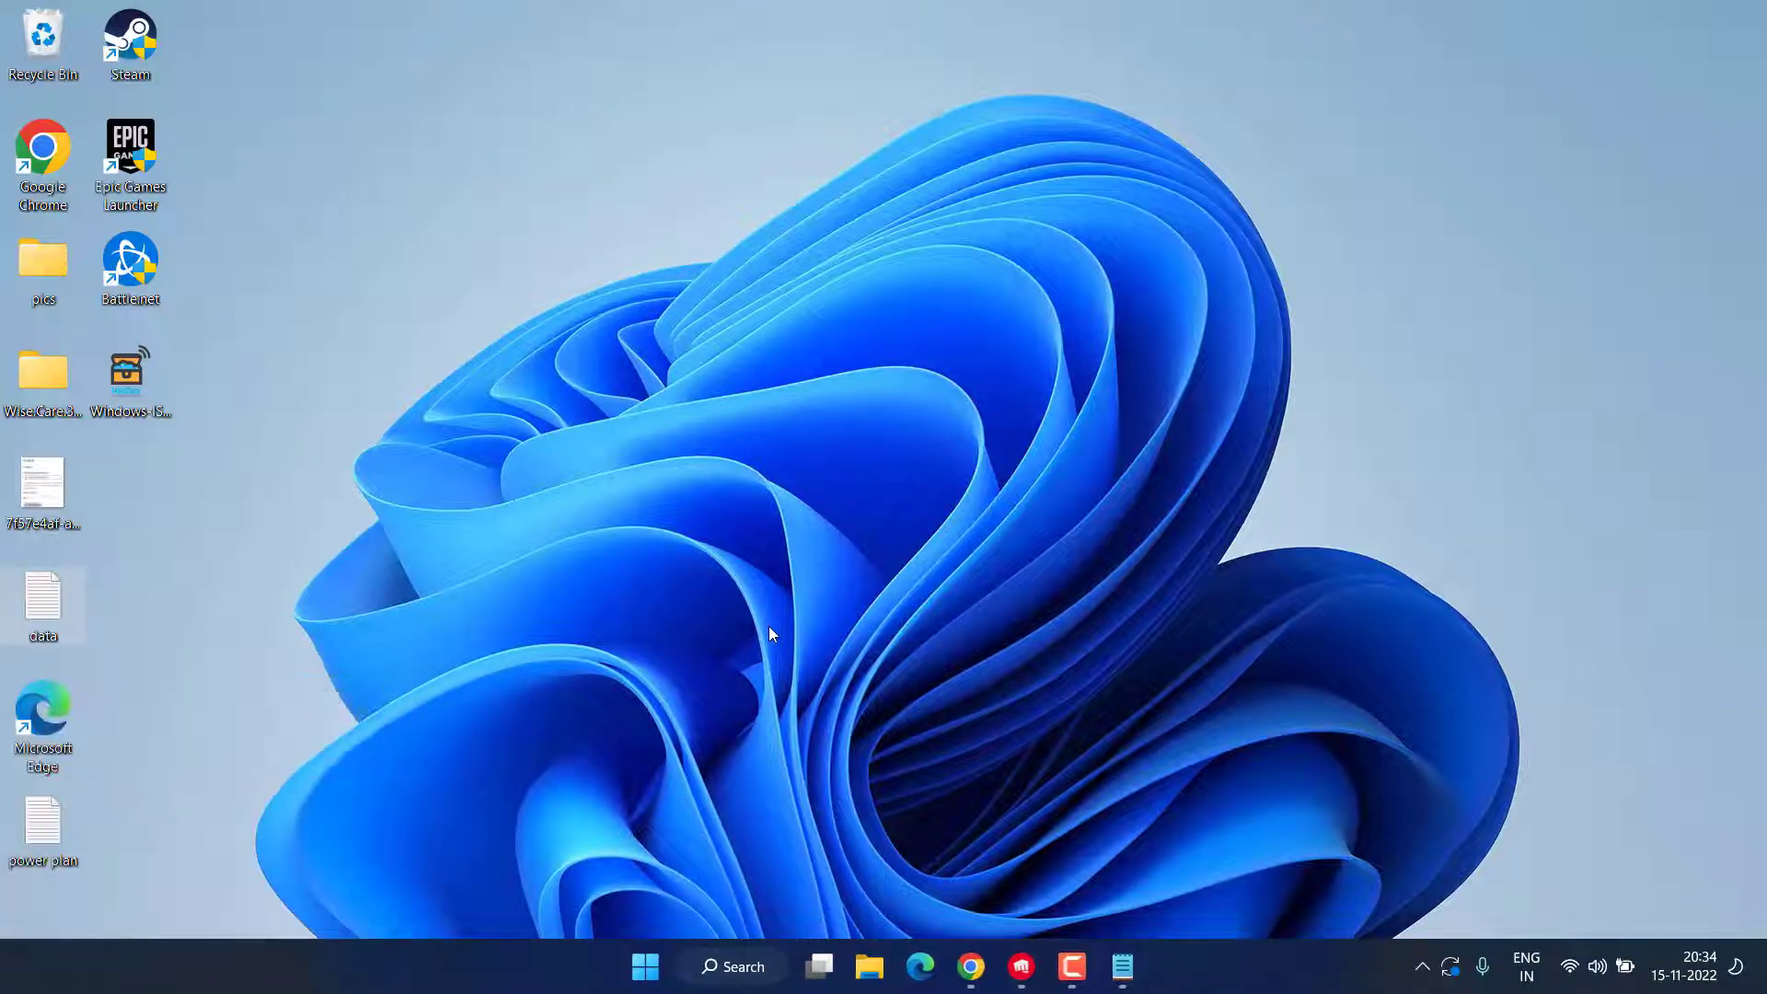
Set the vgc service's startup type to Automatic, start it, and apply the change
click(575, 475)
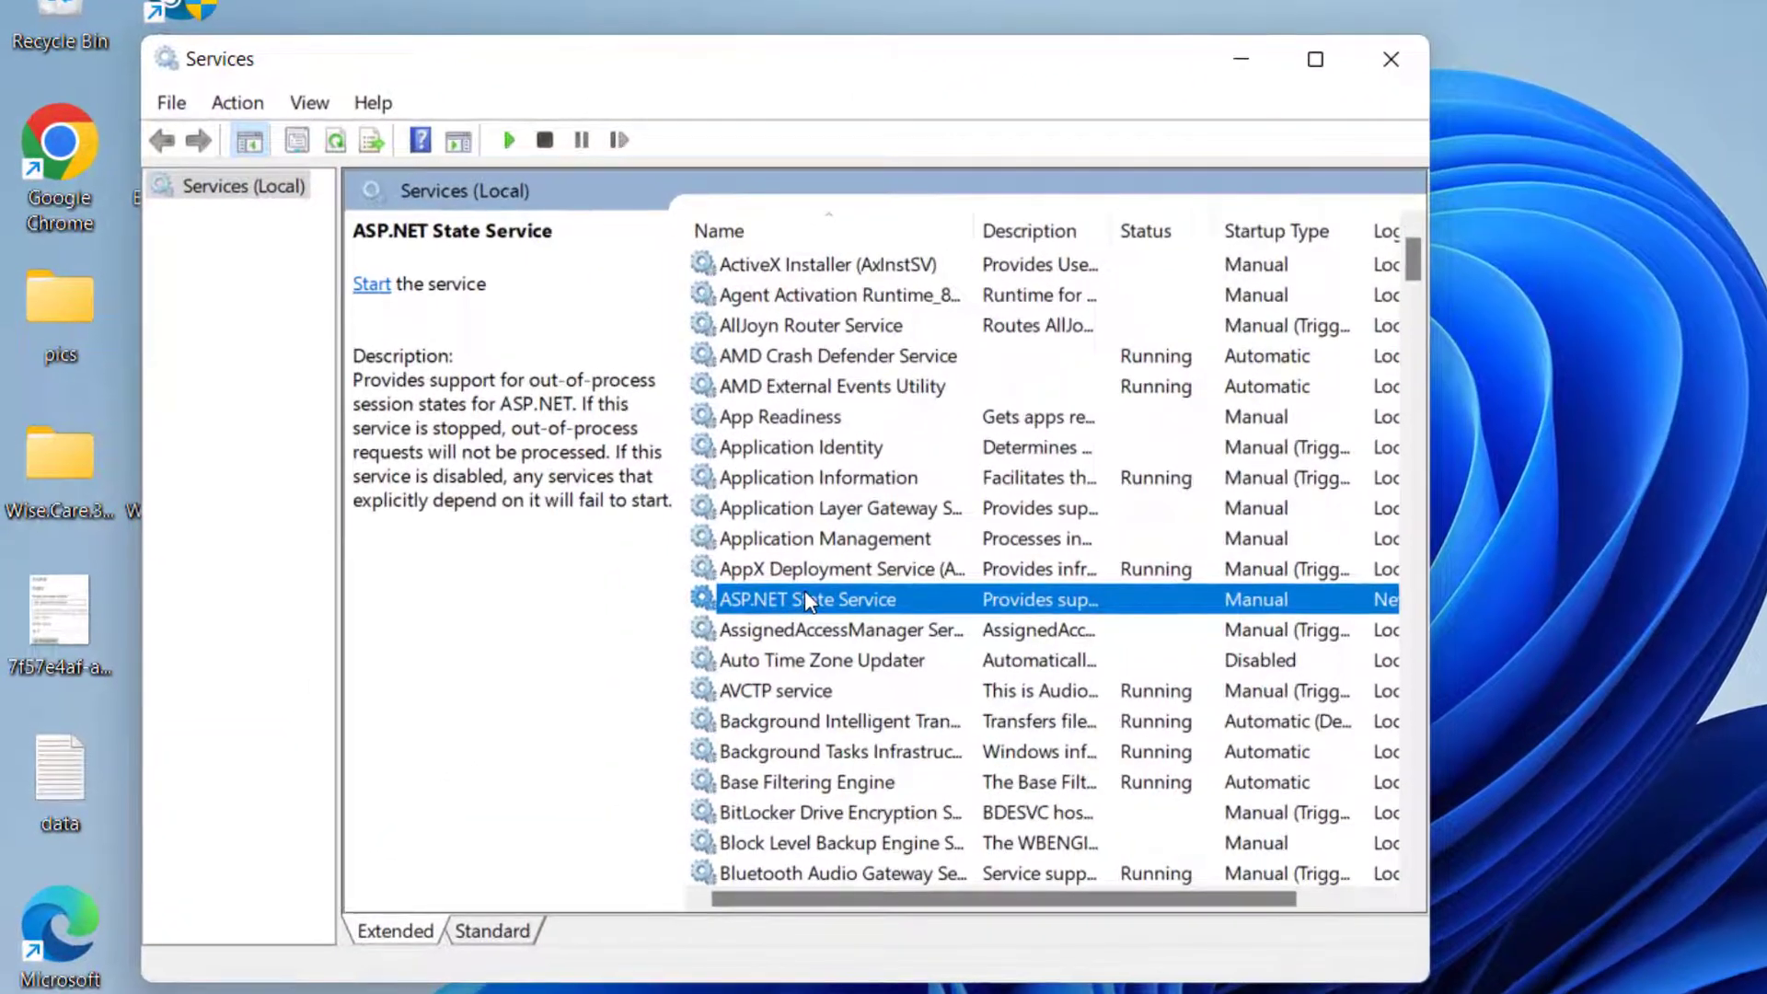
key(v)
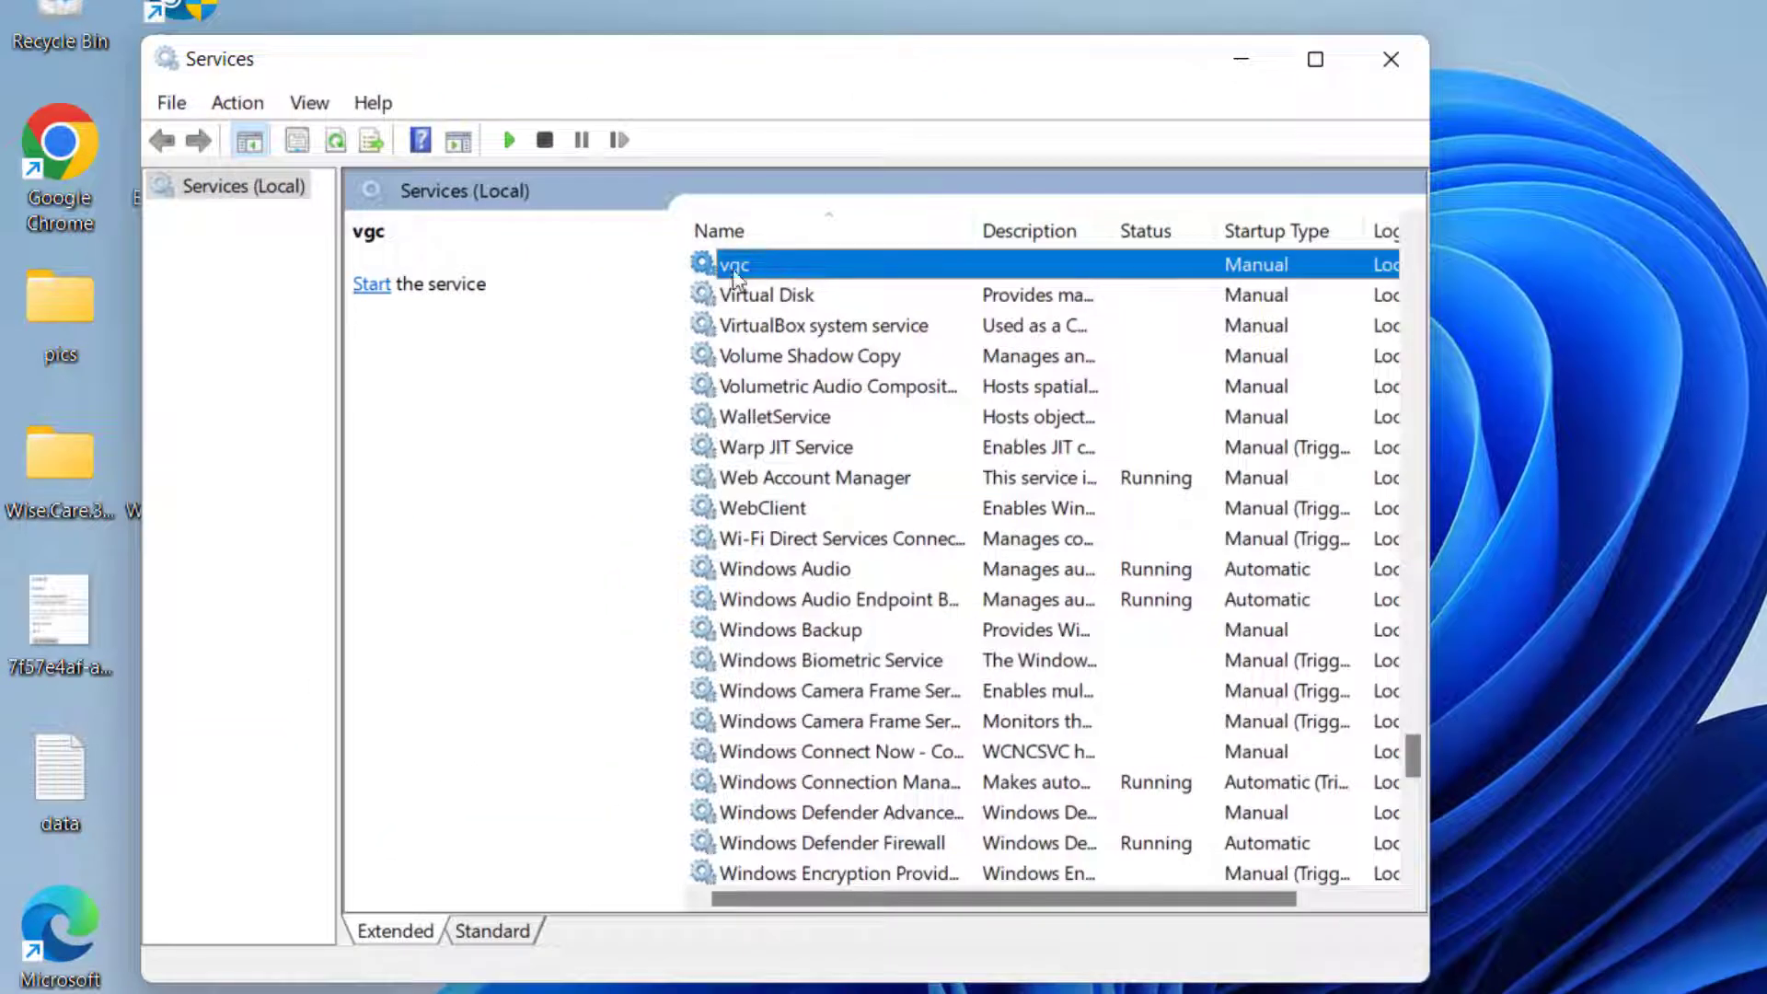
double_click(792, 267)
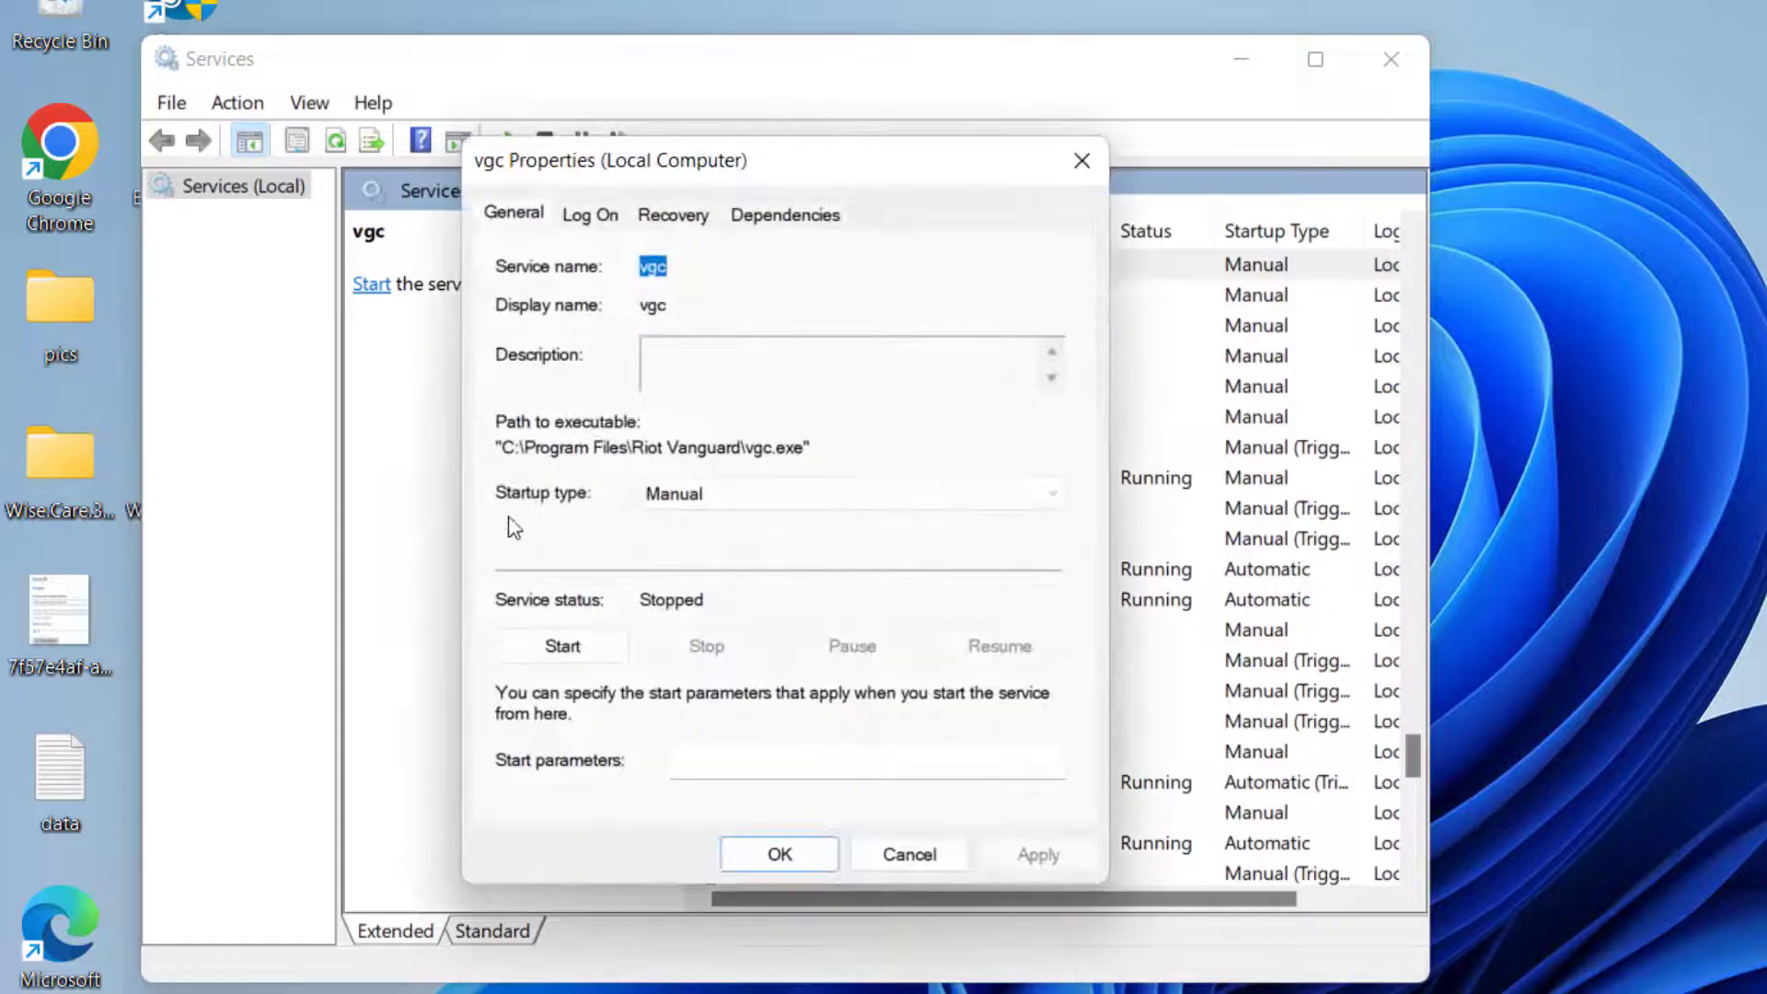
click(730, 497)
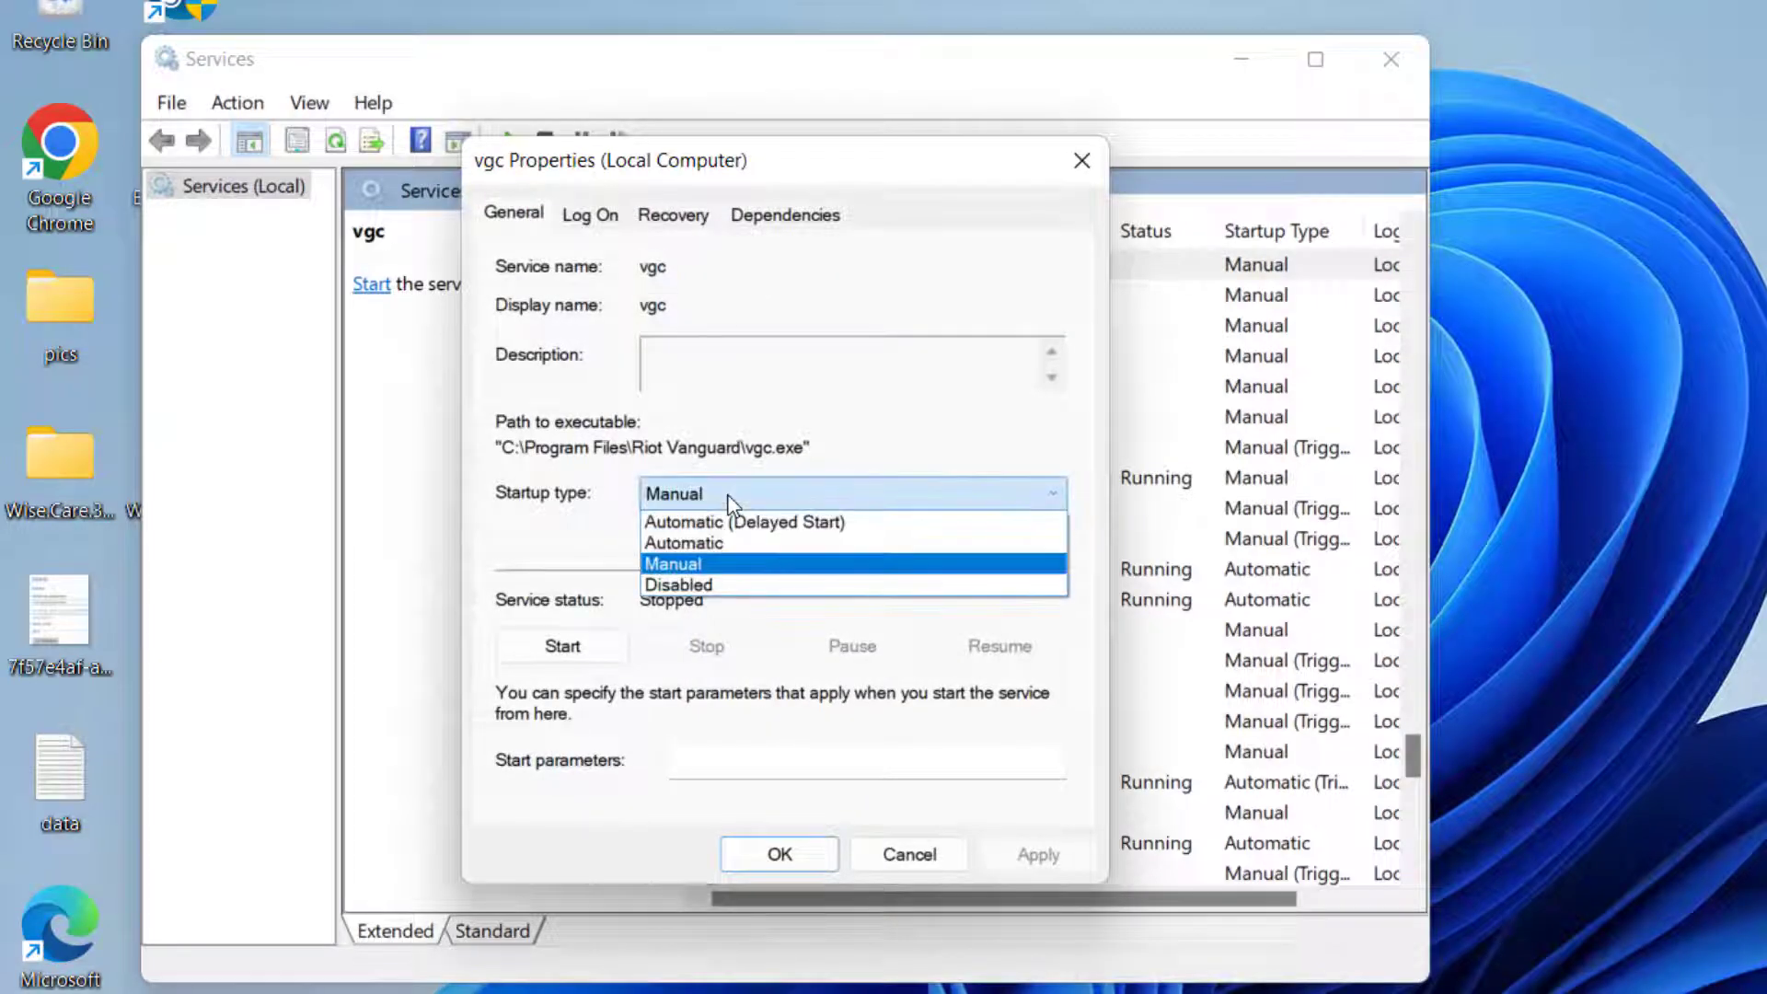
click(711, 545)
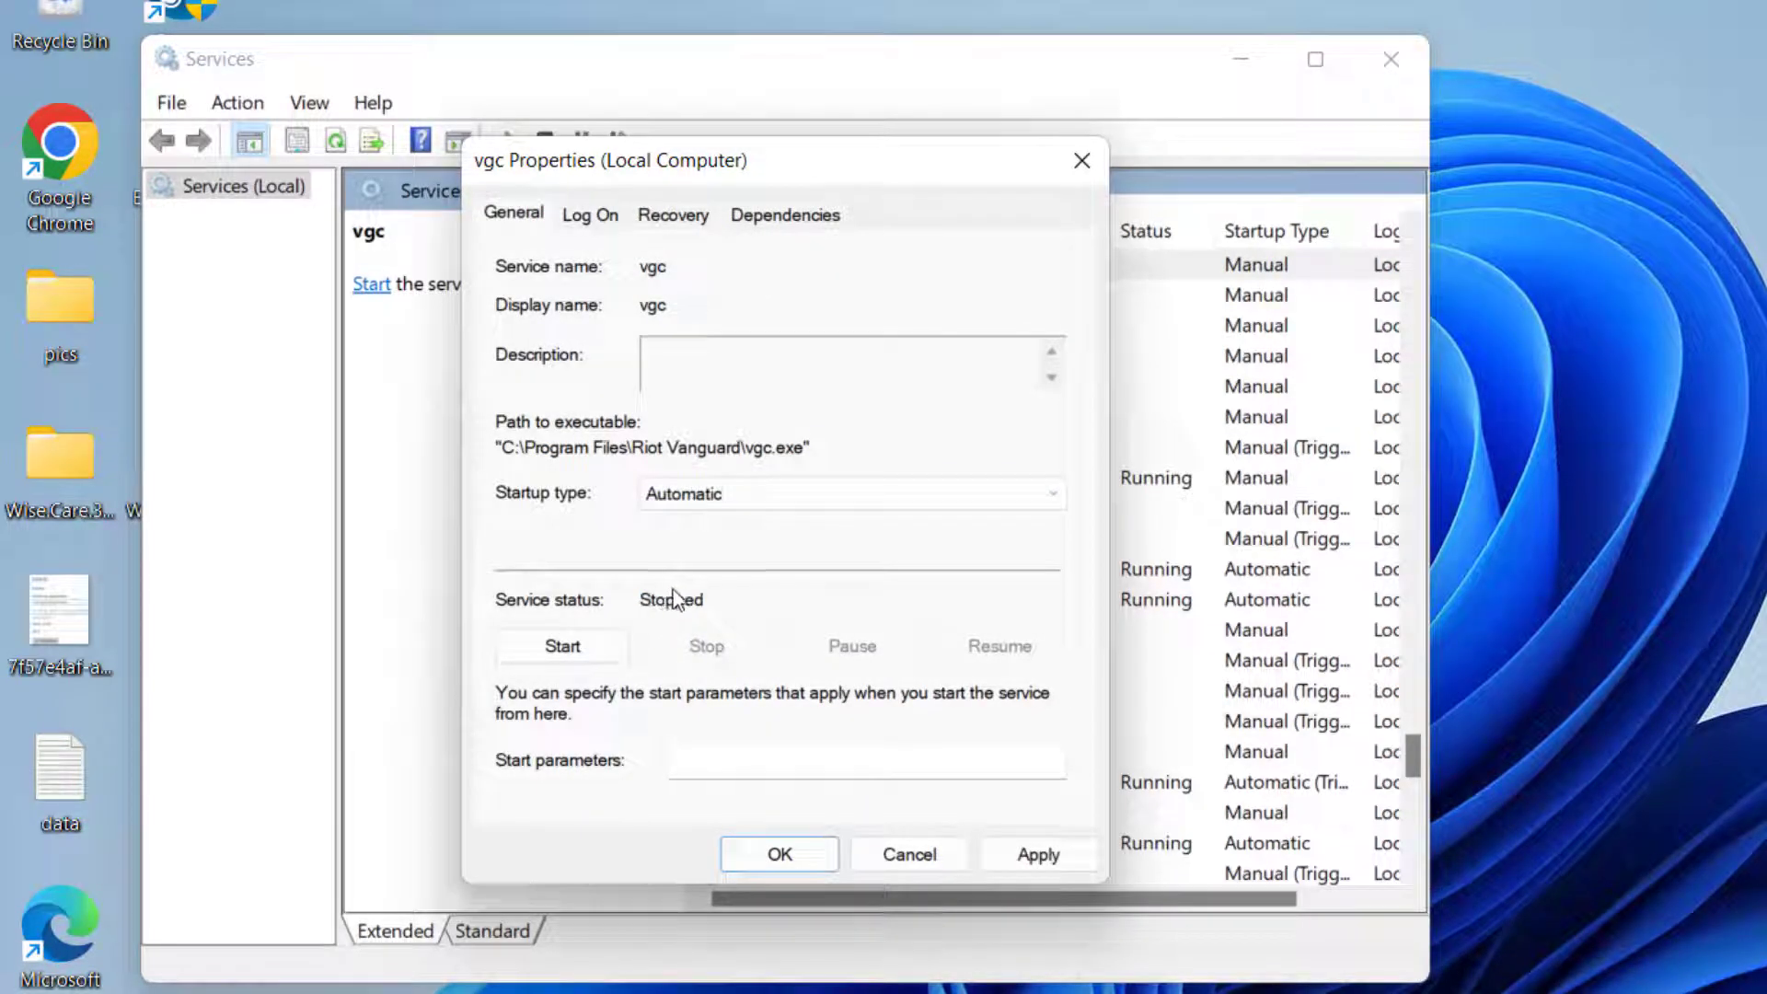
click(591, 642)
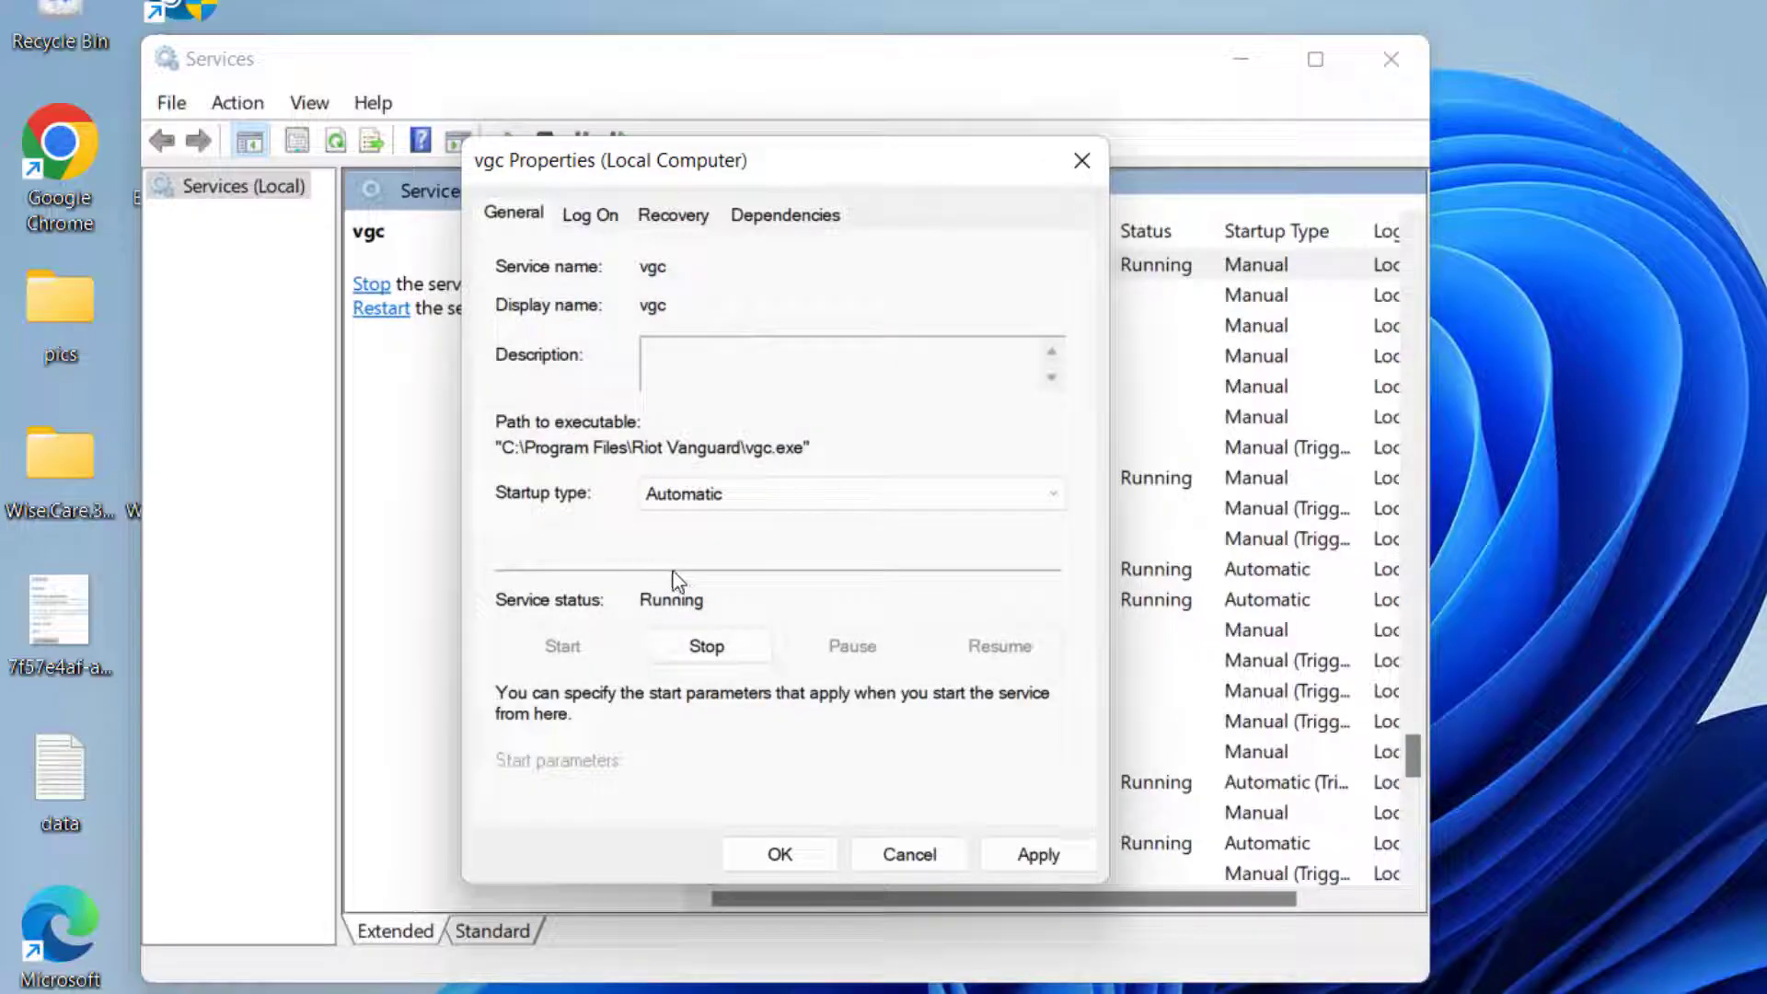
click(1023, 854)
click(779, 854)
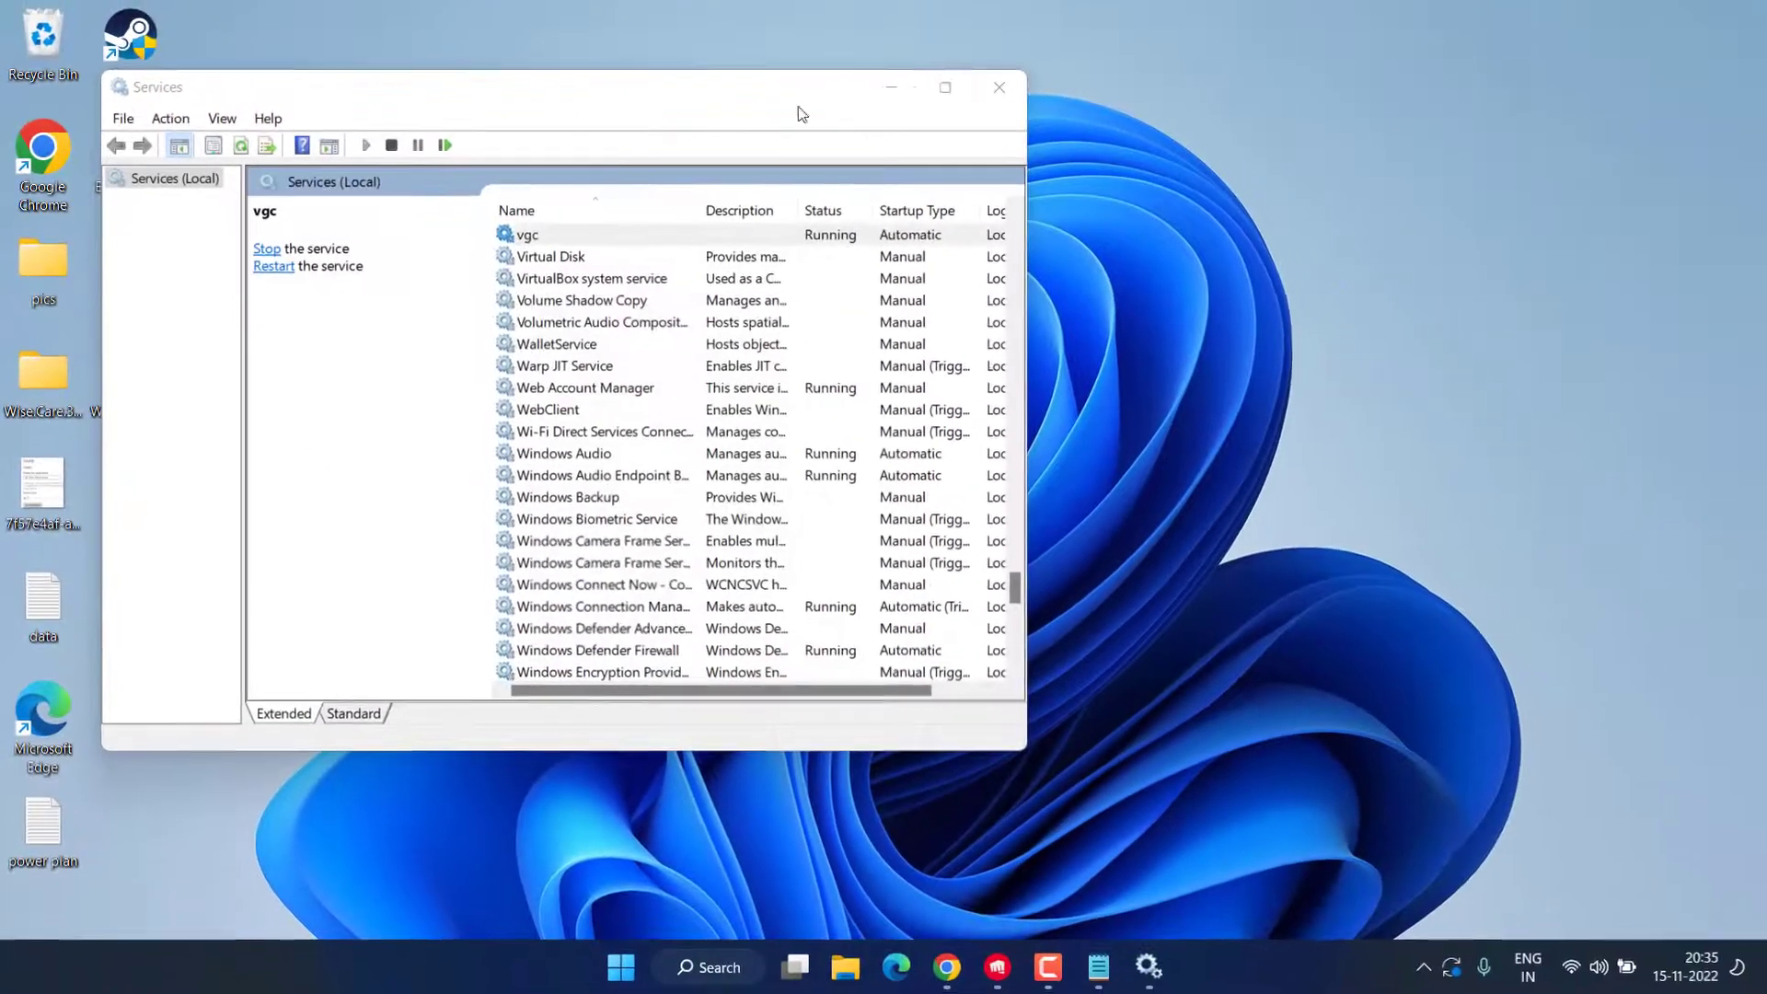
click(992, 84)
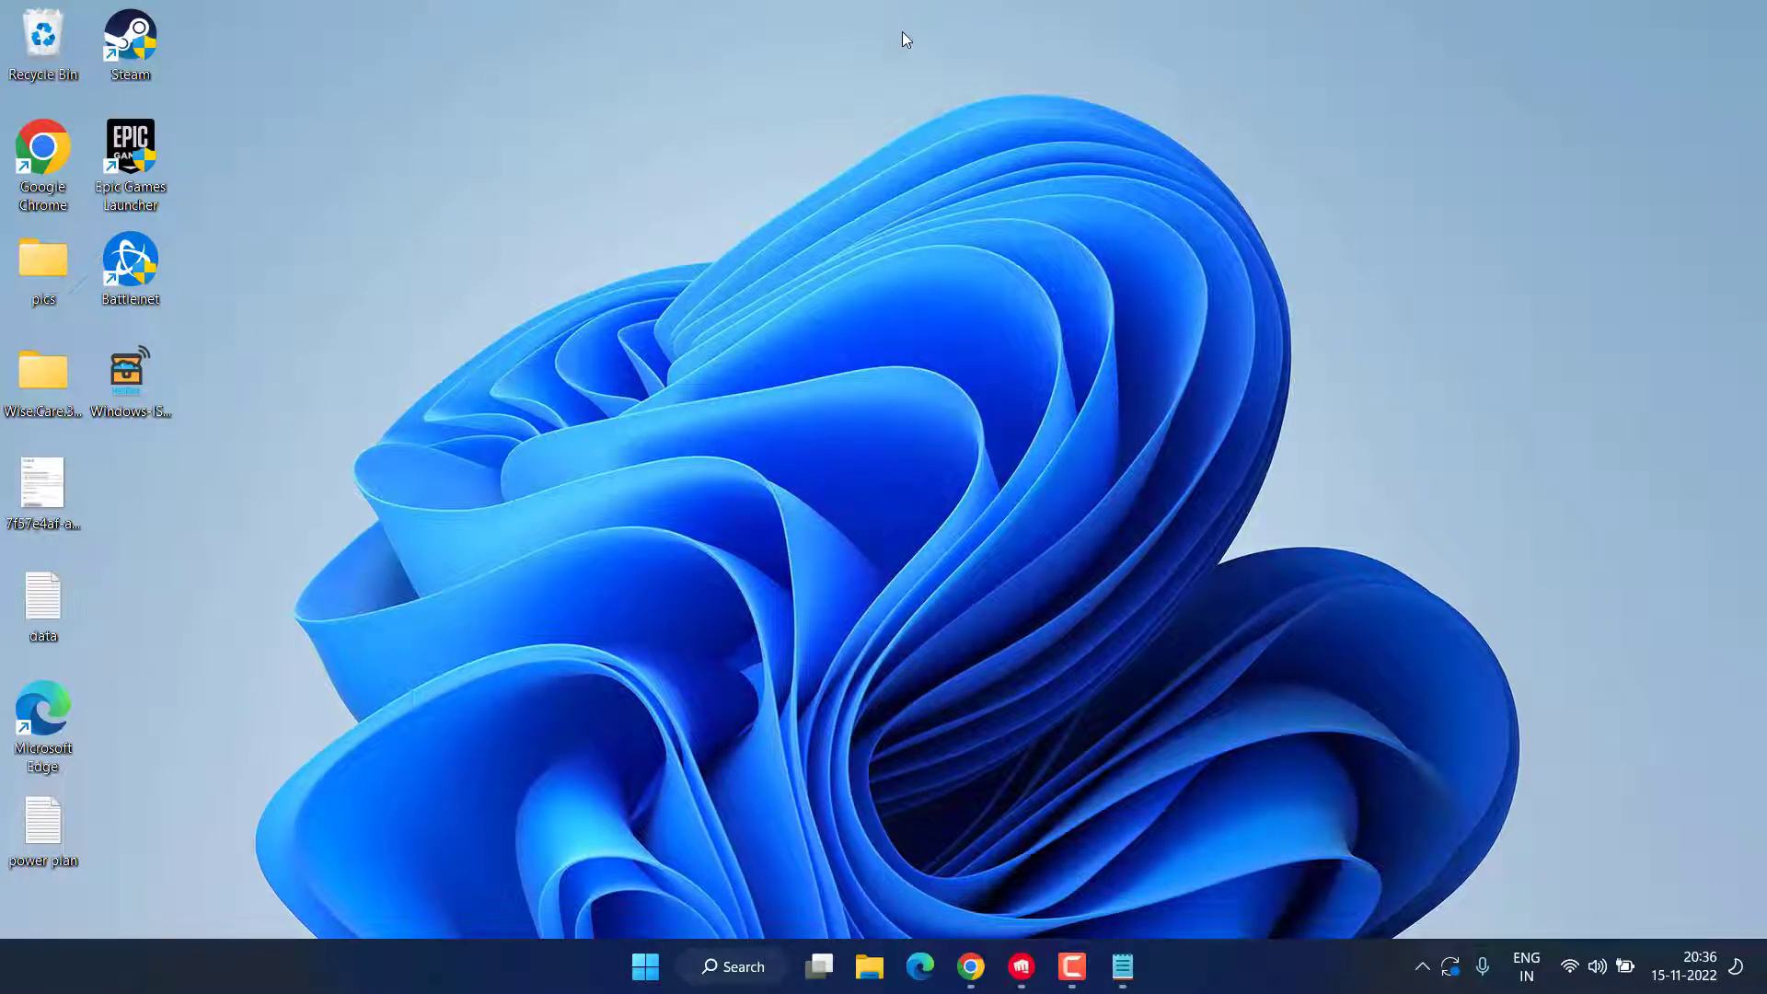
Open Programs and Features through Run with appwiz.cpl
right_click(645, 966)
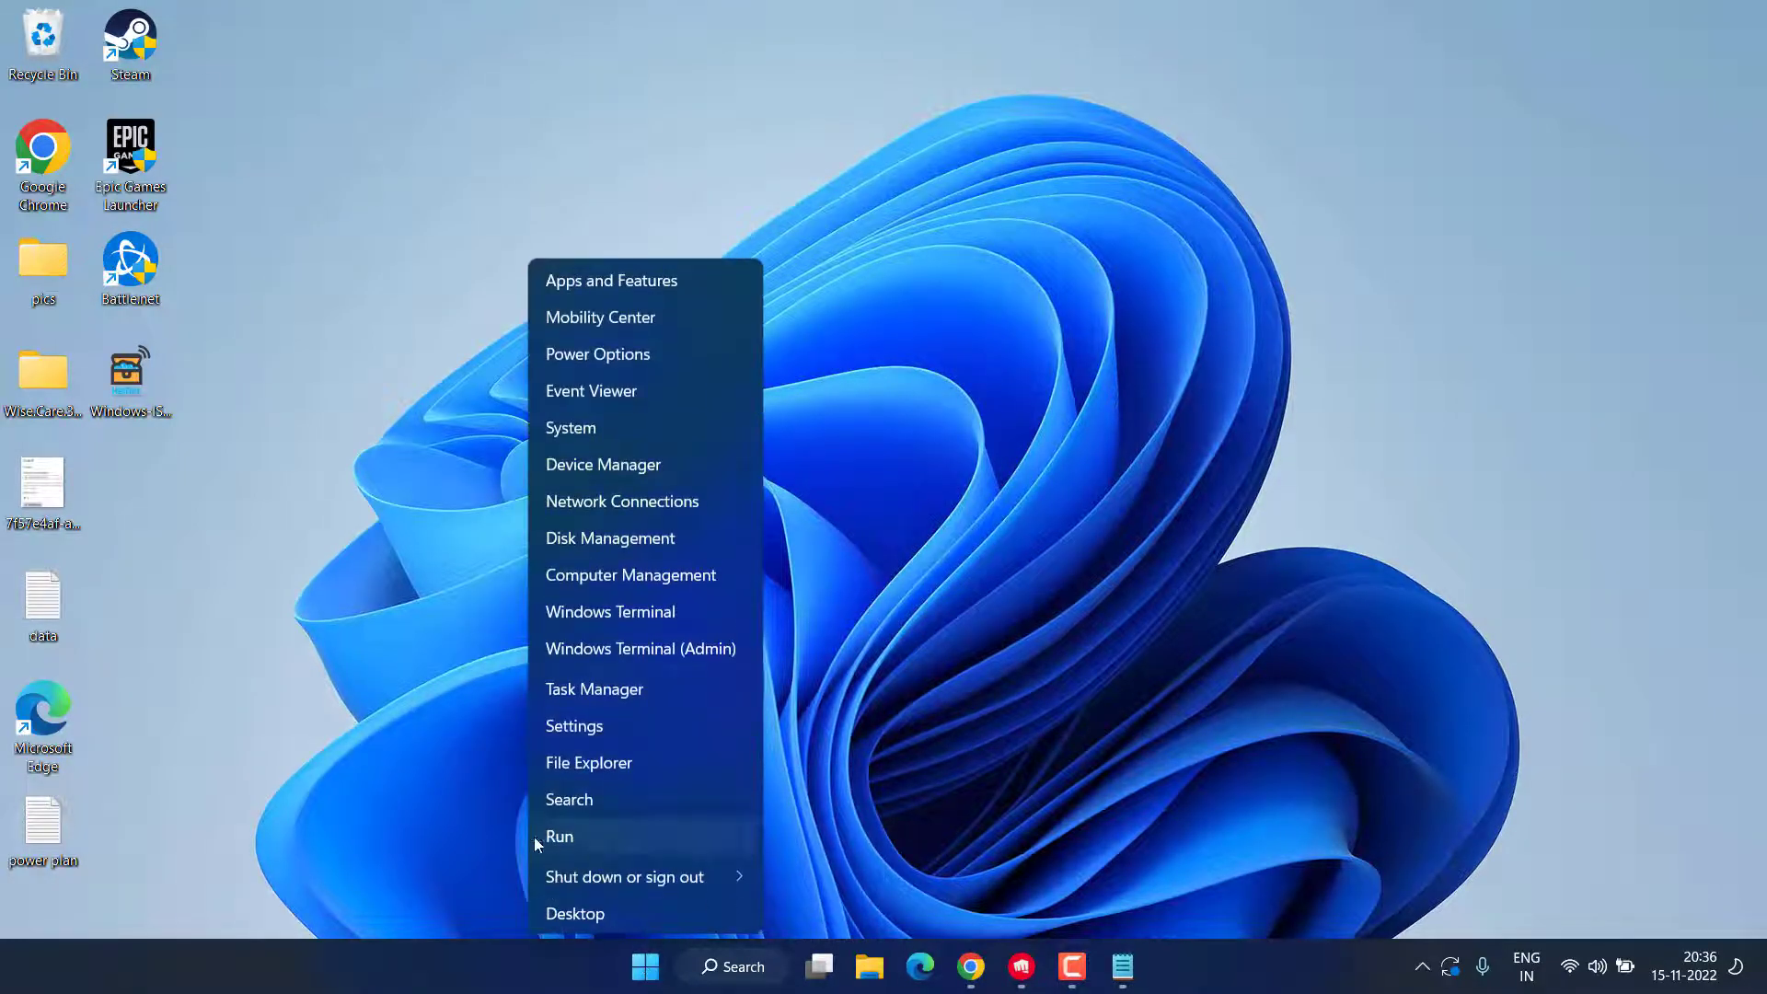
click(611, 834)
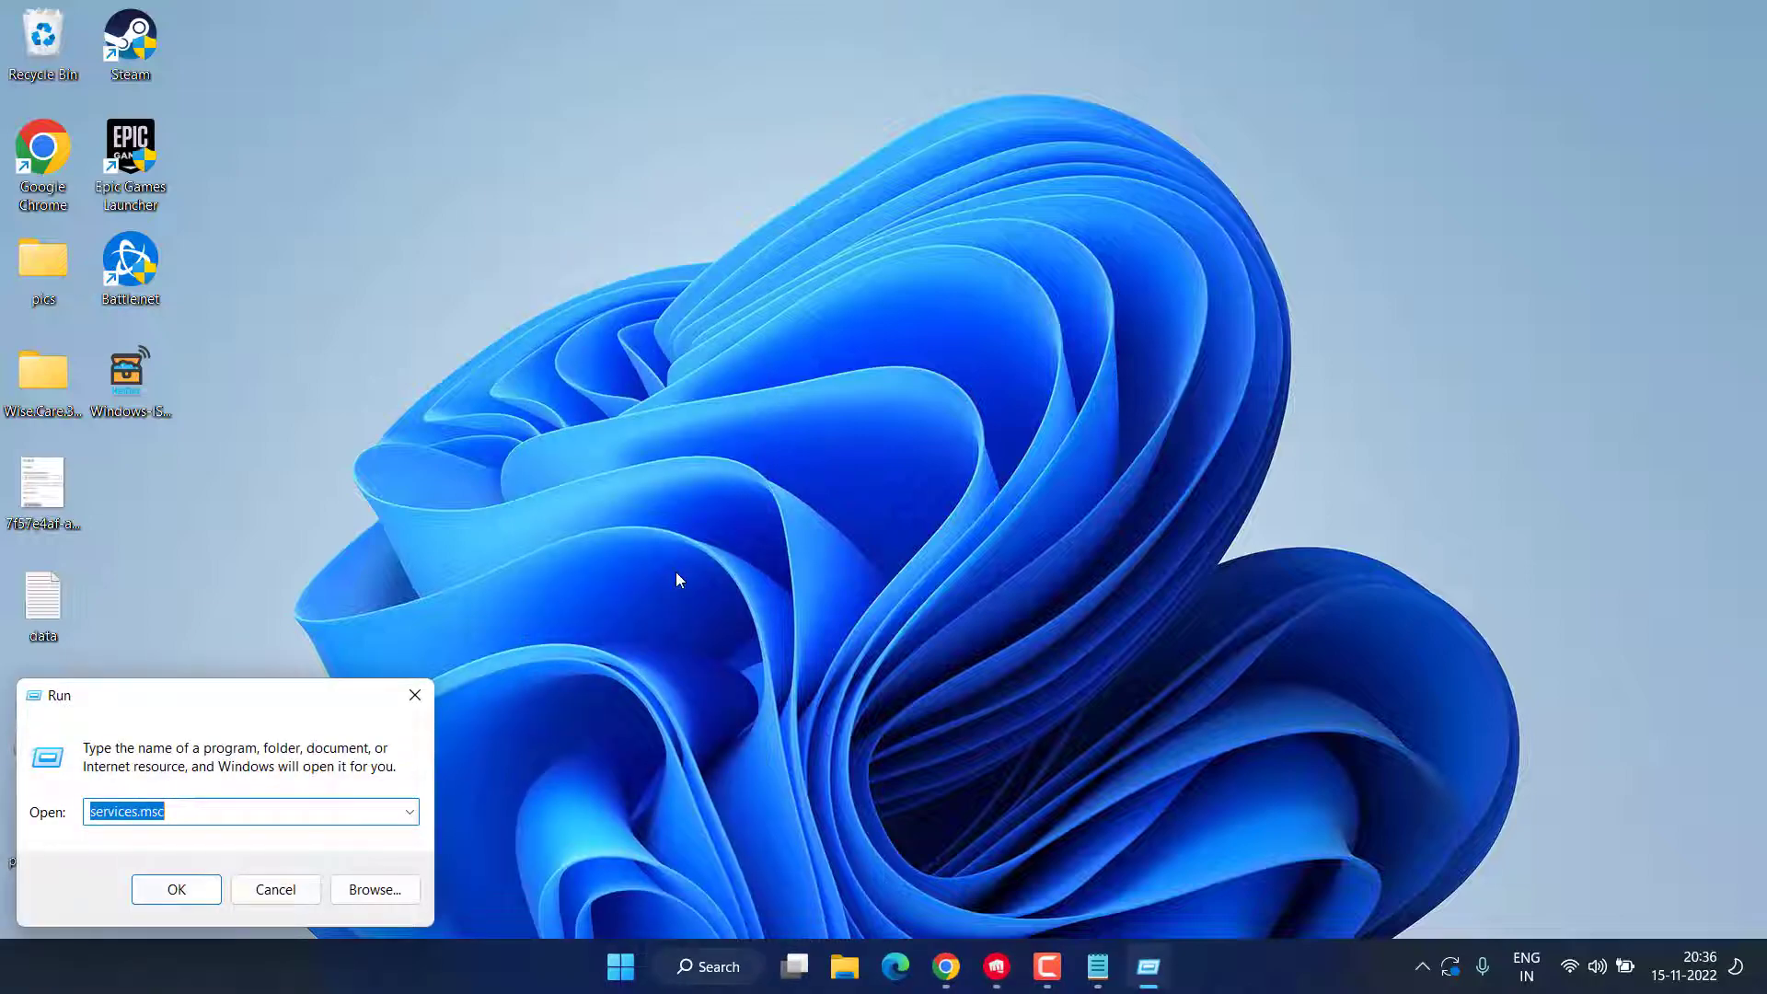
text(a)
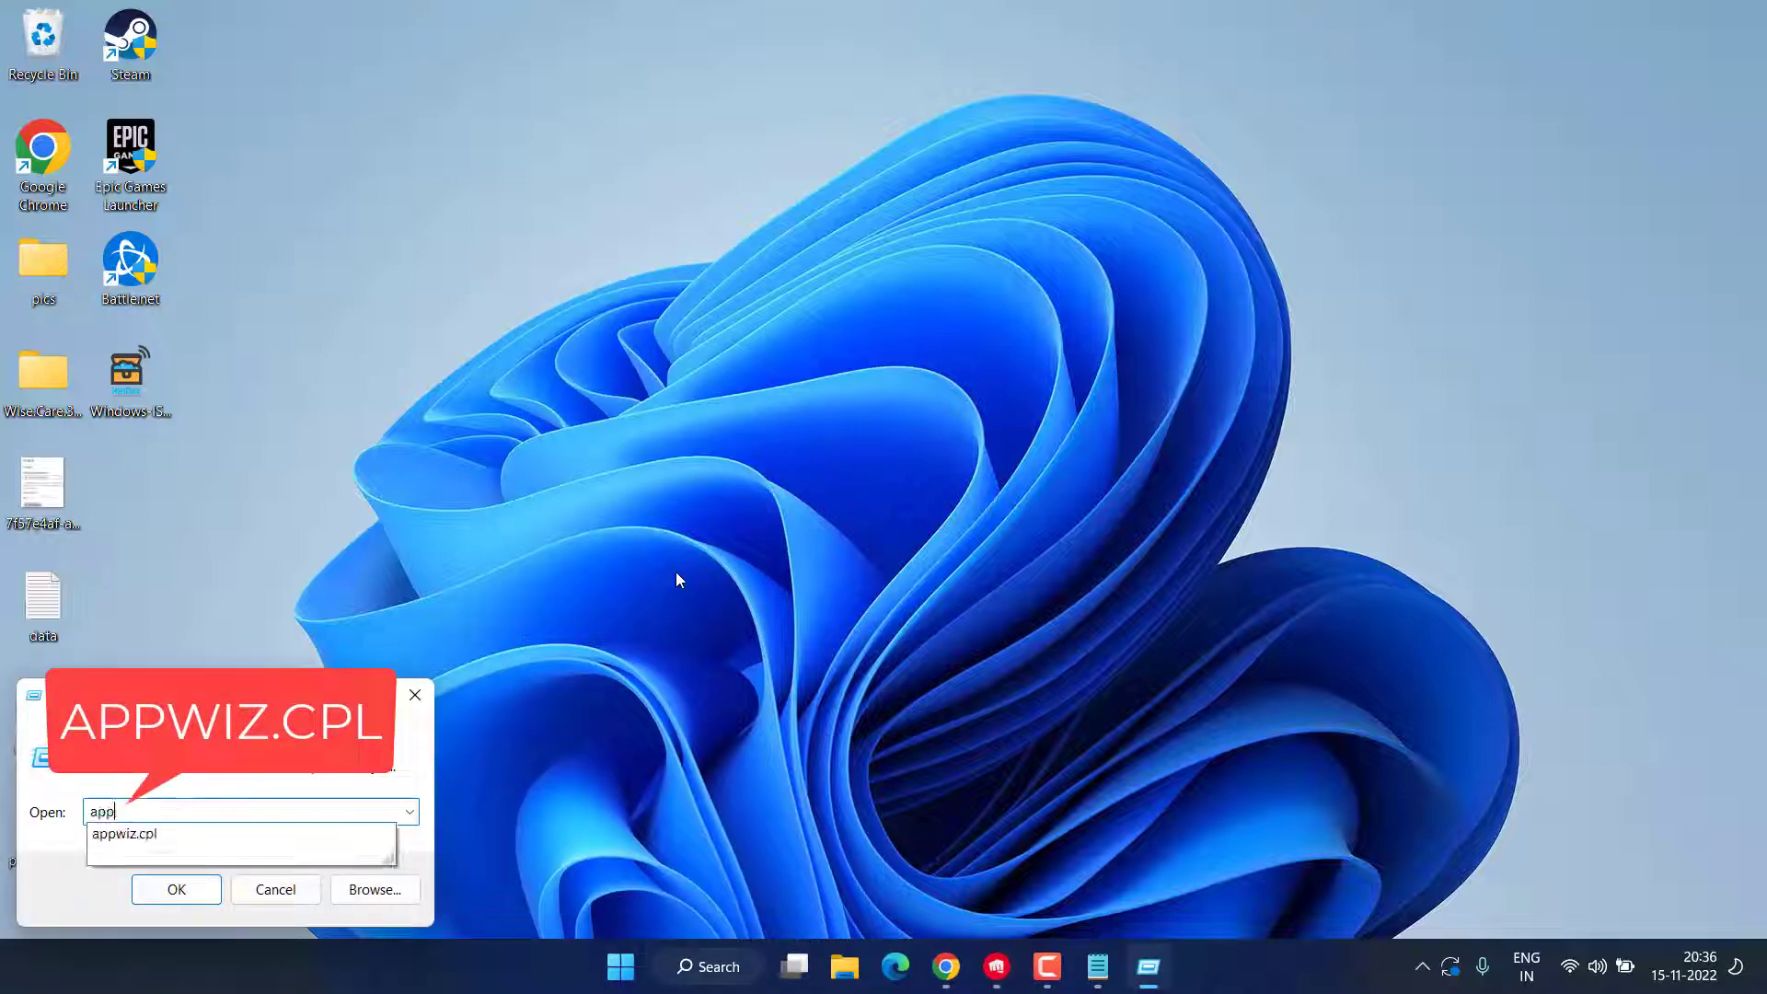
text(pp)
key(Down)
key(Return)
Uninstall Riot Vanguard, confirm with Yes, and dismiss the compatibility notice
click(416, 705)
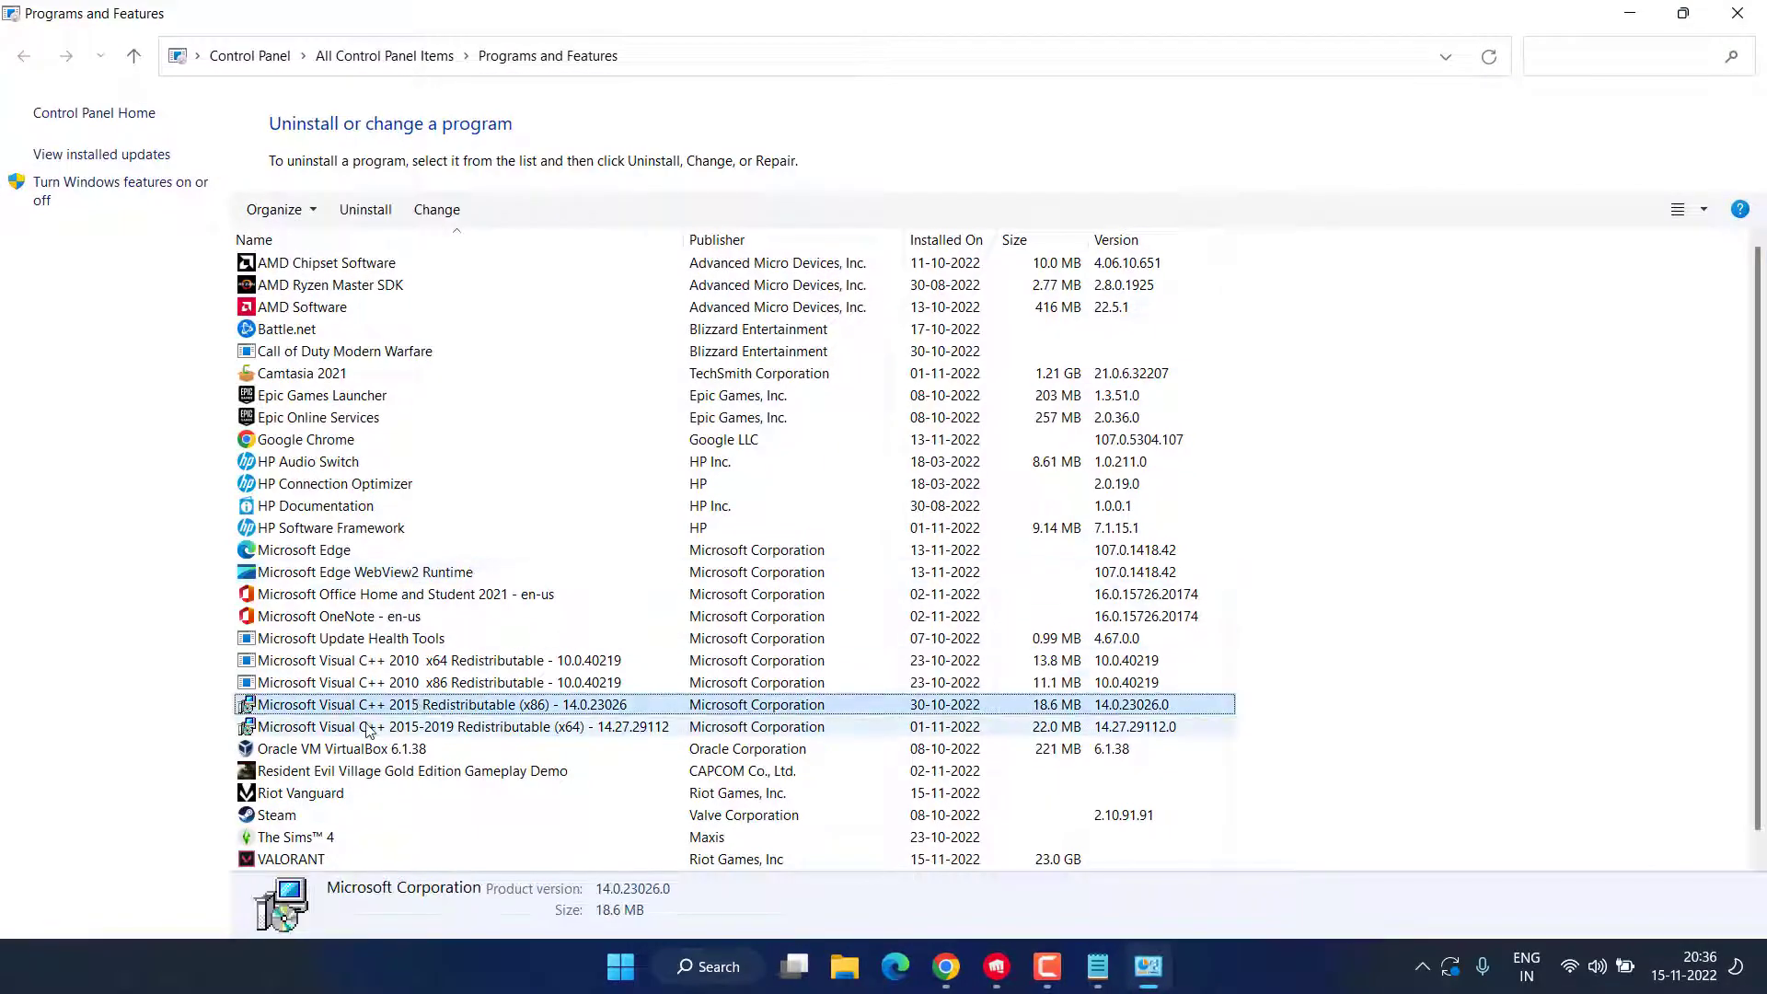
click(324, 795)
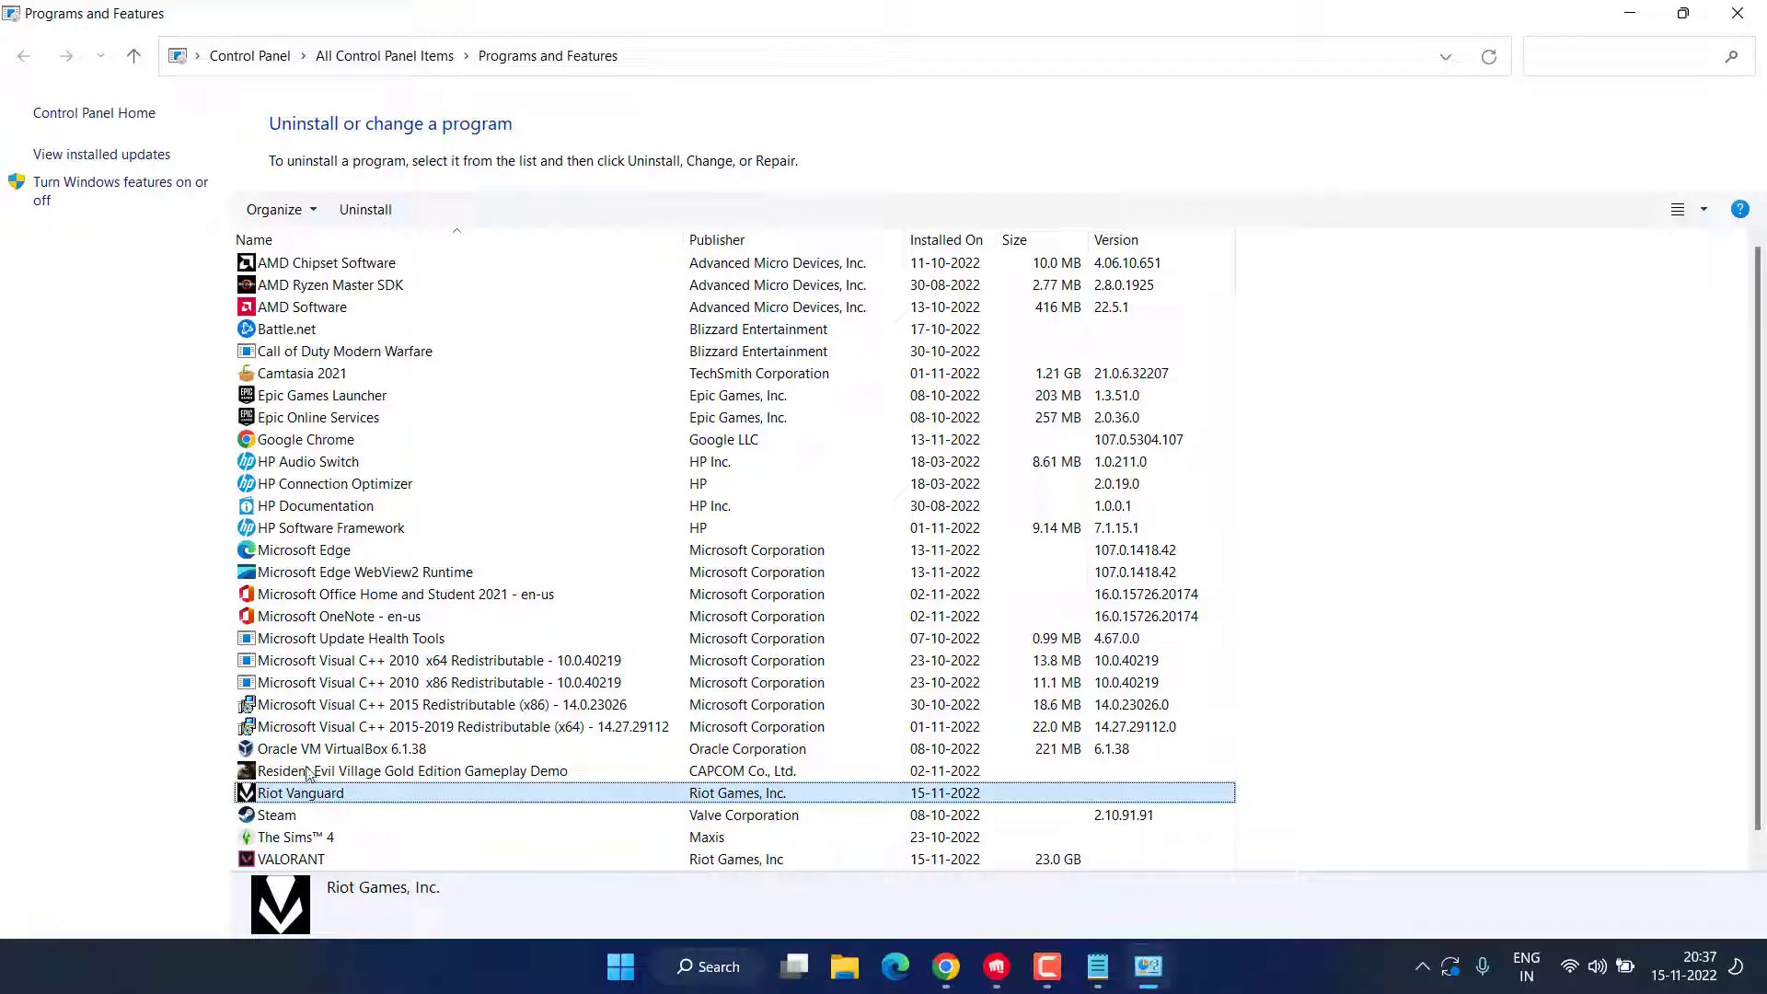
click(365, 212)
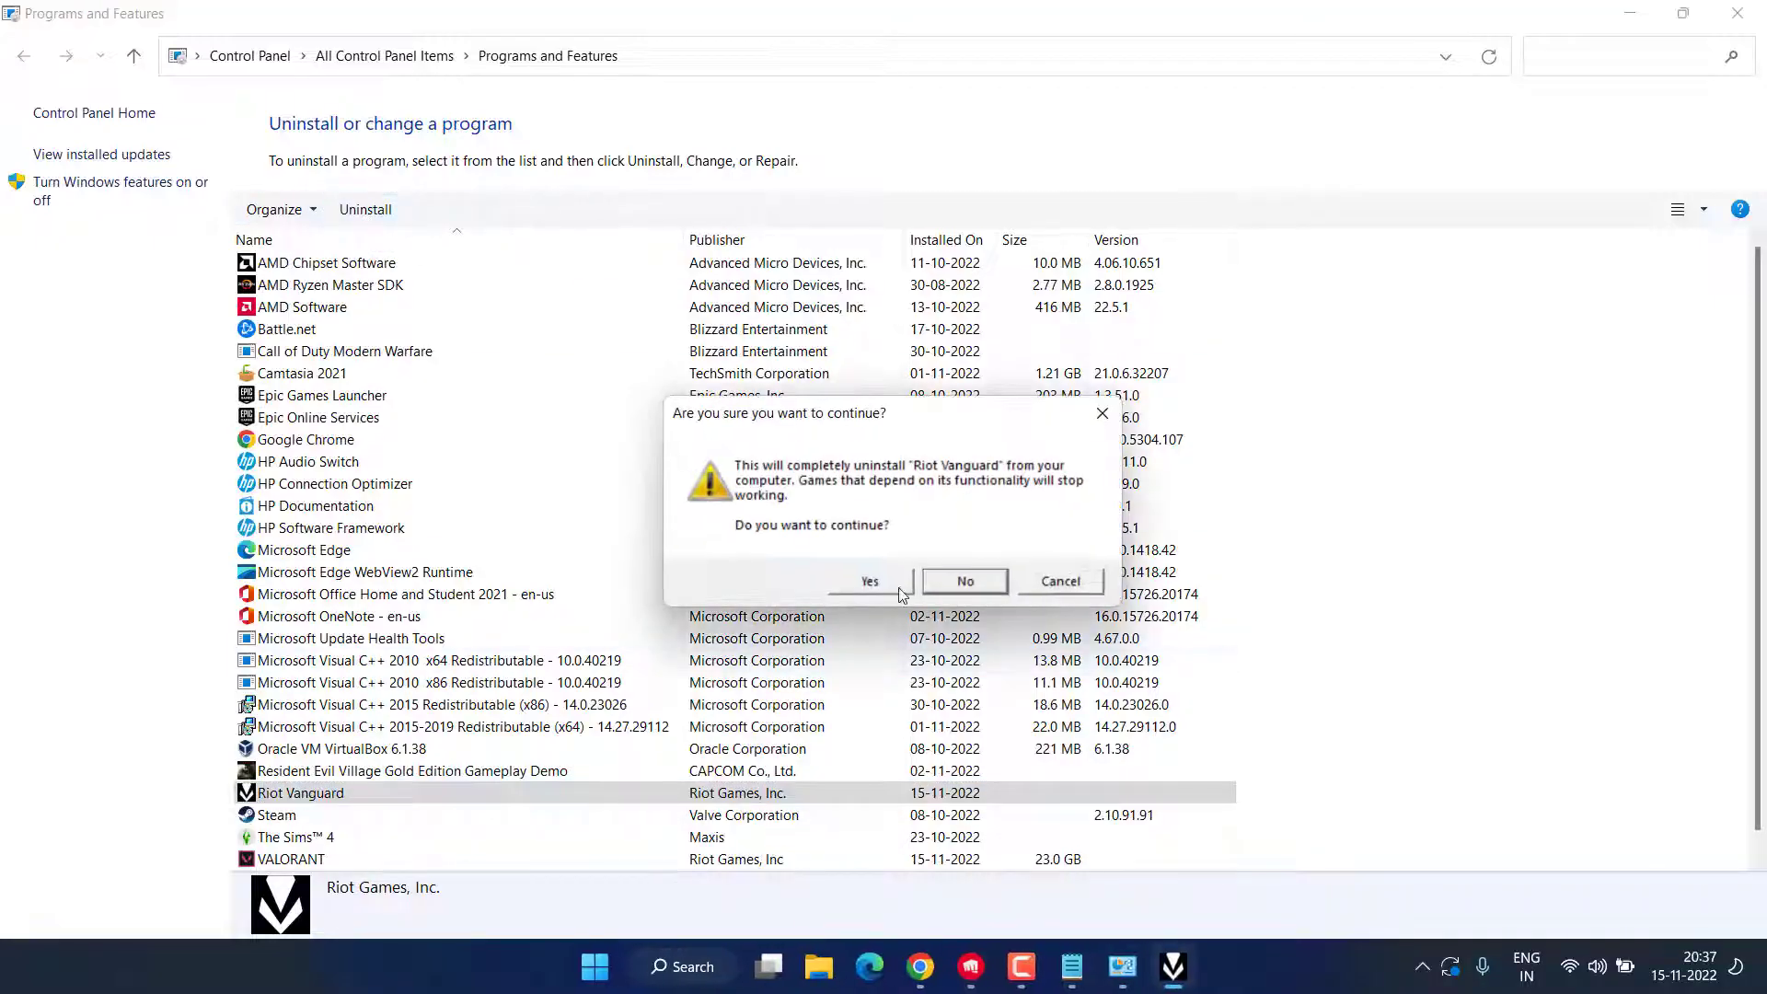
click(872, 580)
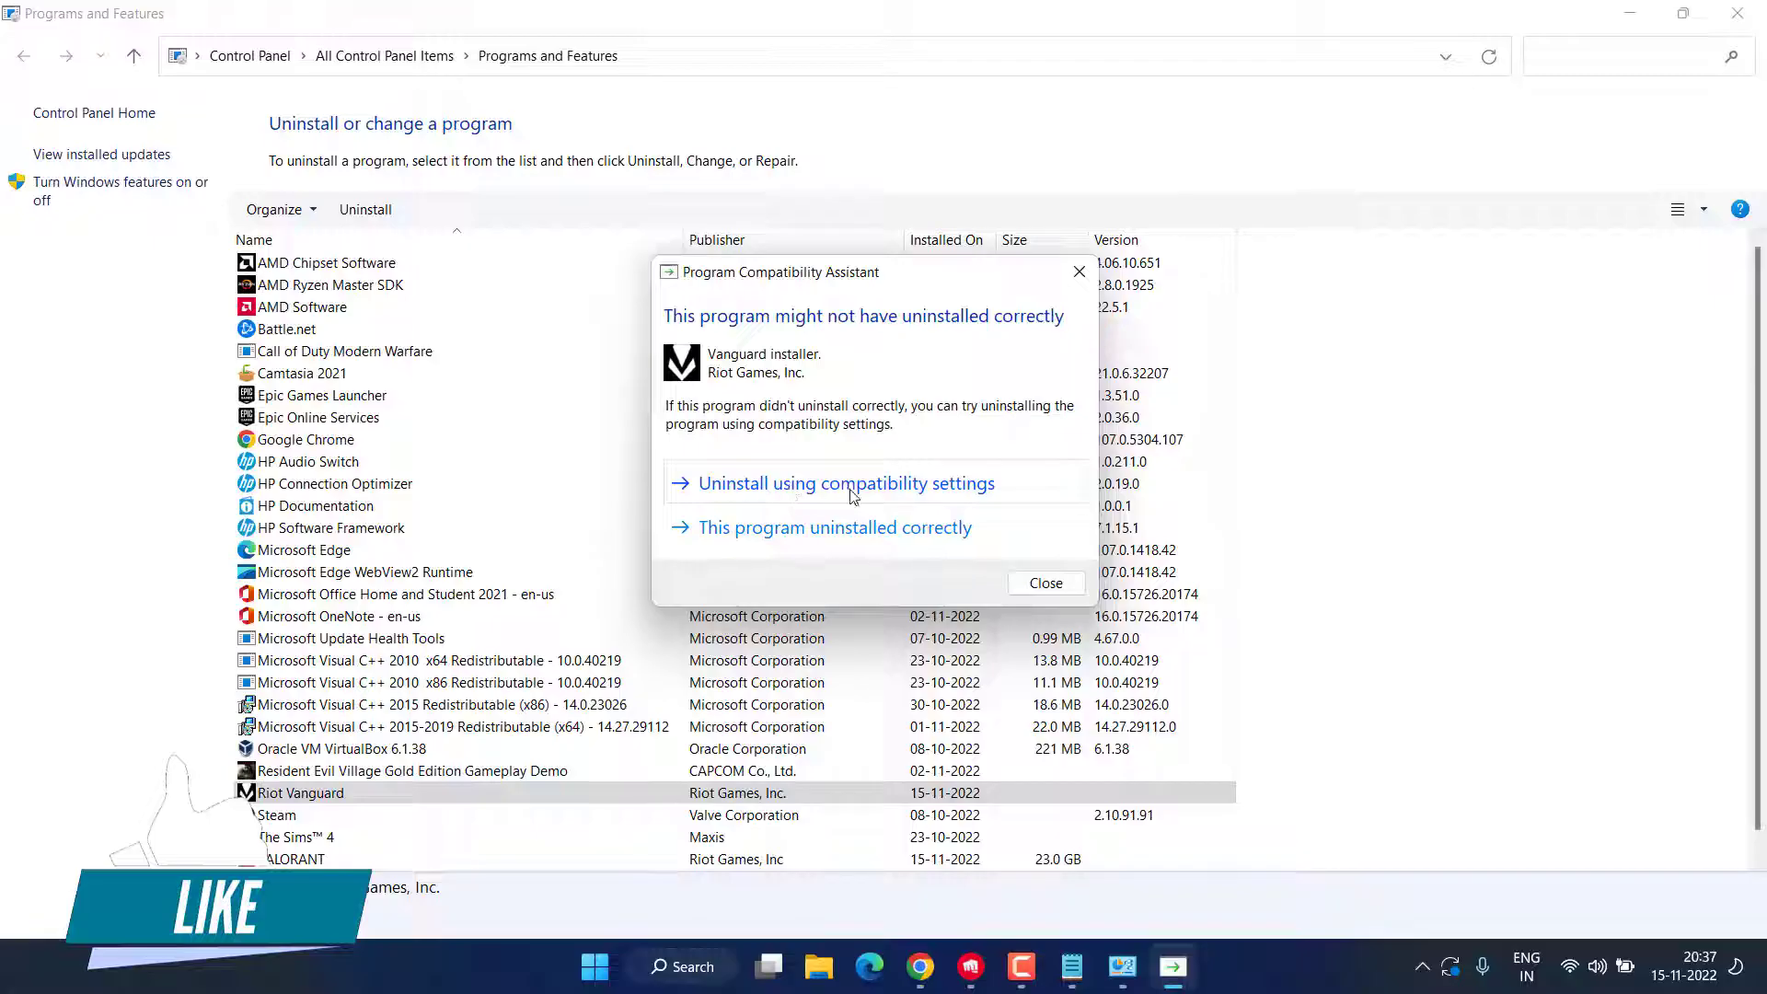
click(889, 488)
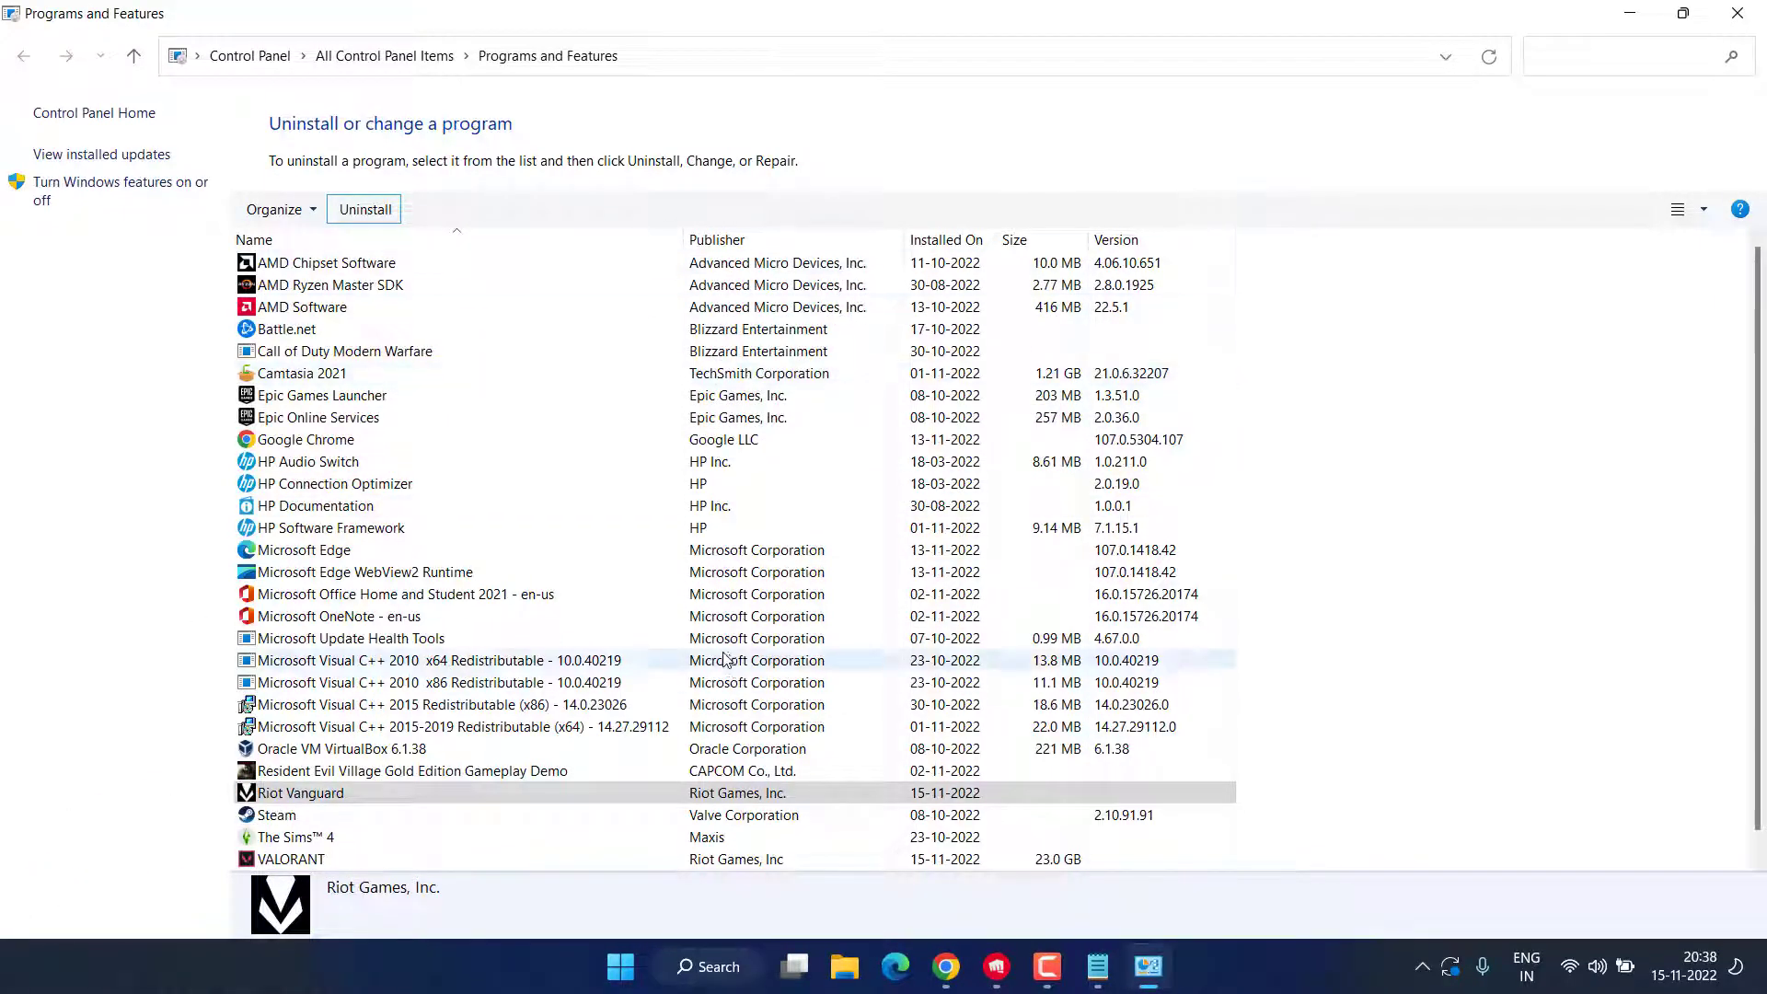
Close Programs and Features, dismiss the installer.exe error, and launch msconfig
click(1737, 13)
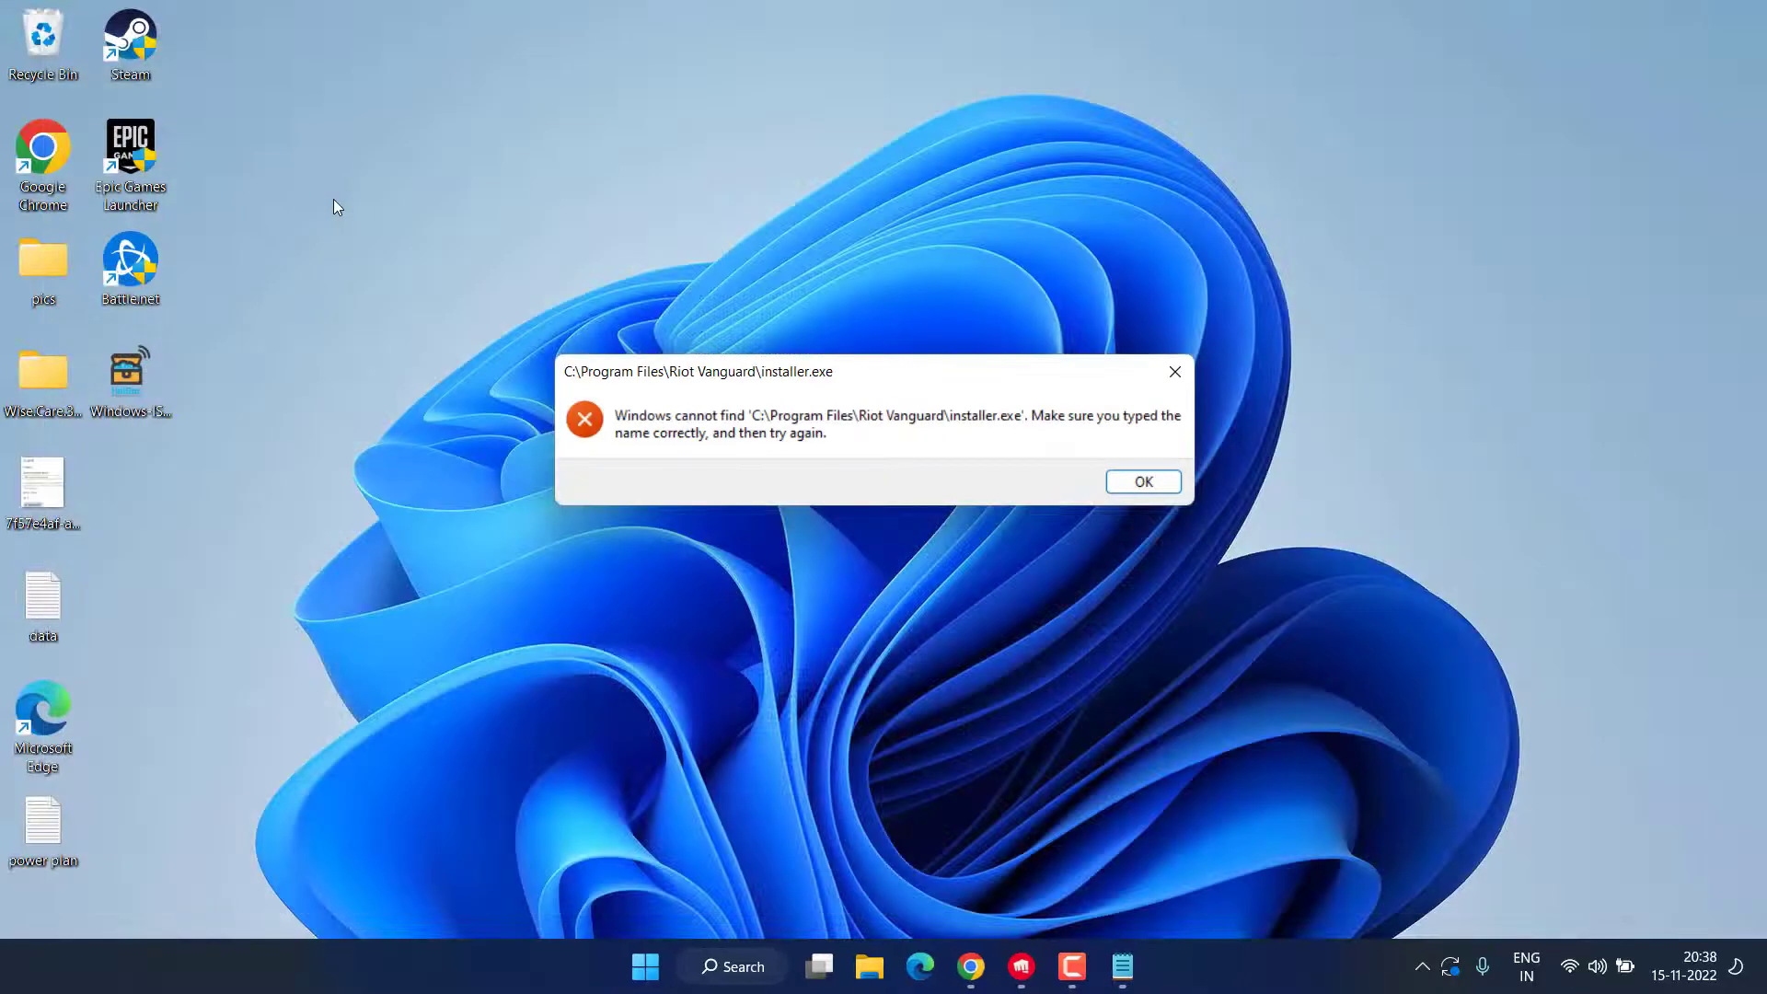
click(1139, 482)
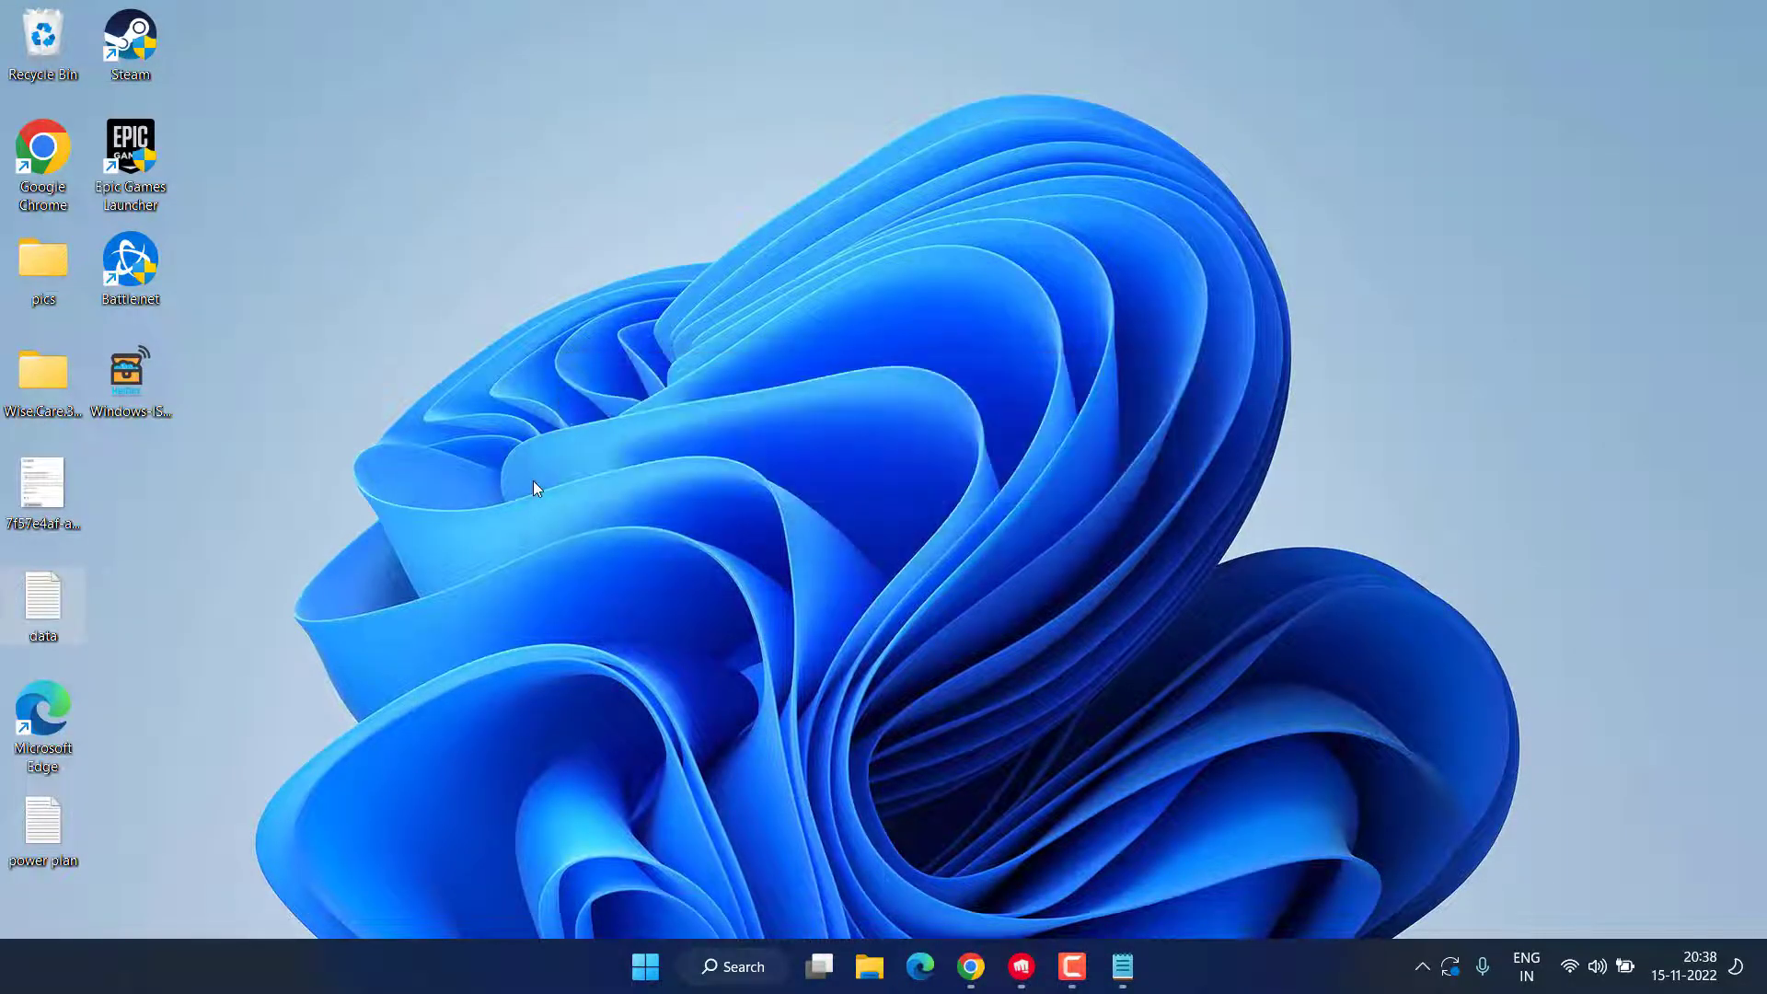
right_click(645, 969)
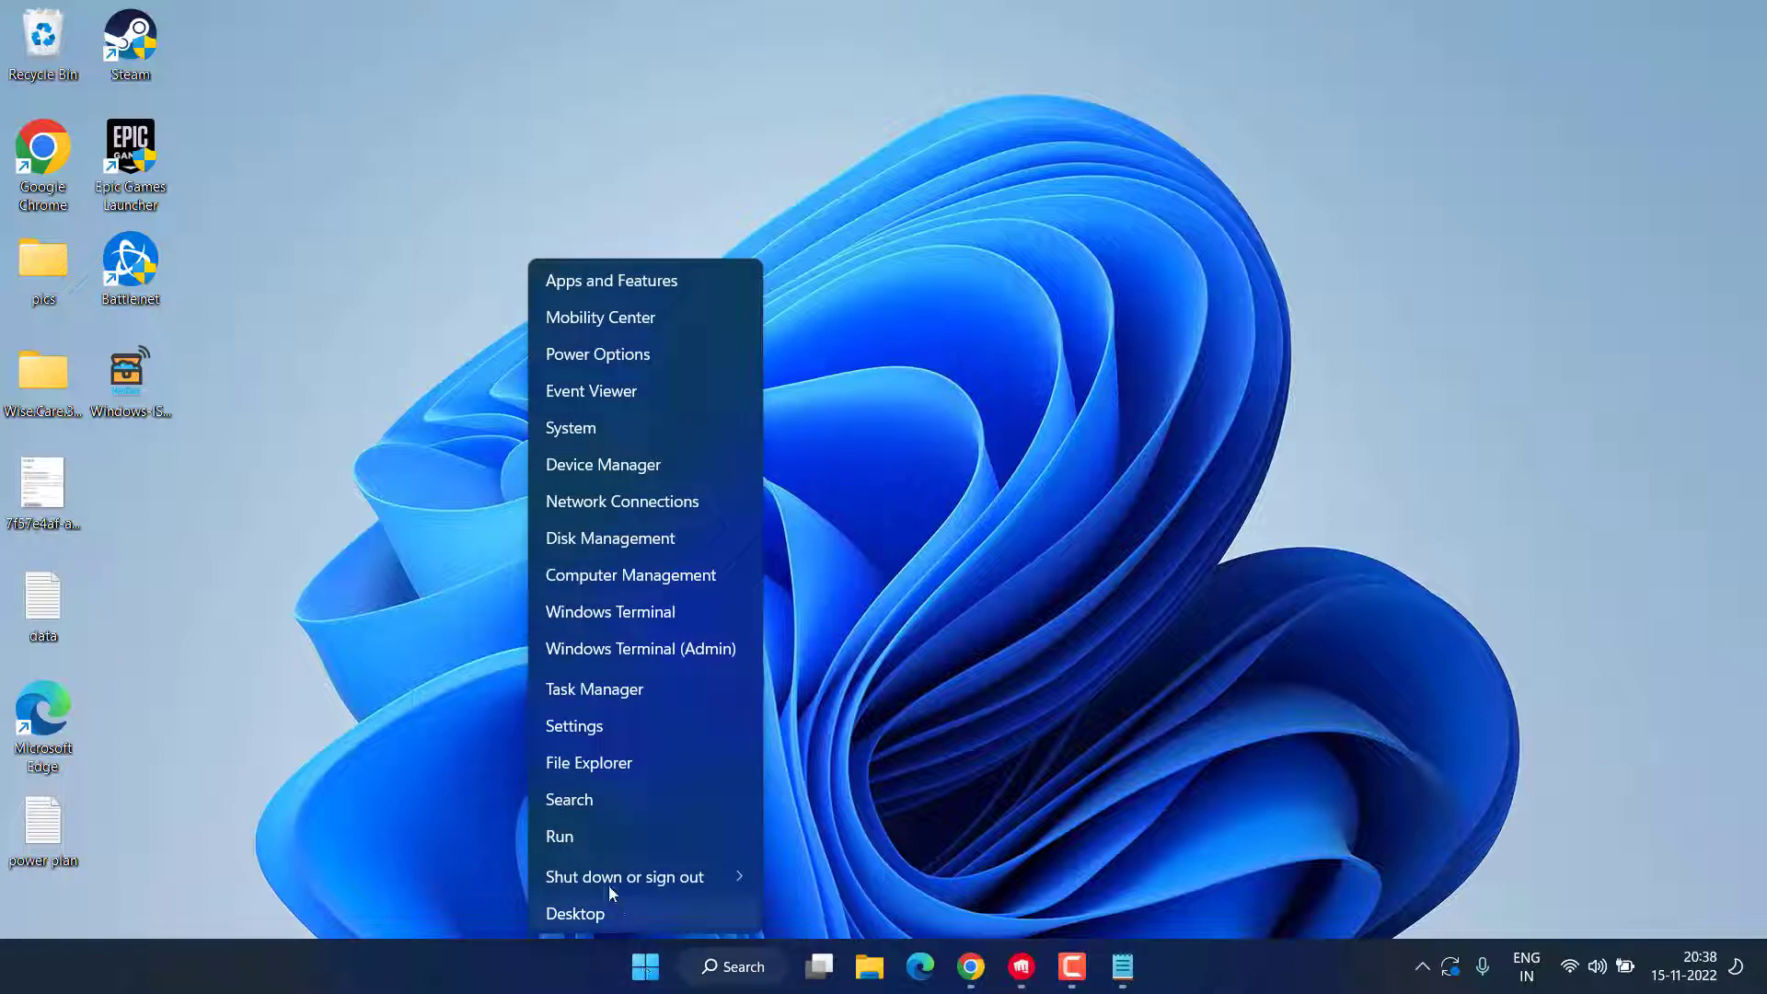
click(578, 845)
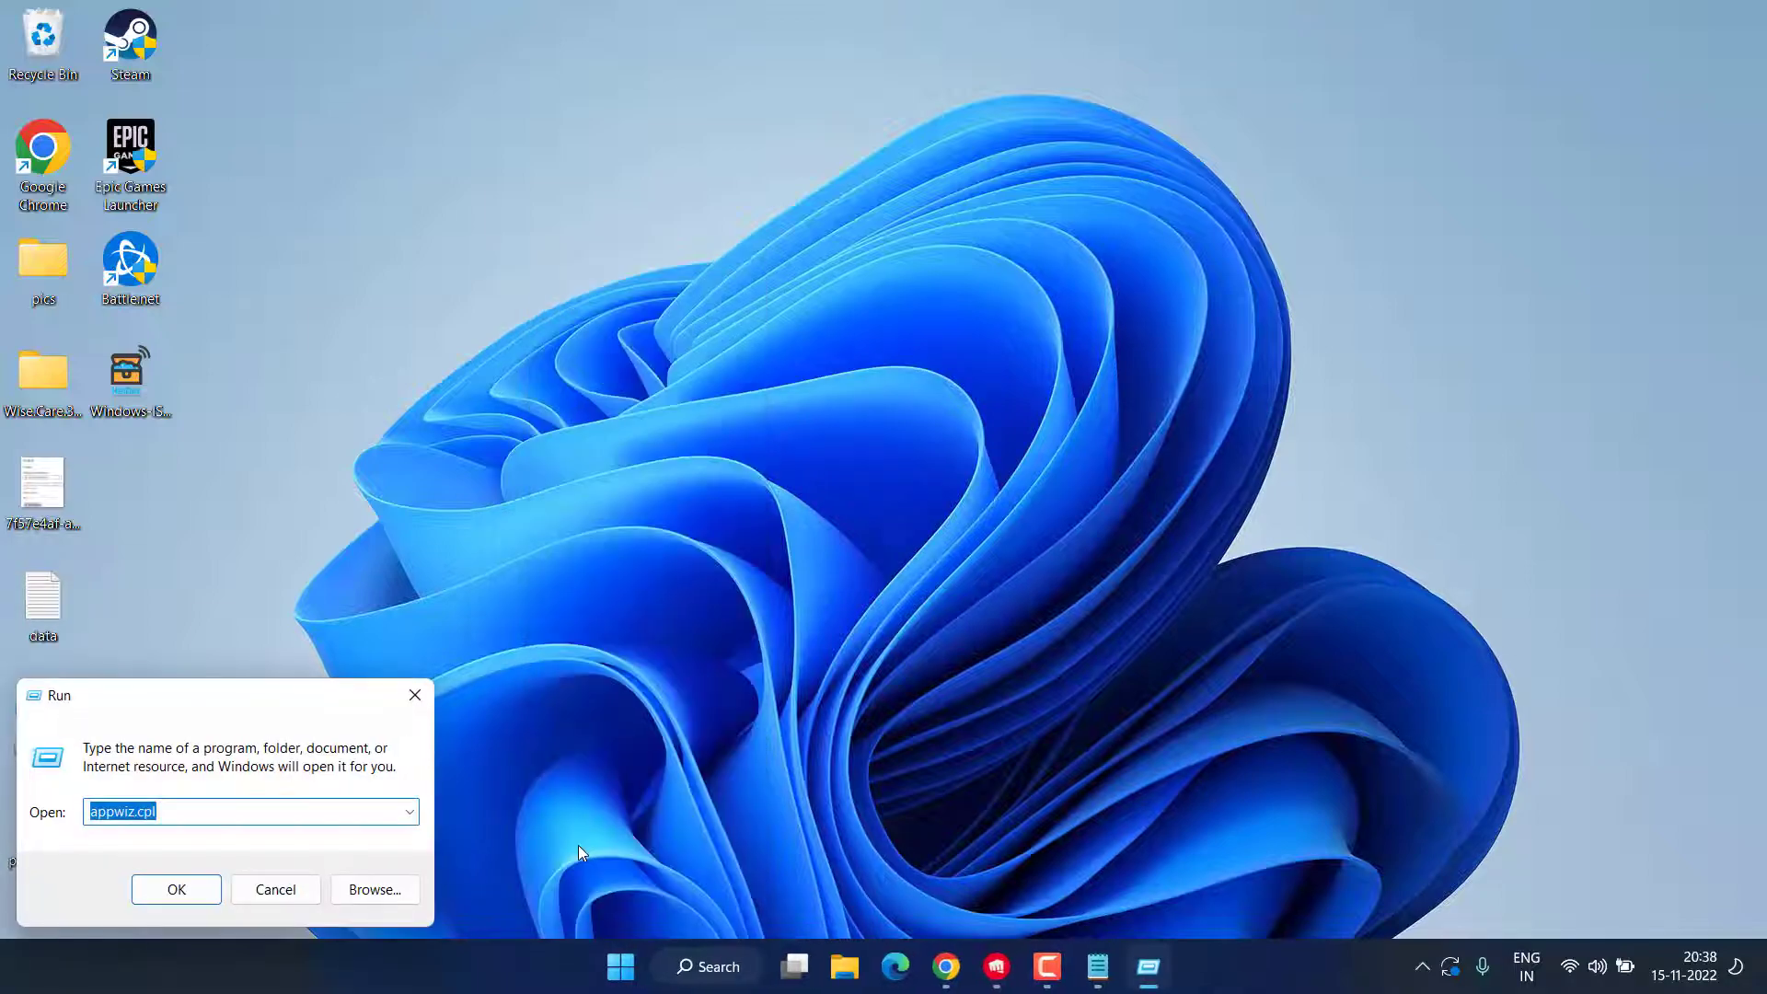
text(msconfig)
key(Return)
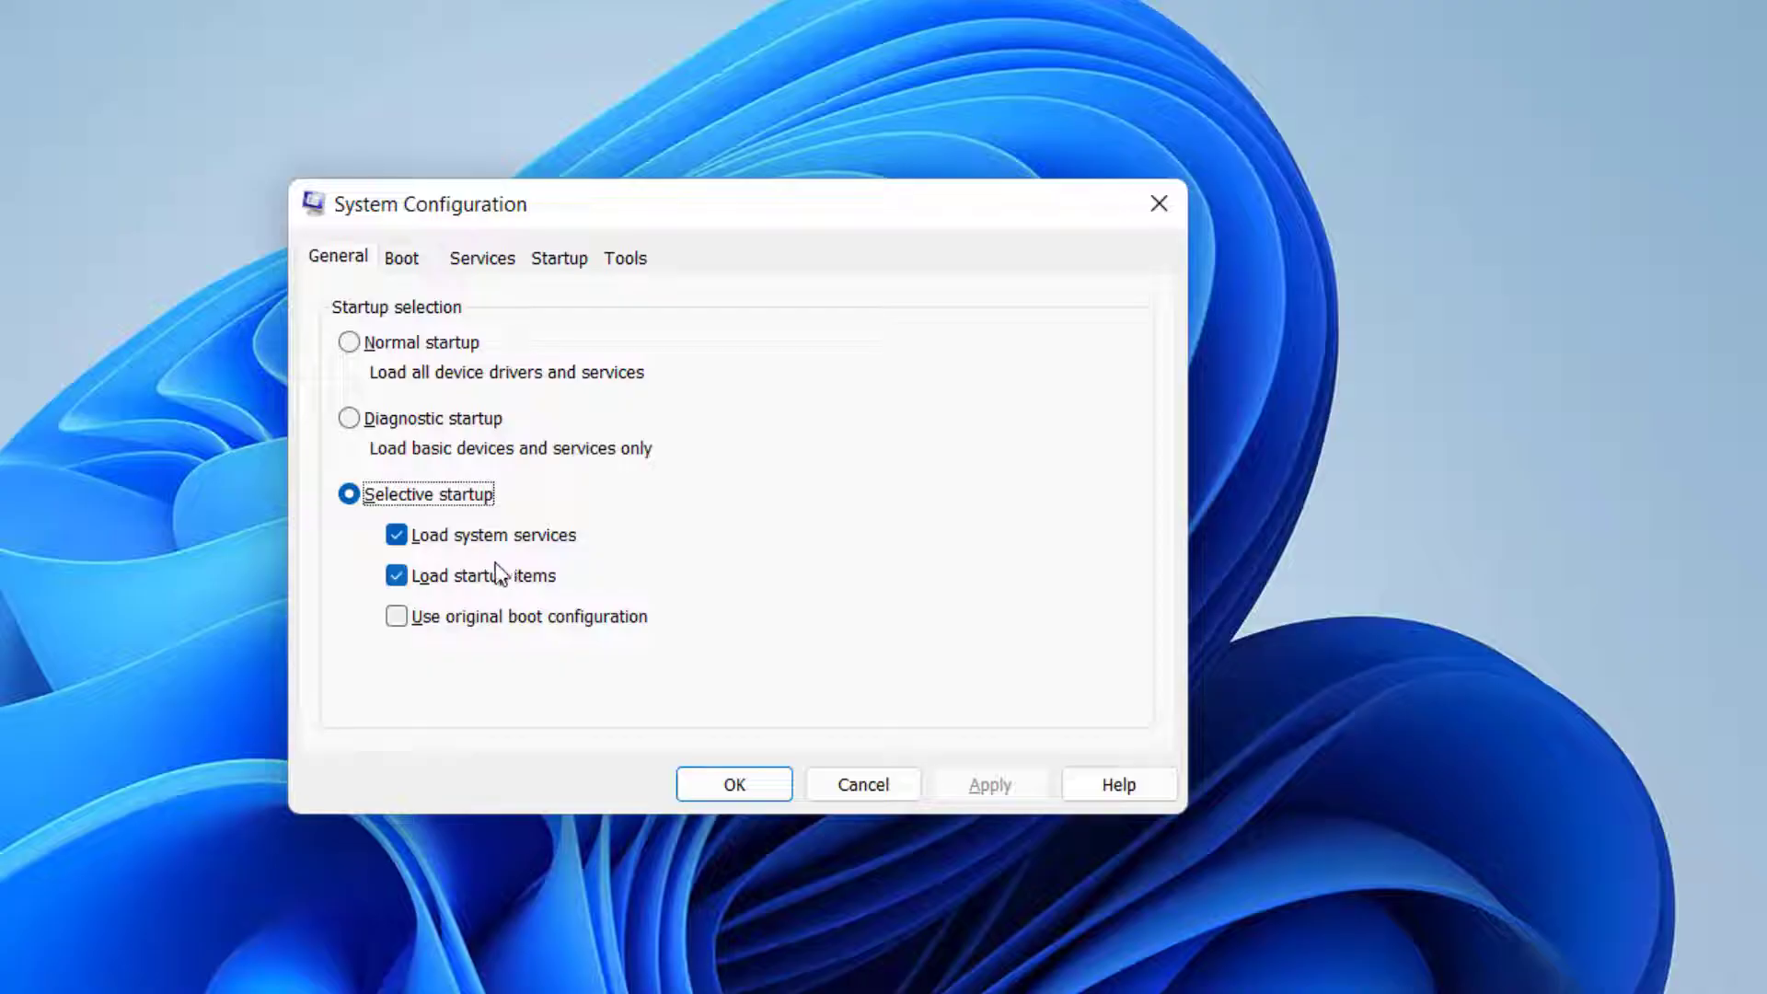
Enable Safe boot with the Minimal option on the Boot tab and apply it
click(405, 260)
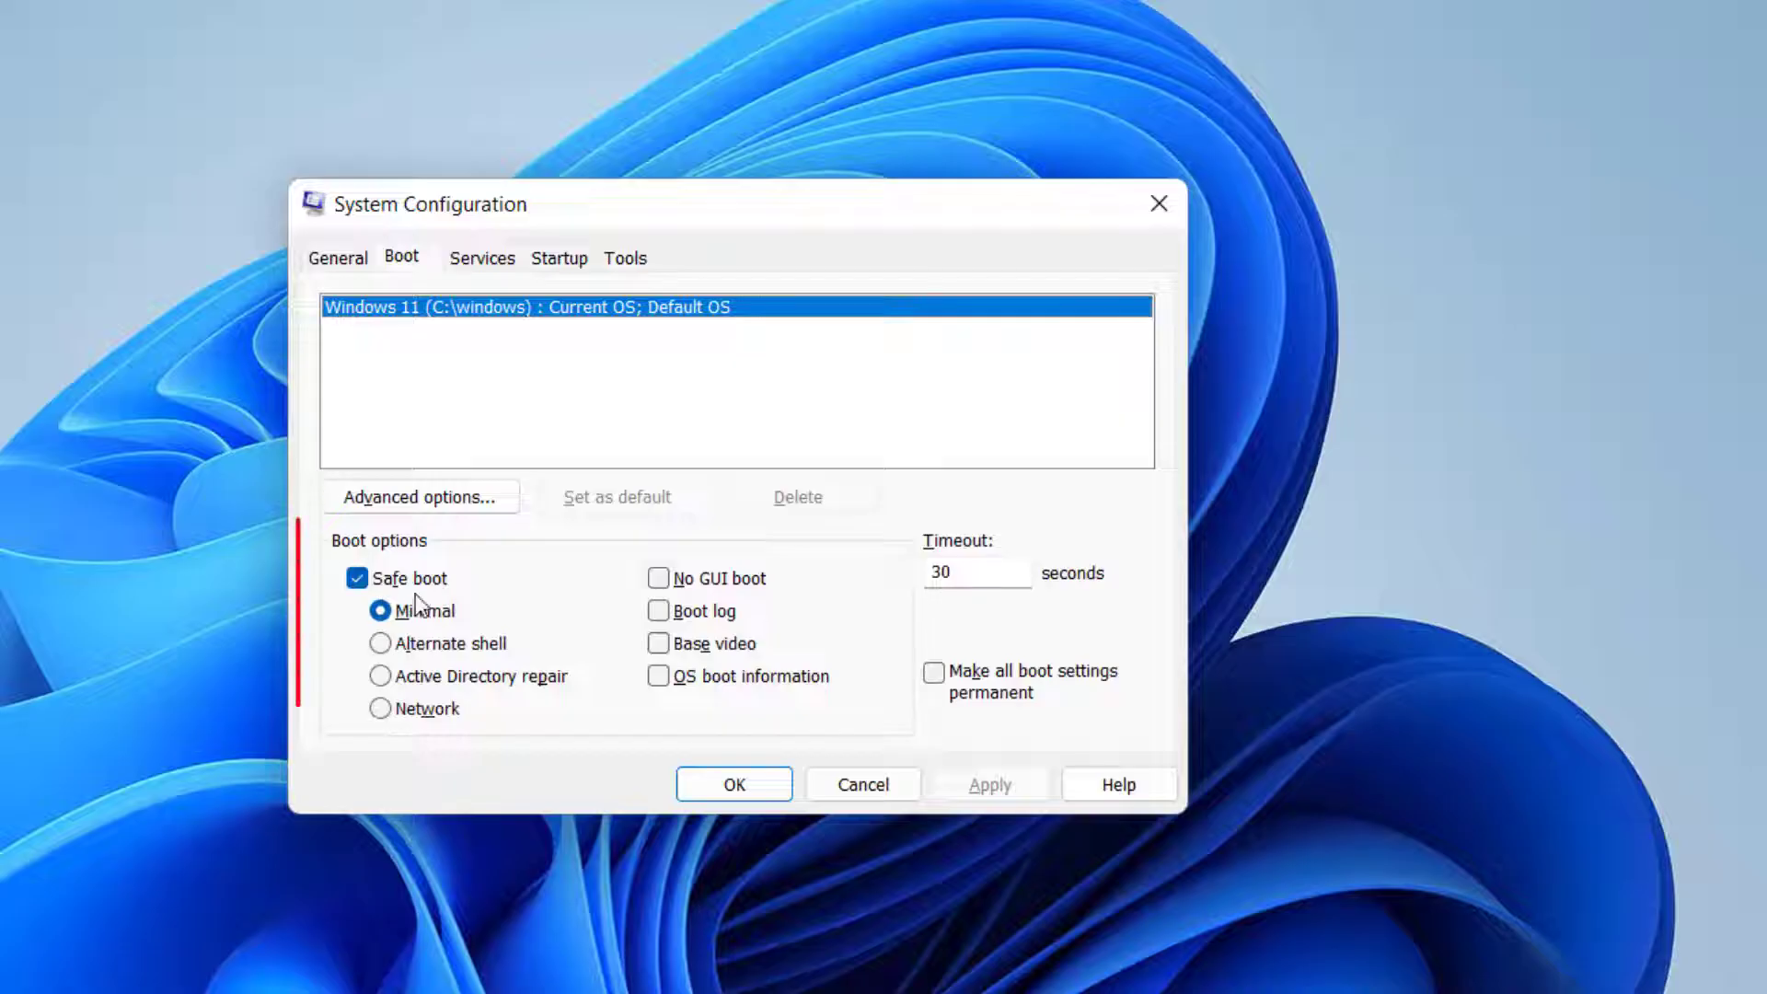
click(377, 575)
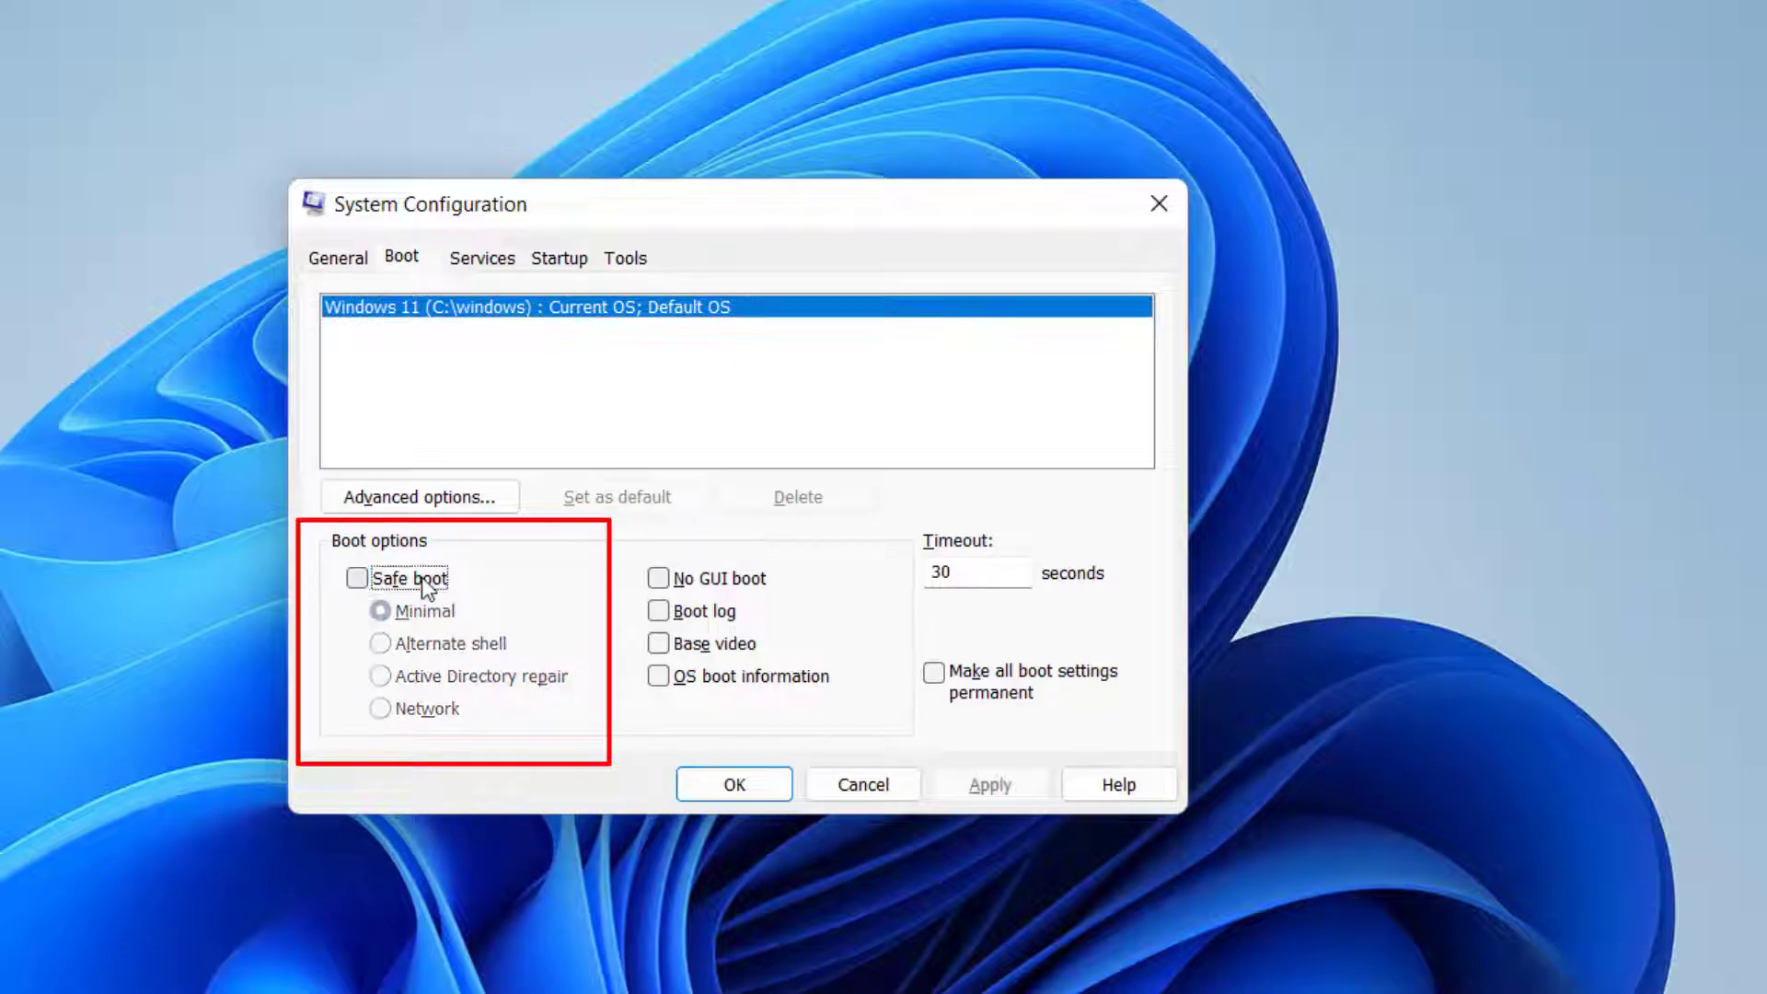
click(357, 578)
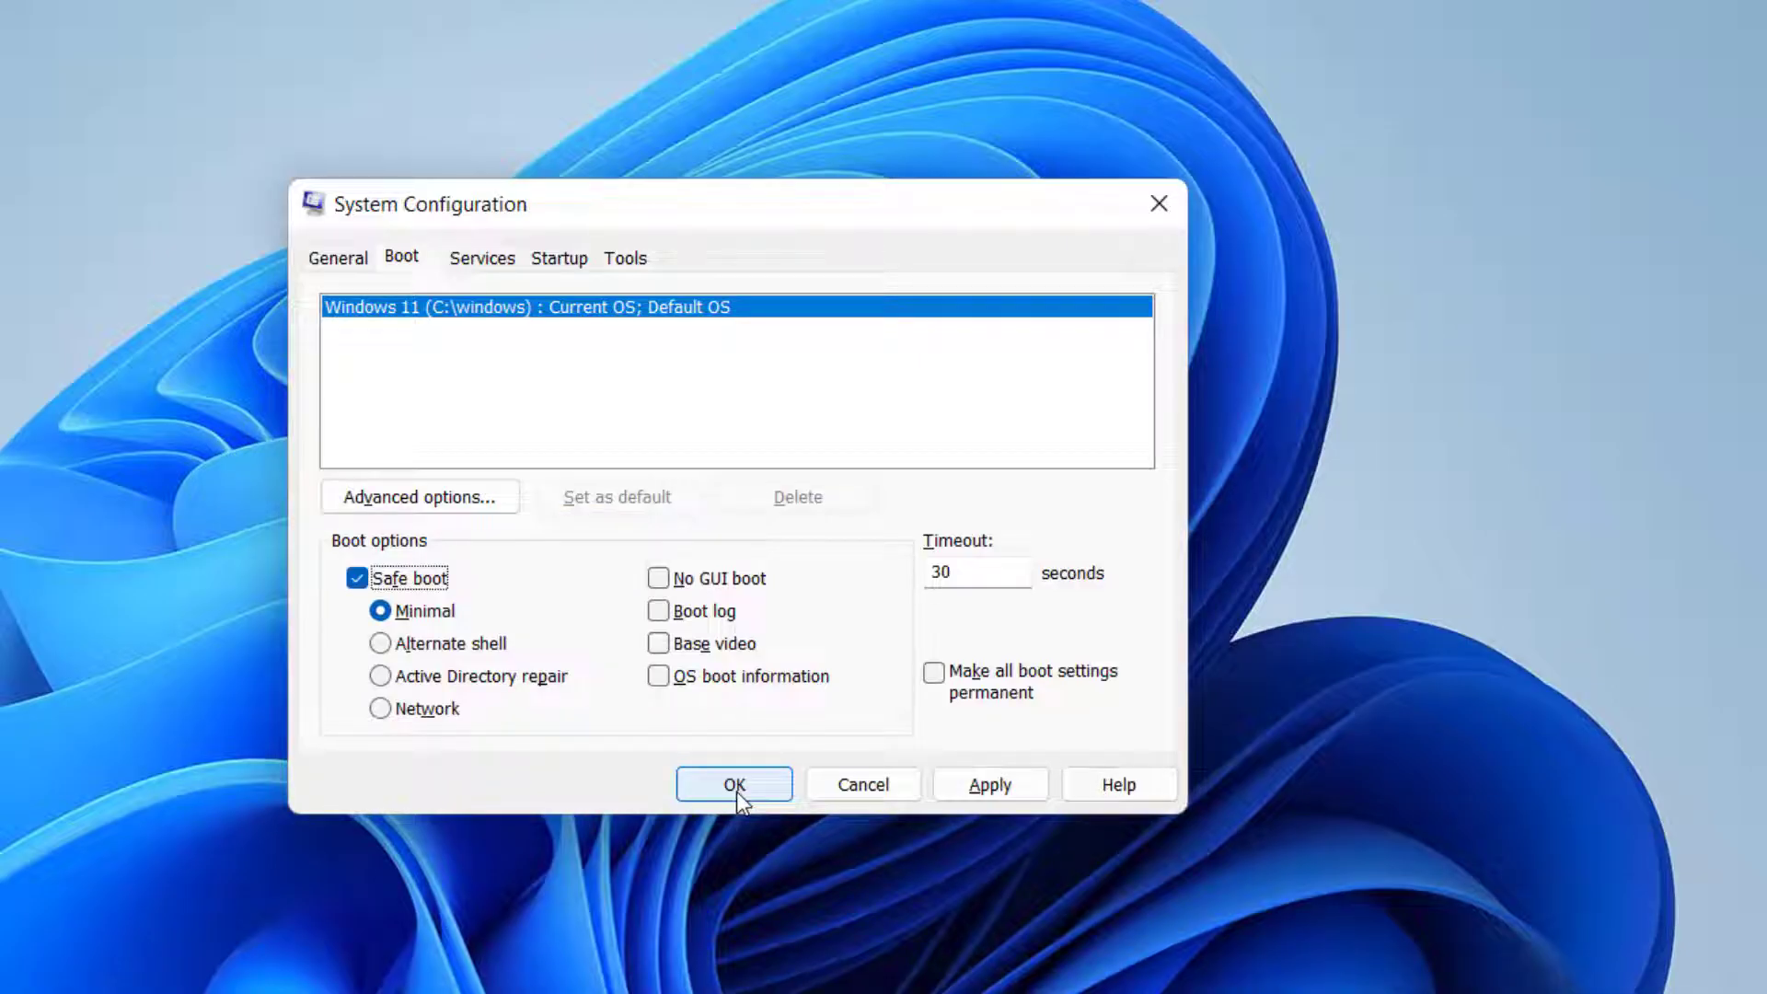
click(985, 785)
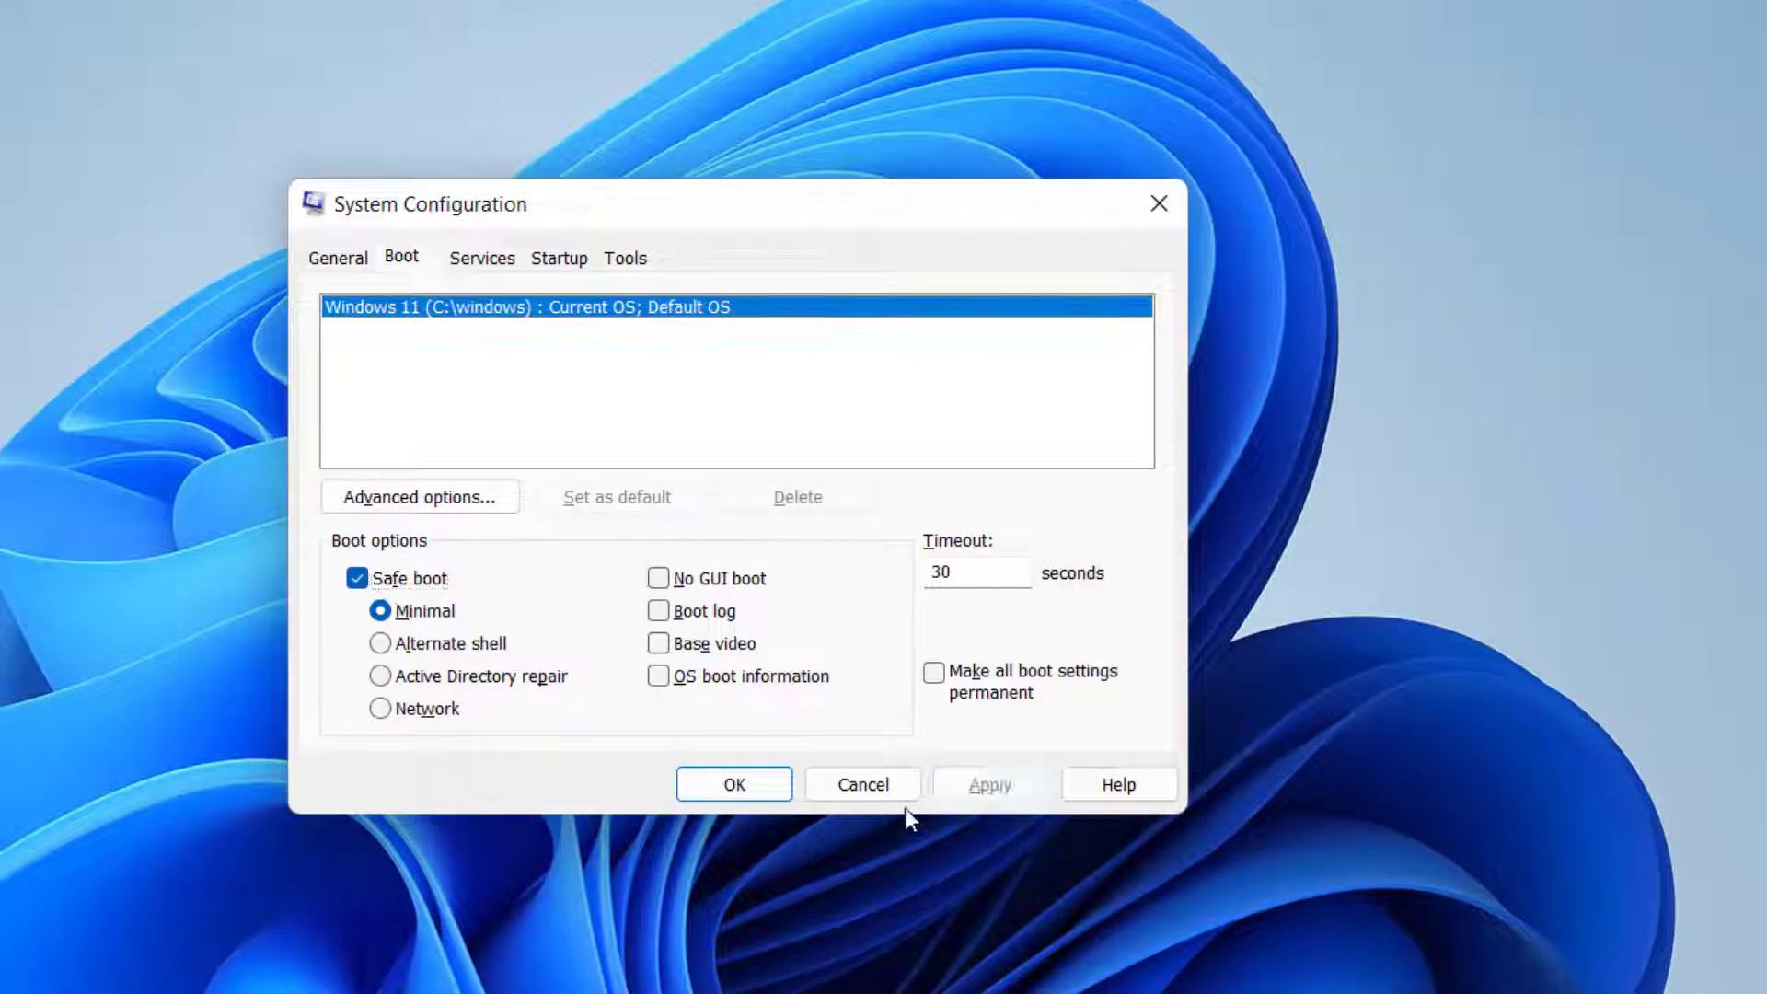
click(722, 784)
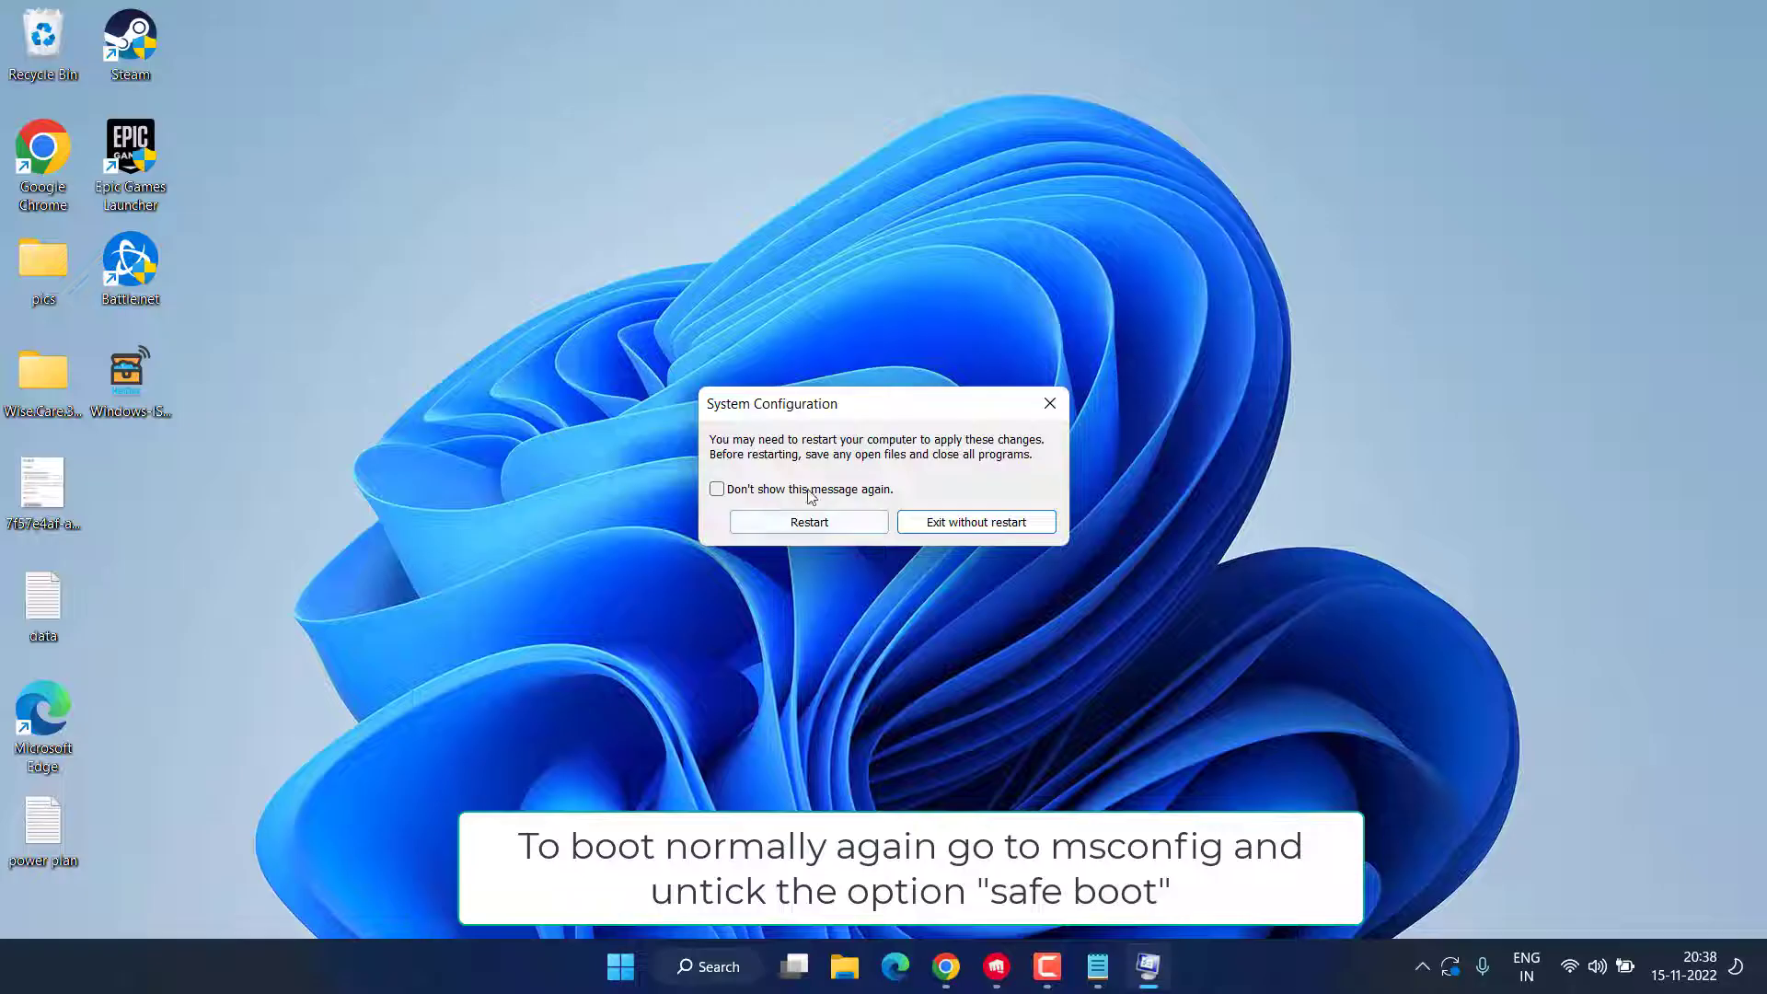
Exit without restarting and open C:\Windows\System32 in File Explorer
click(951, 522)
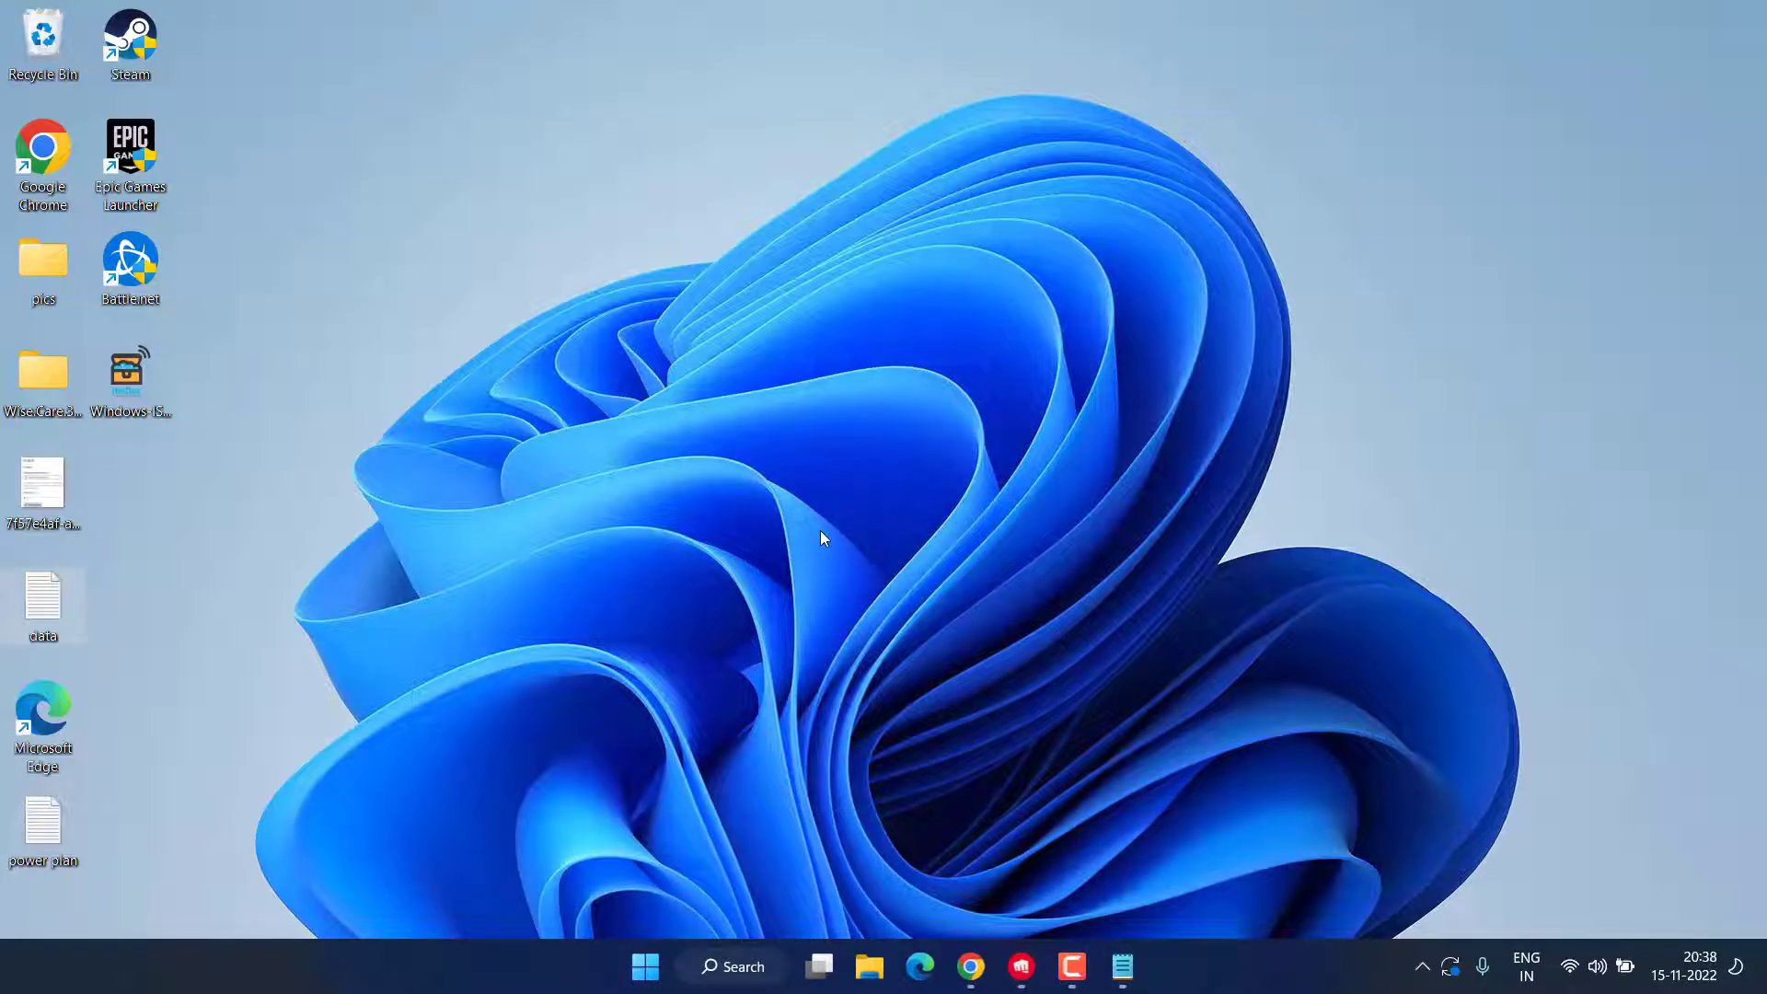
key(super+e)
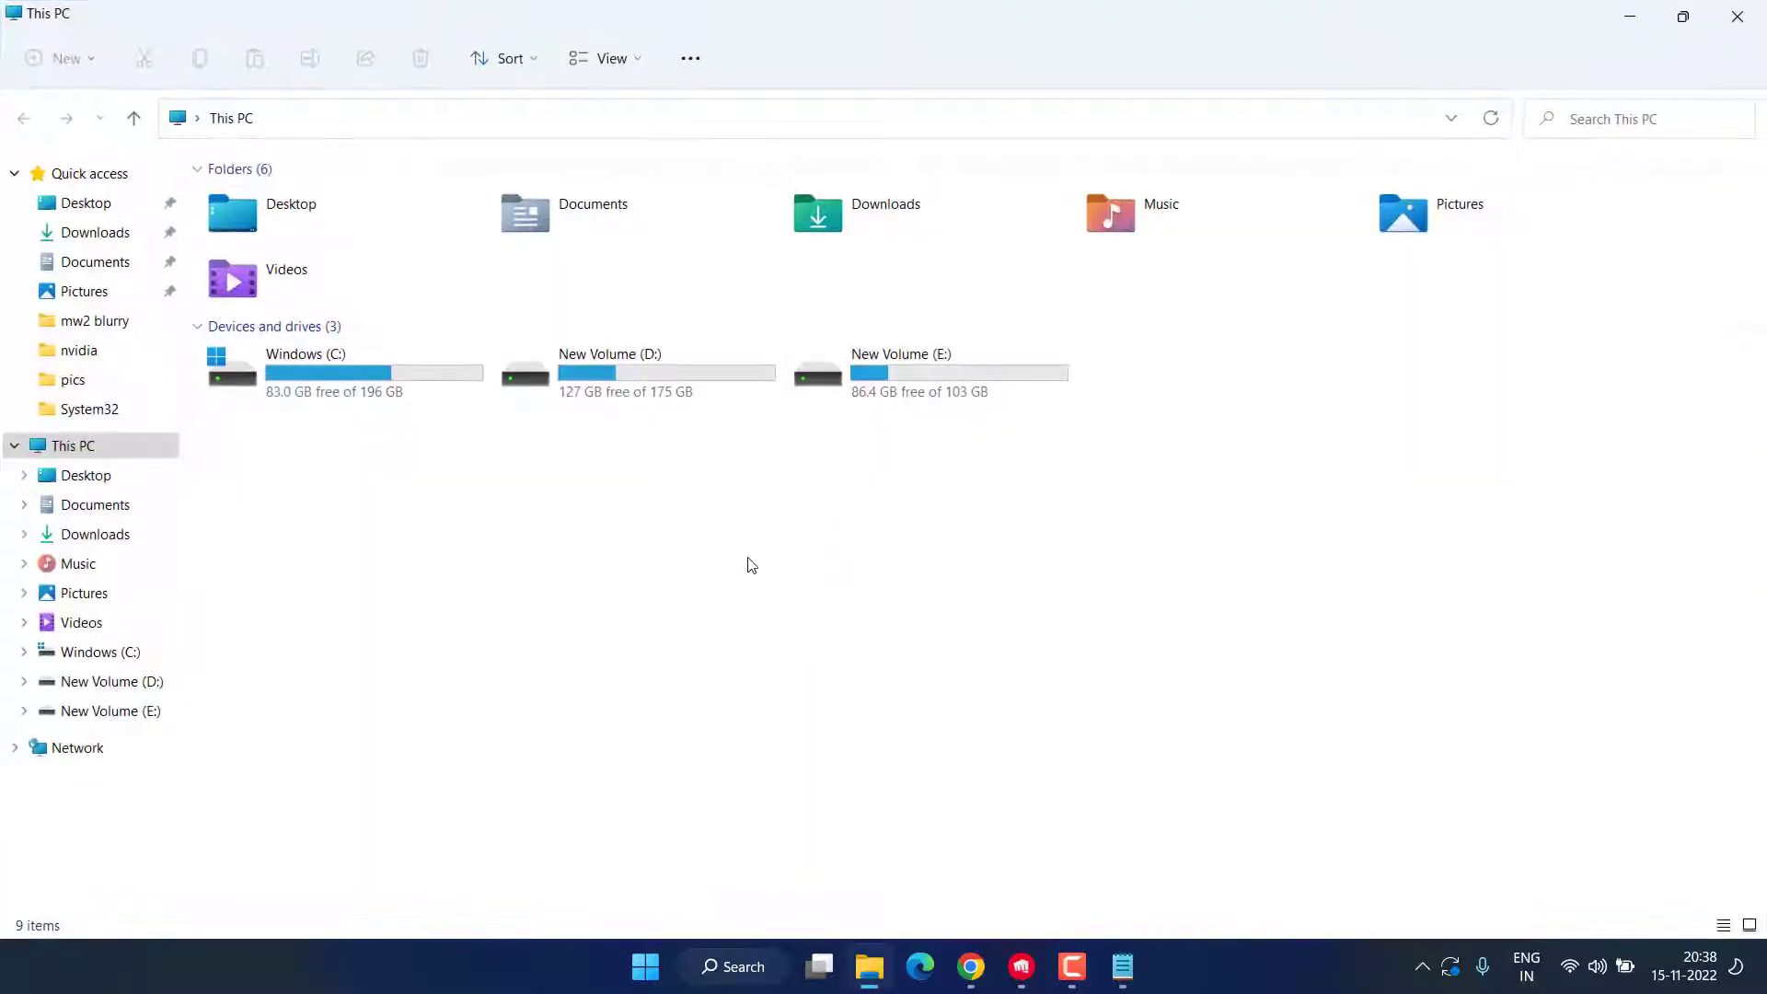
double_click(331, 379)
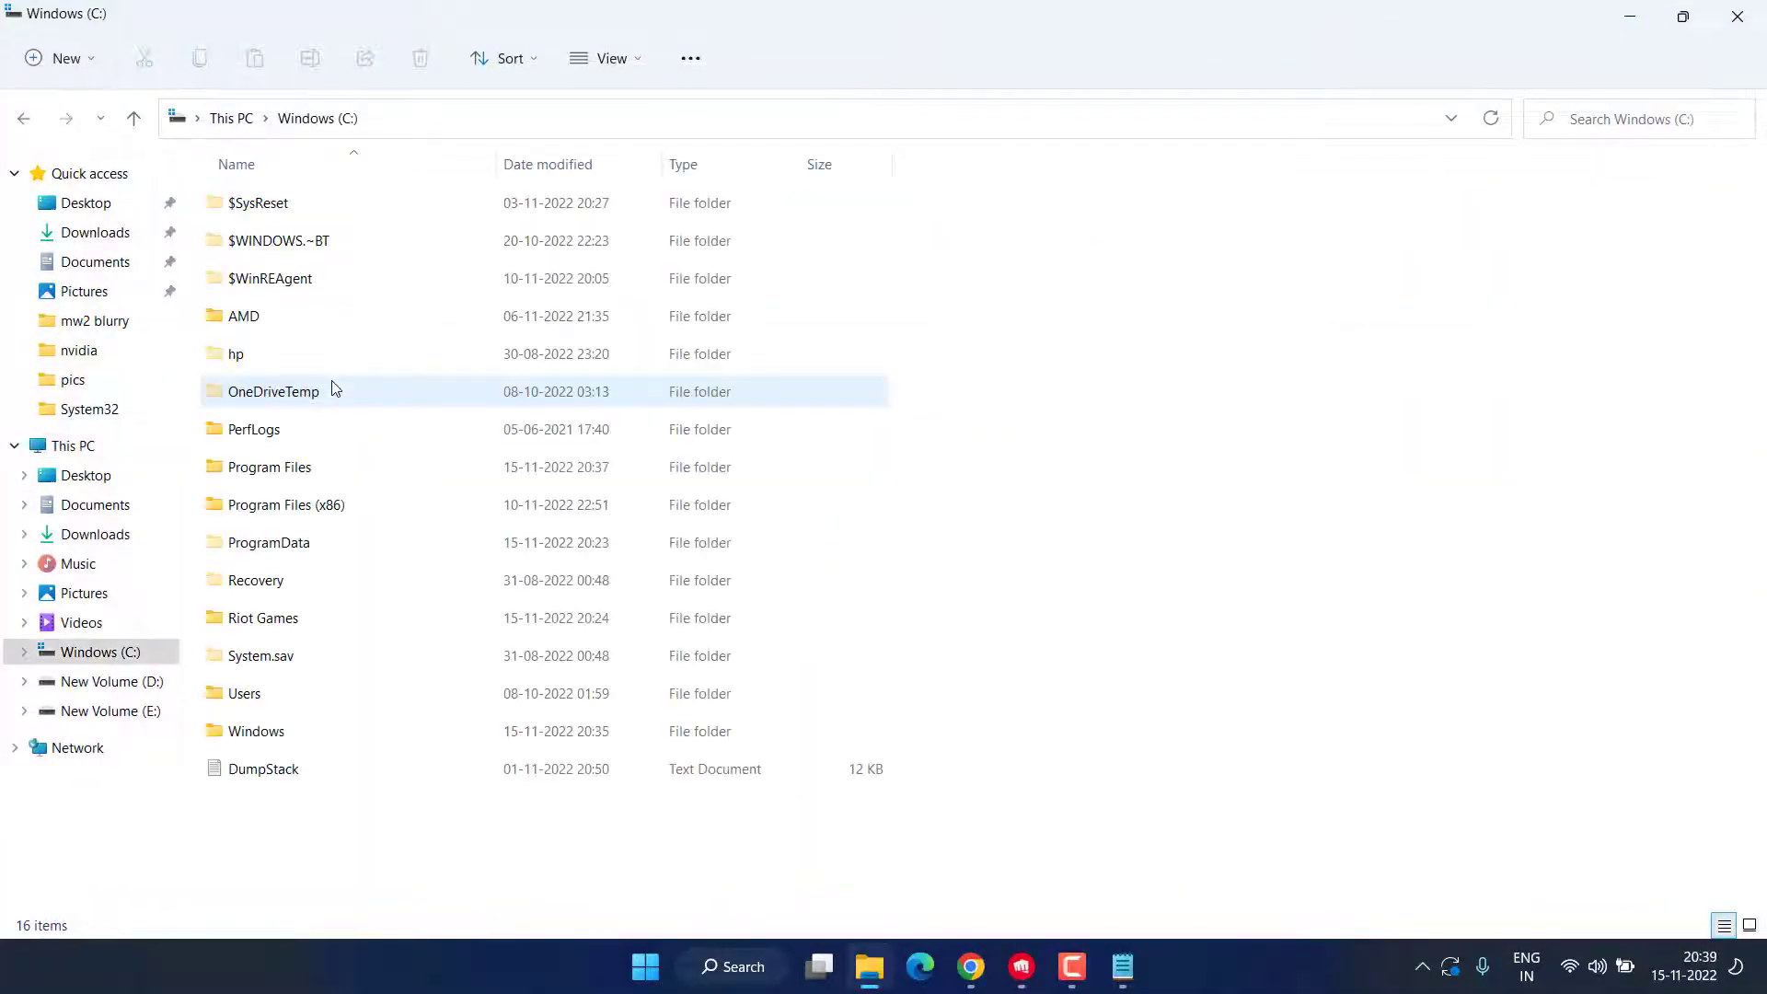
double_click(267, 729)
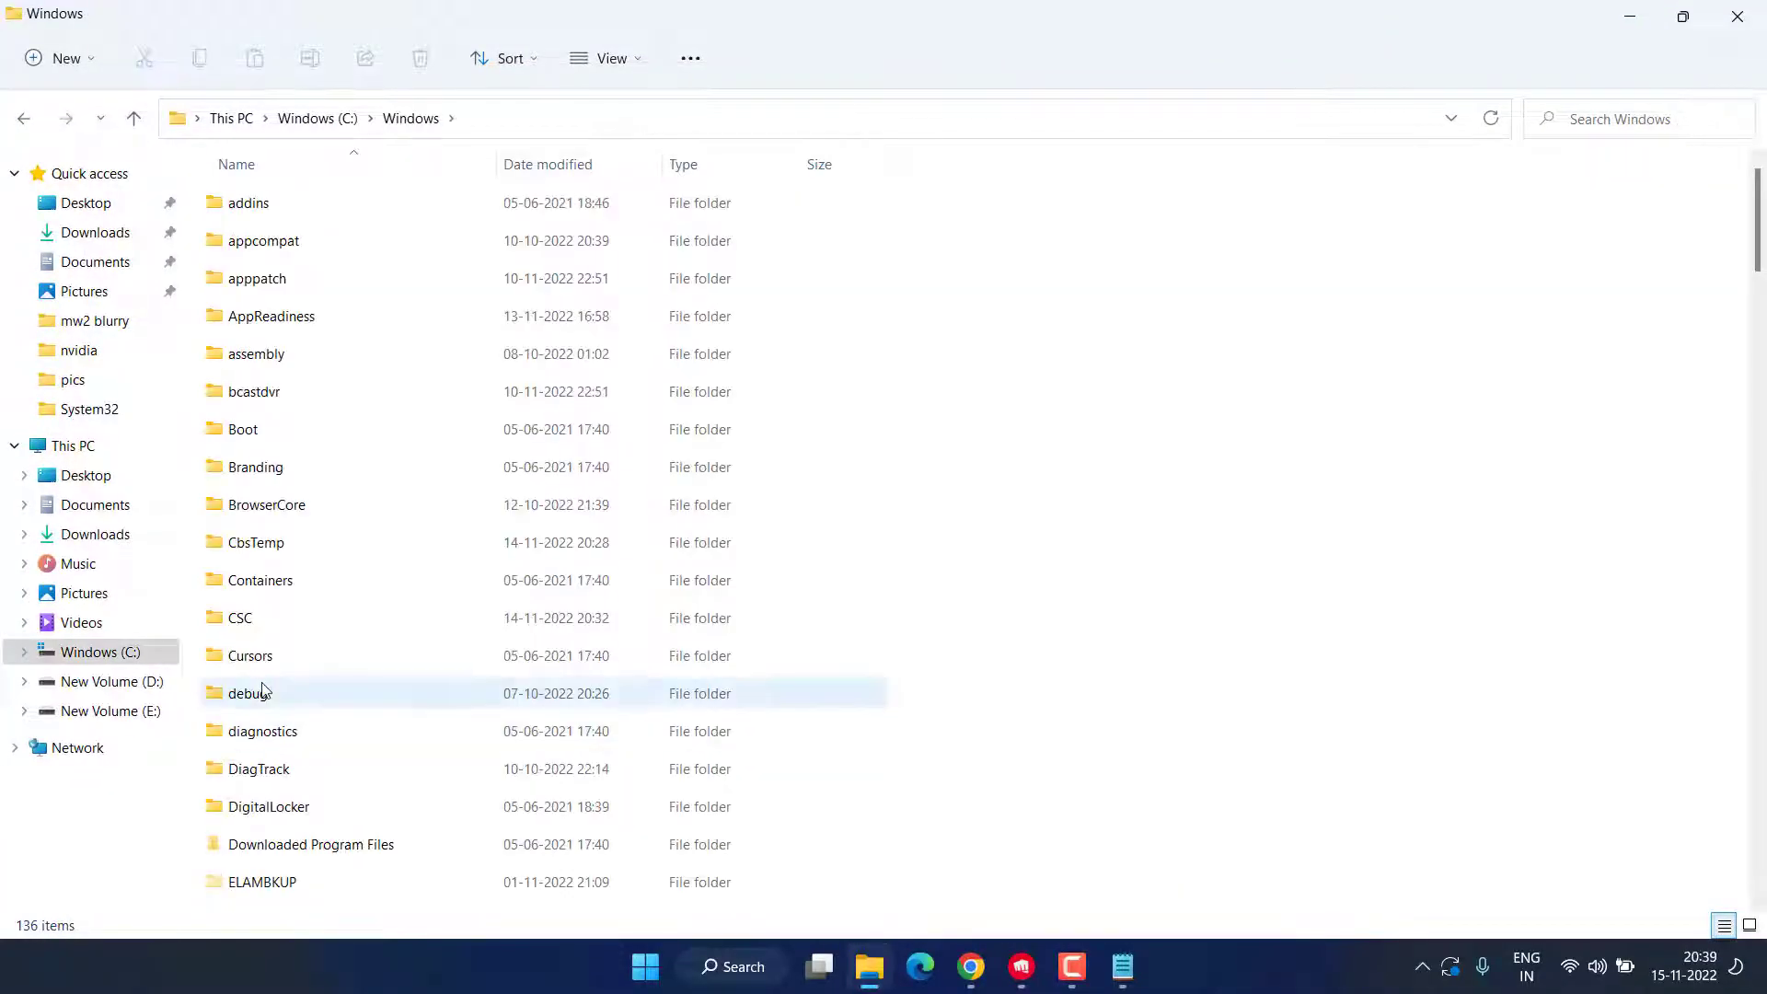
click(264, 690)
key(s)
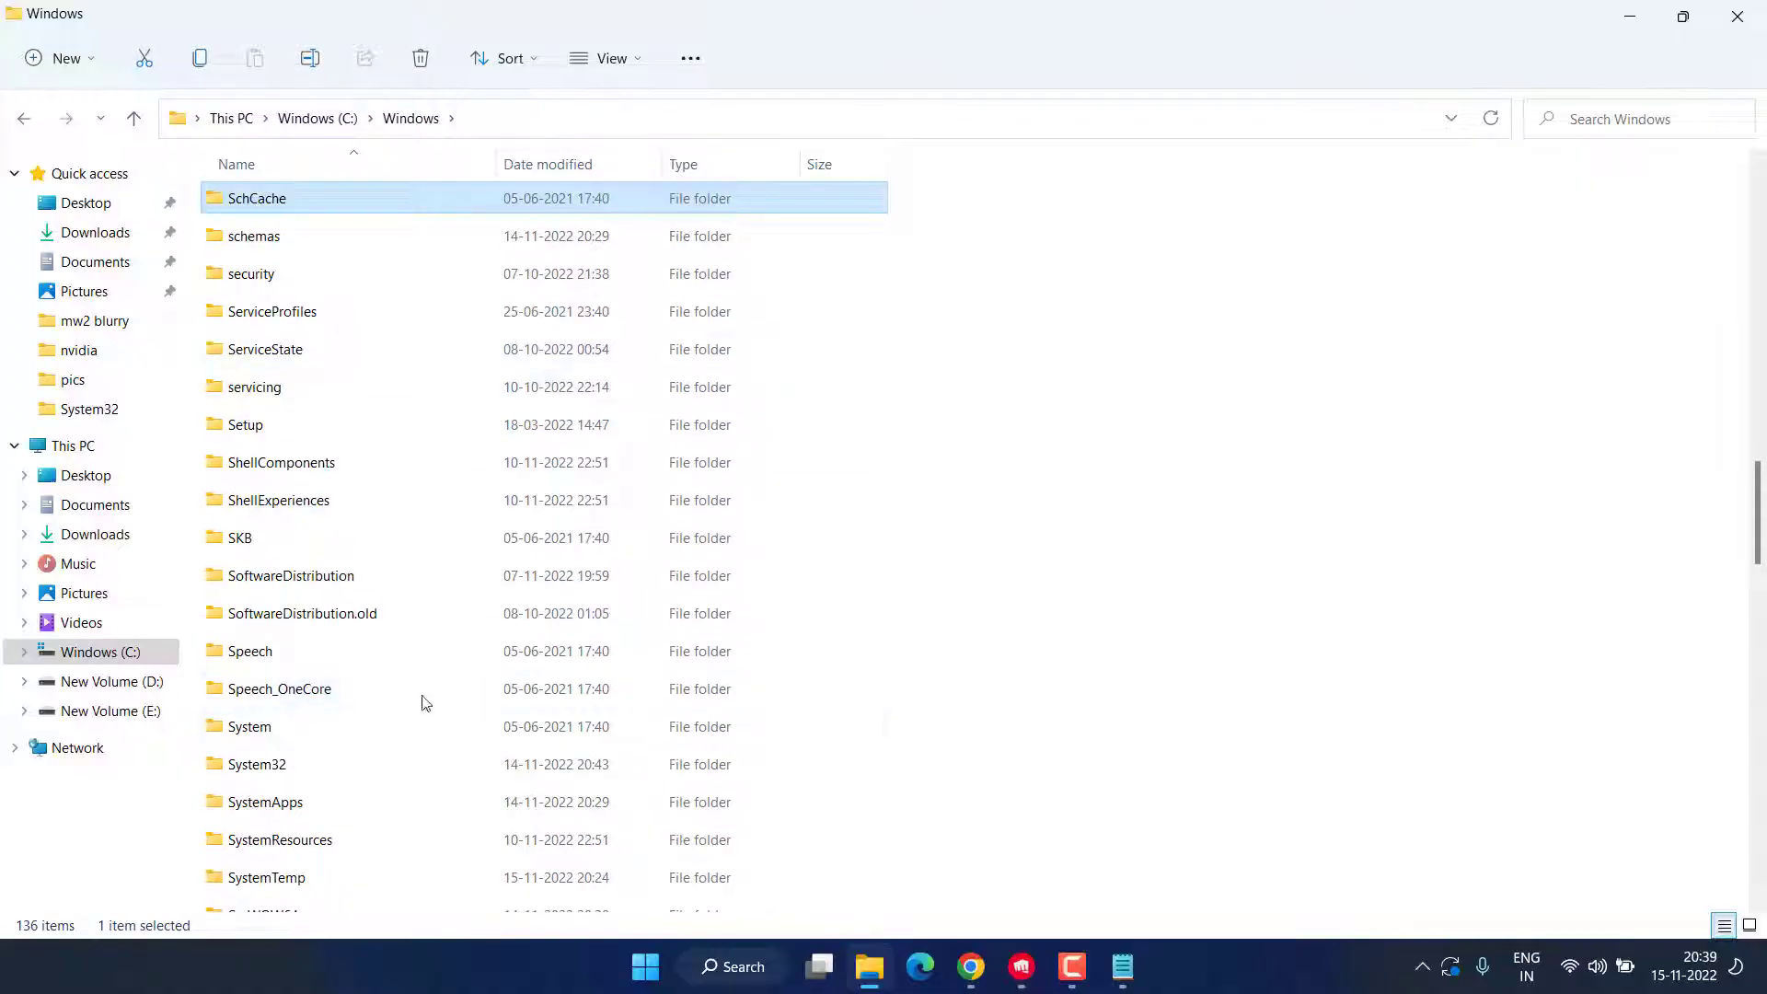
double_click(279, 767)
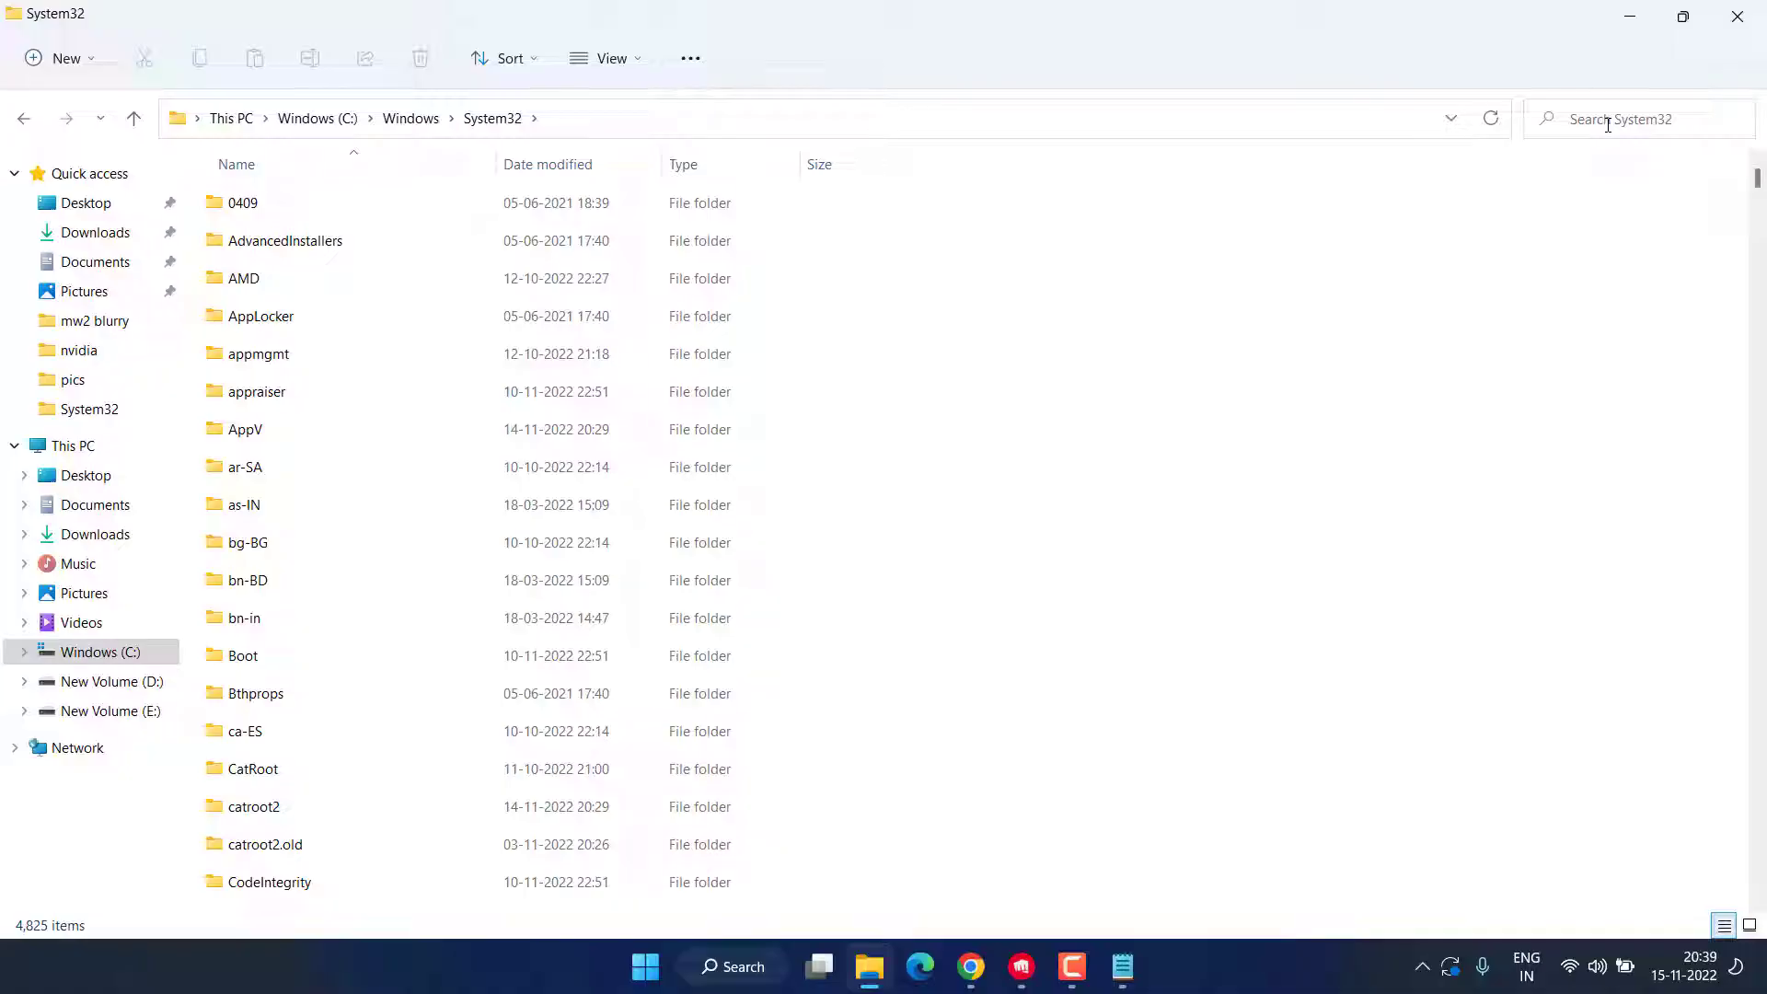
Search System32 for items named 'vbox'
click(1607, 124)
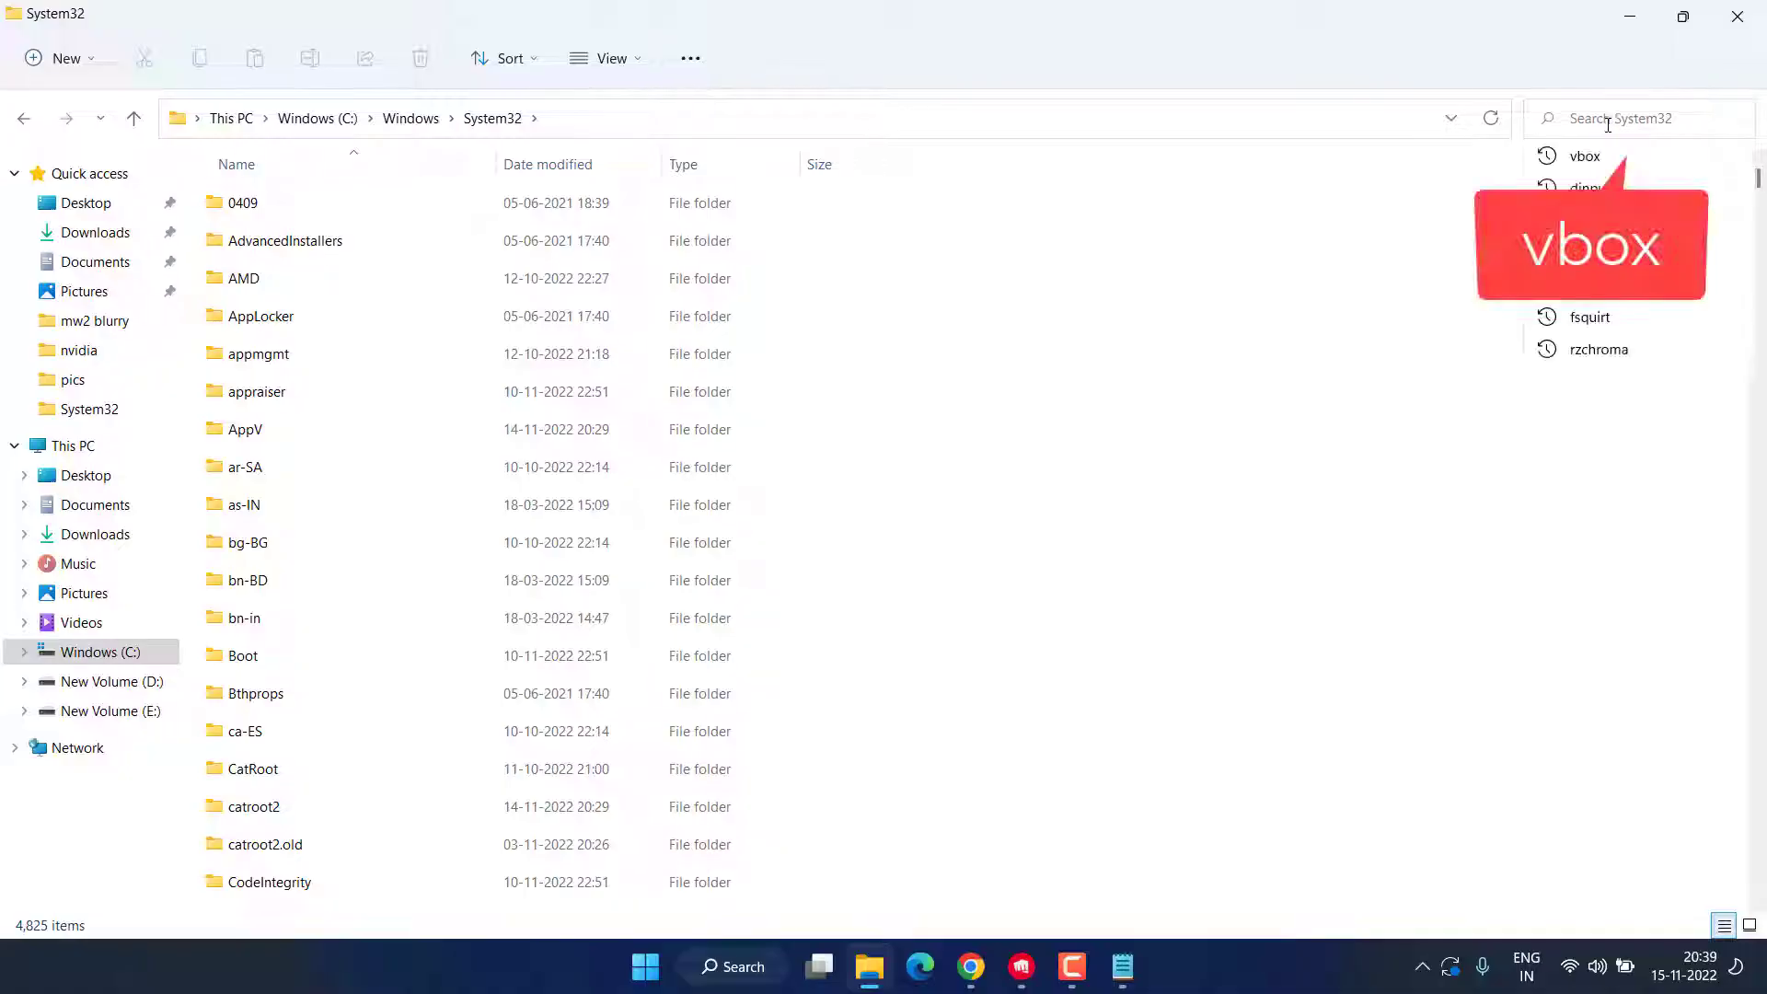
text(vbox)
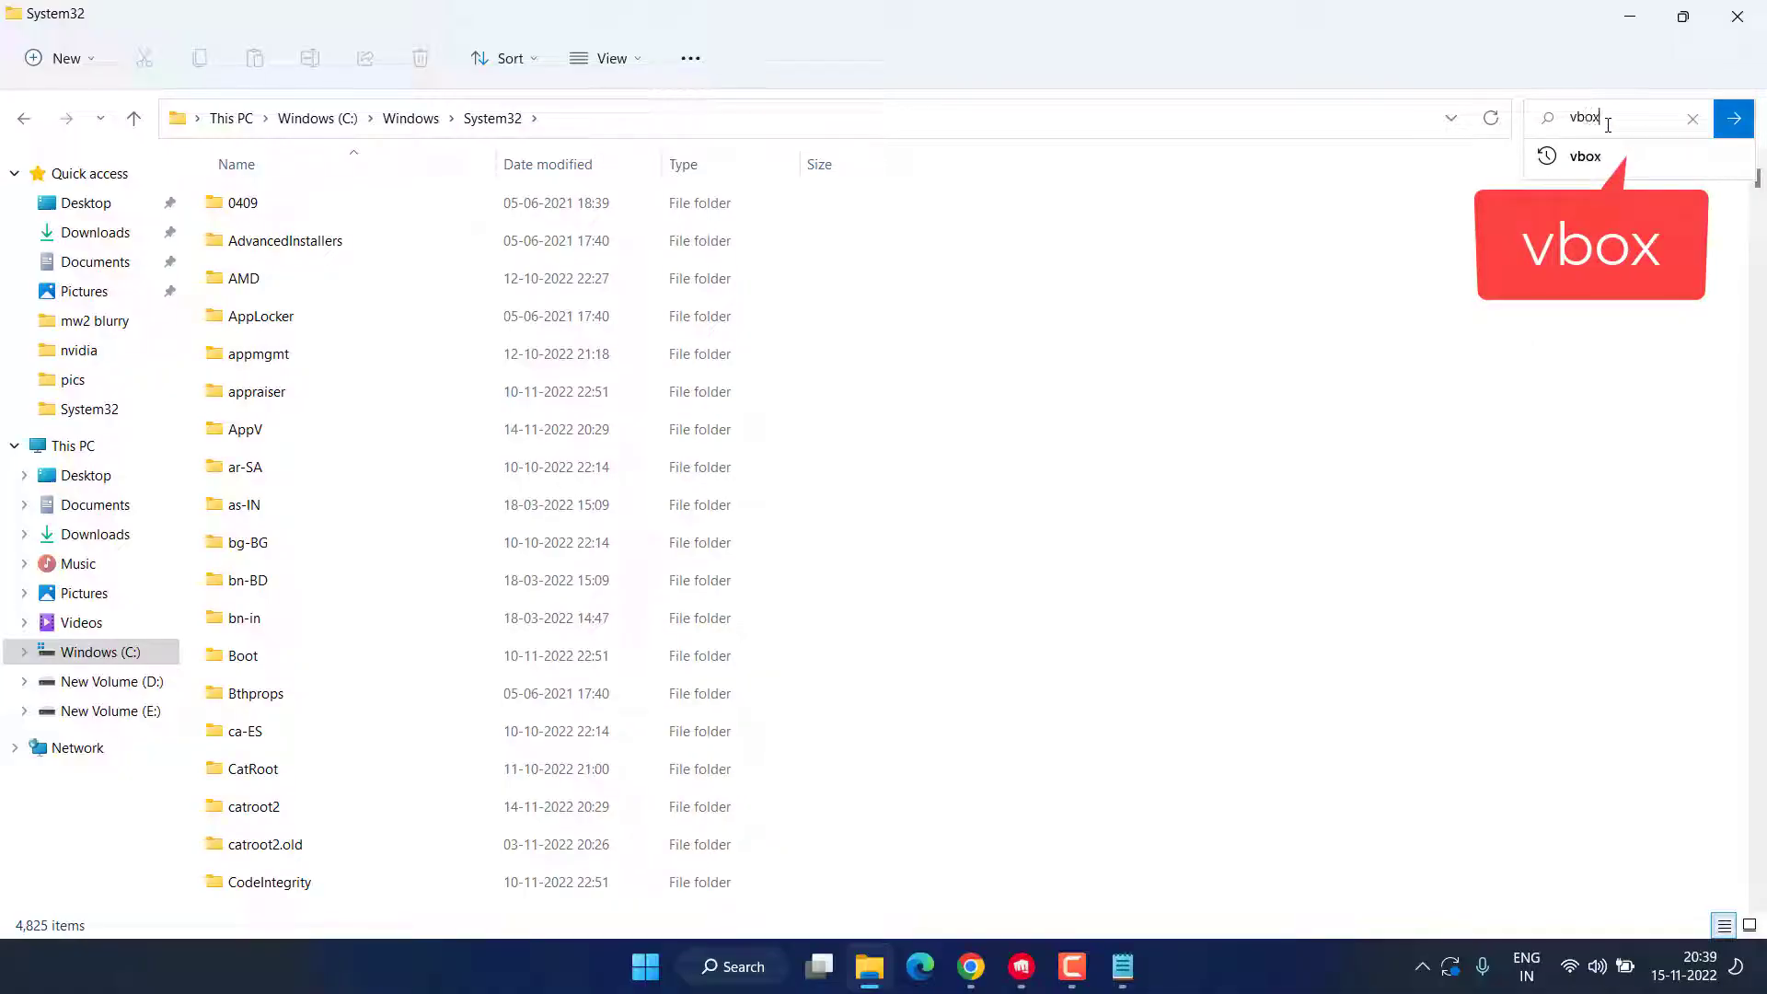
key(Return)
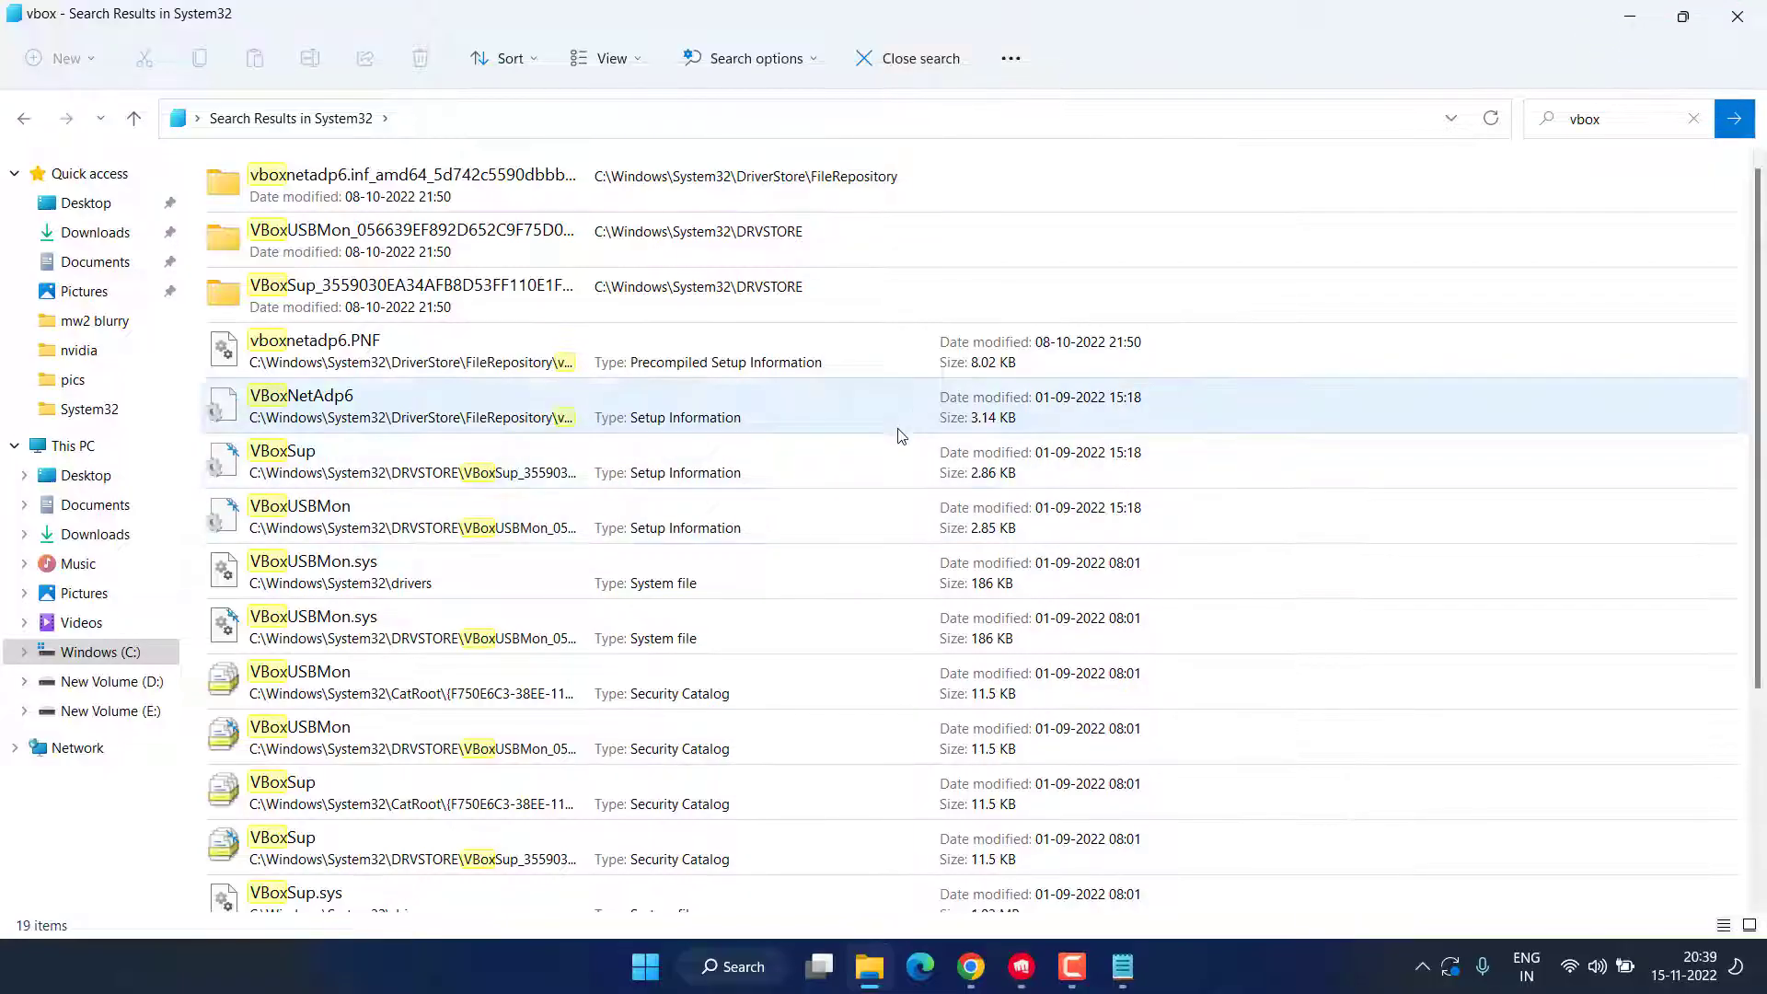
Select both VBoxUSBMon.sys results and delete them
click(360, 587)
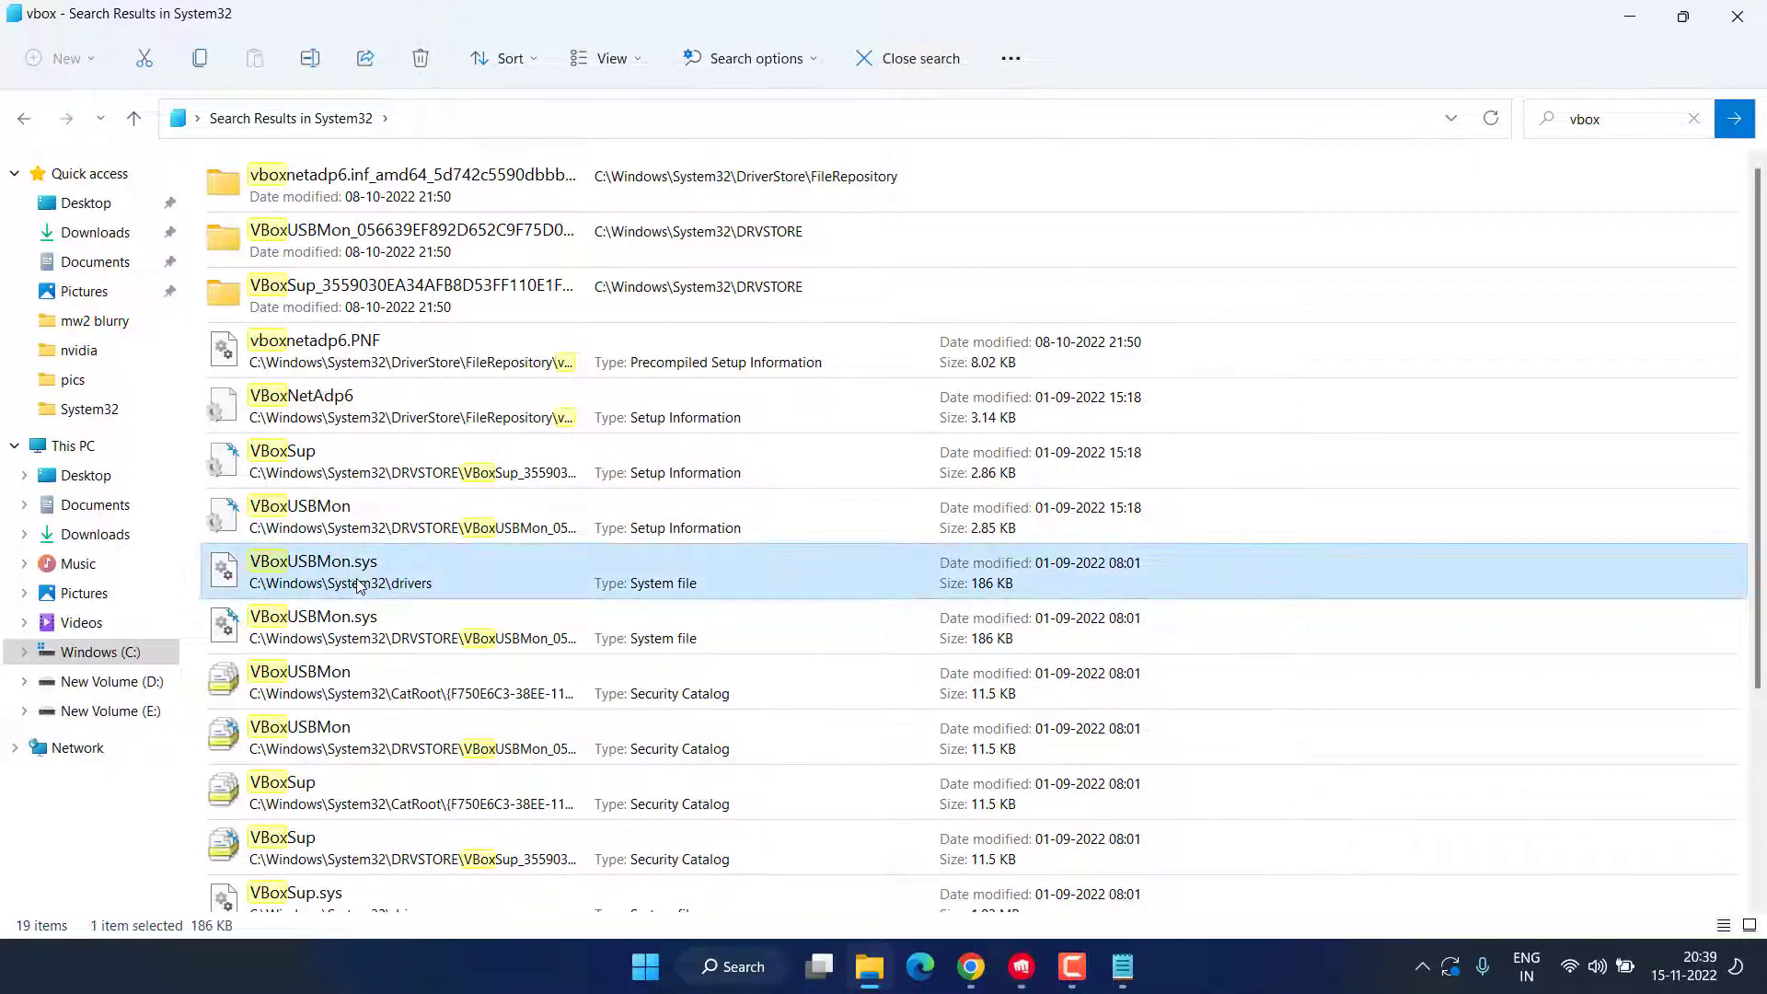
ctrl+click(341, 638)
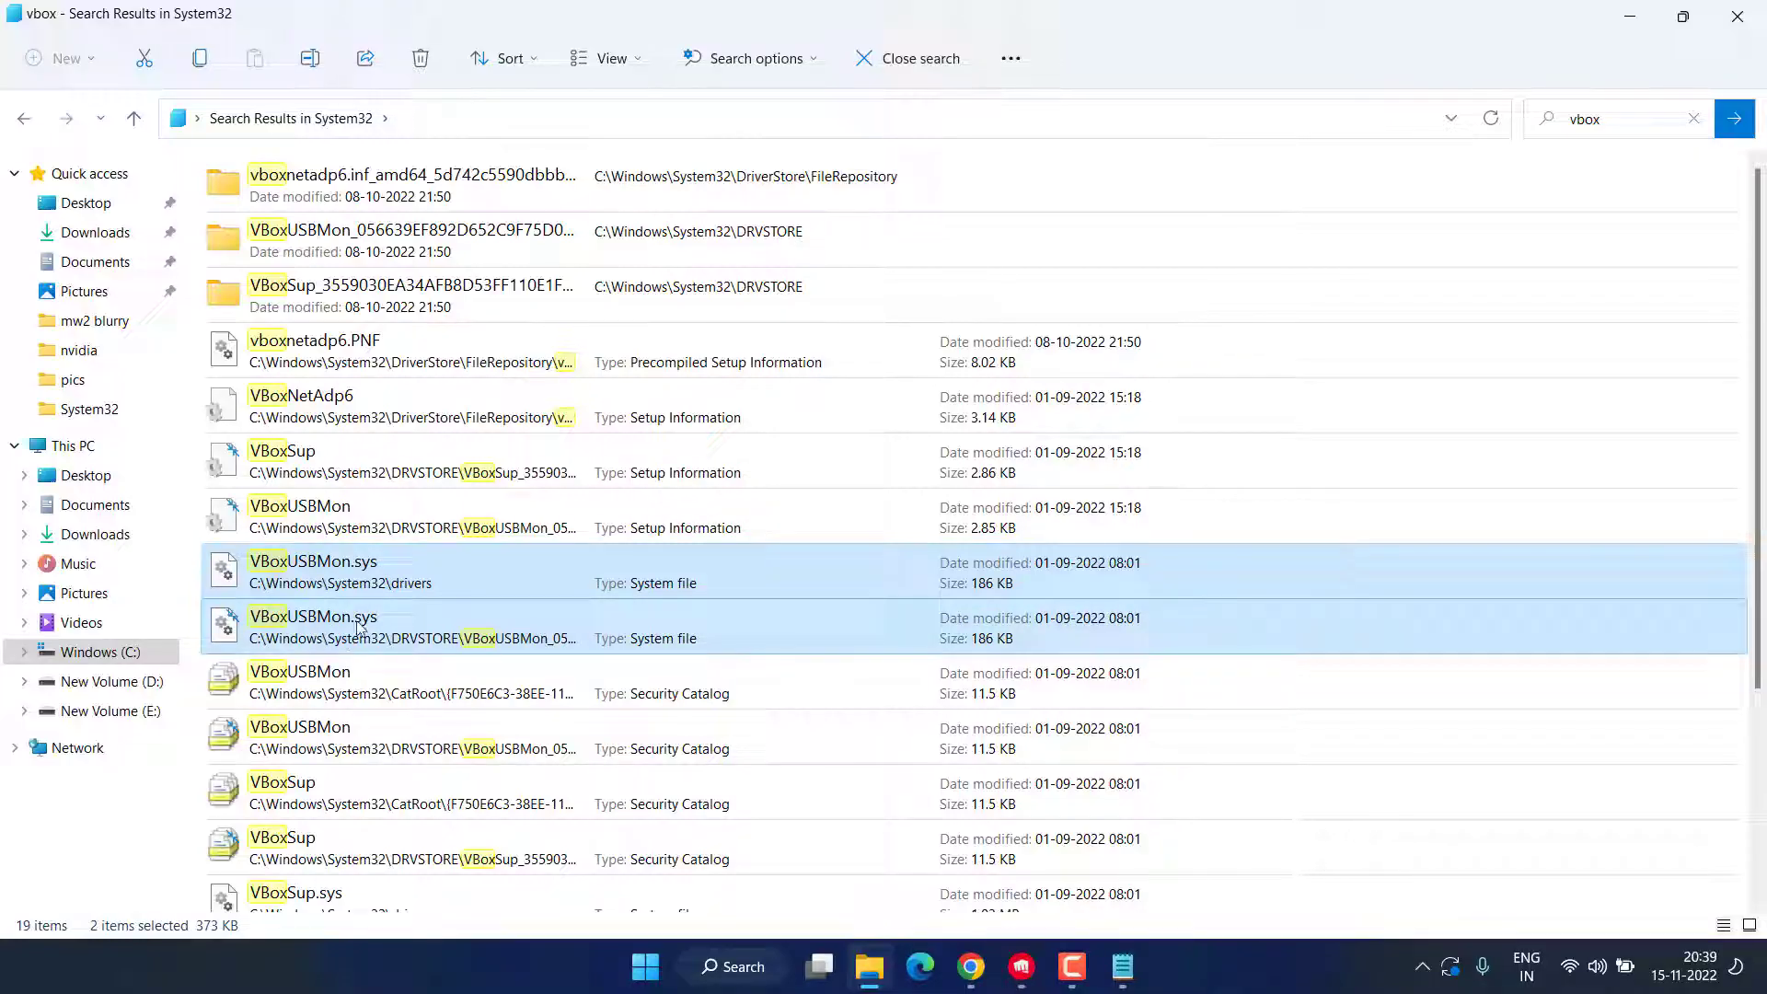
scroll(359, 644, down, 3)
scroll(377, 671, up, 3)
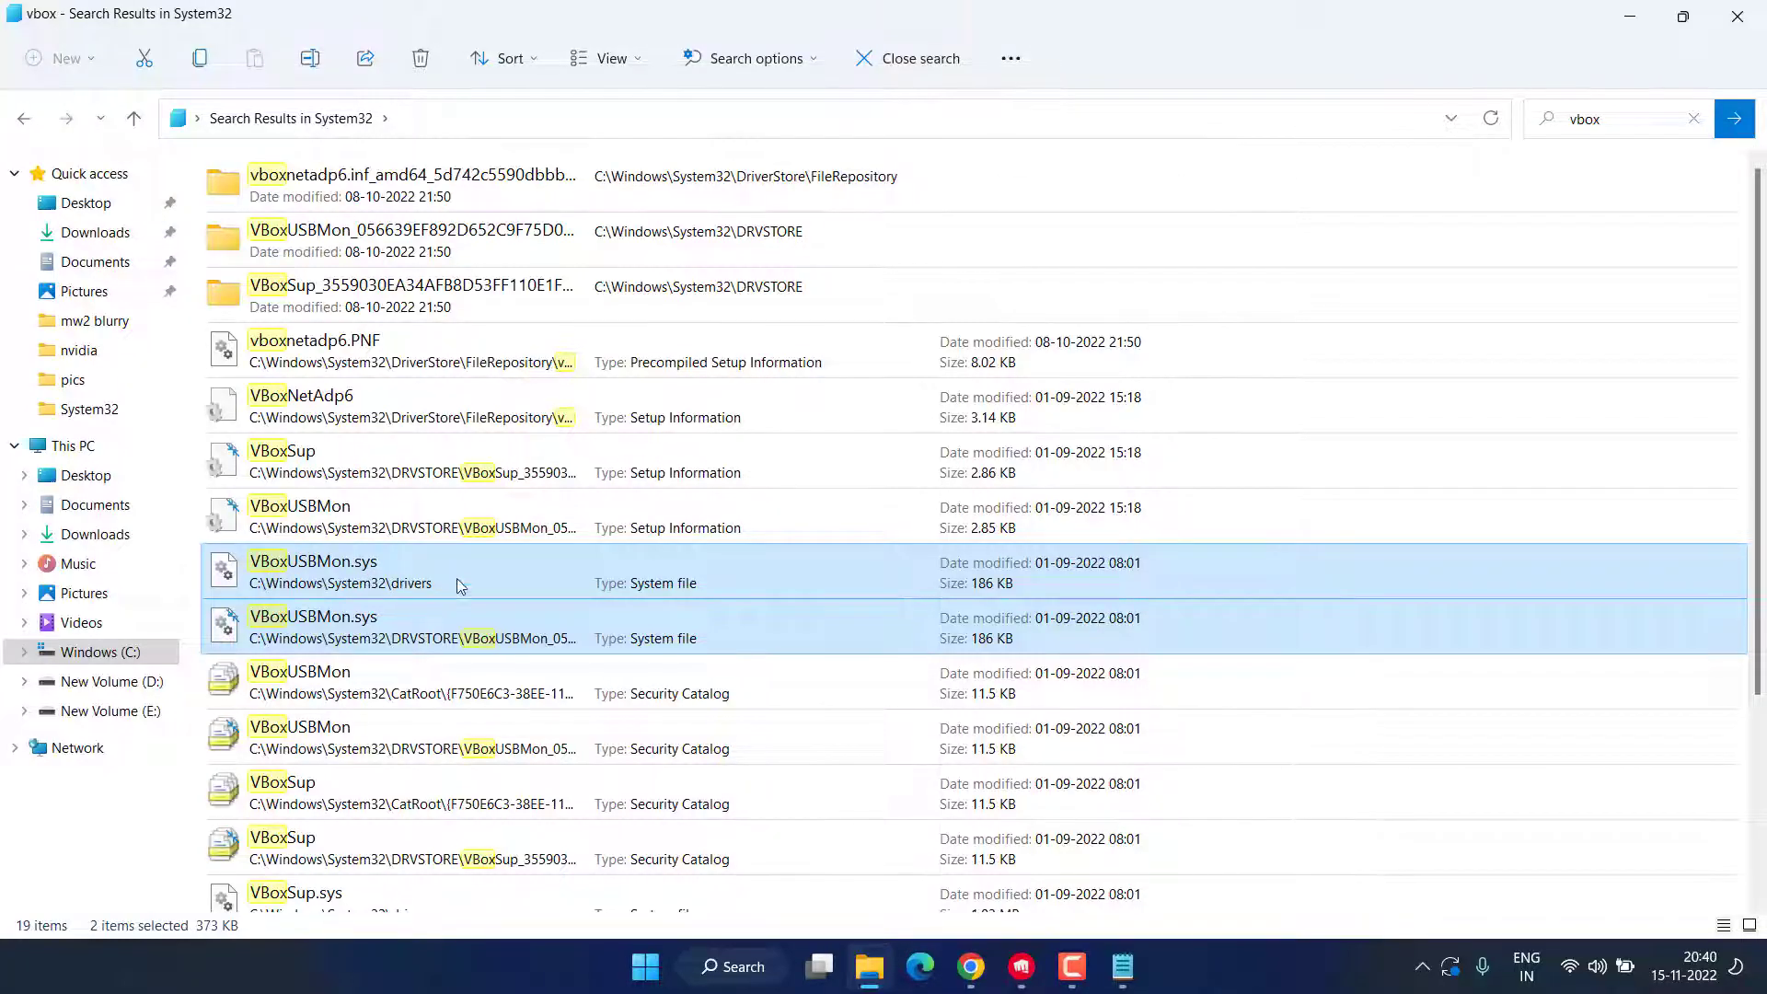
right_click(431, 569)
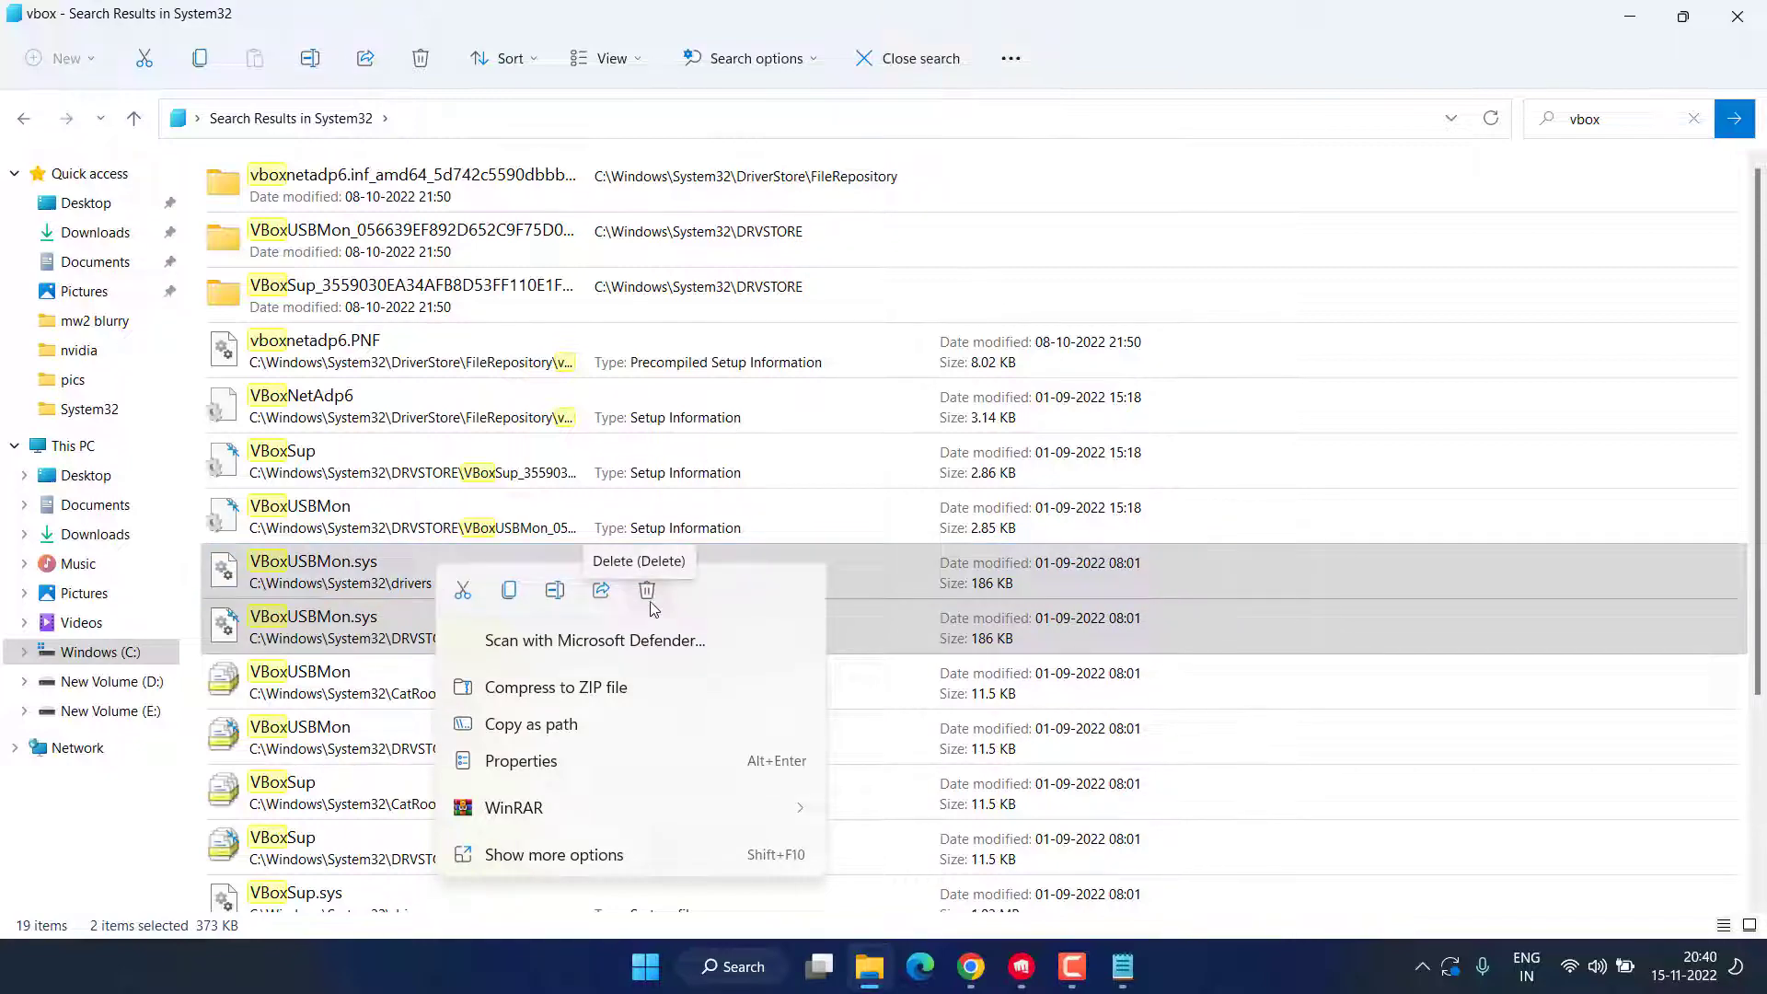
click(1754, 17)
Close File Explorer and search the web for 'download valorant' in Chrome
click(1755, 17)
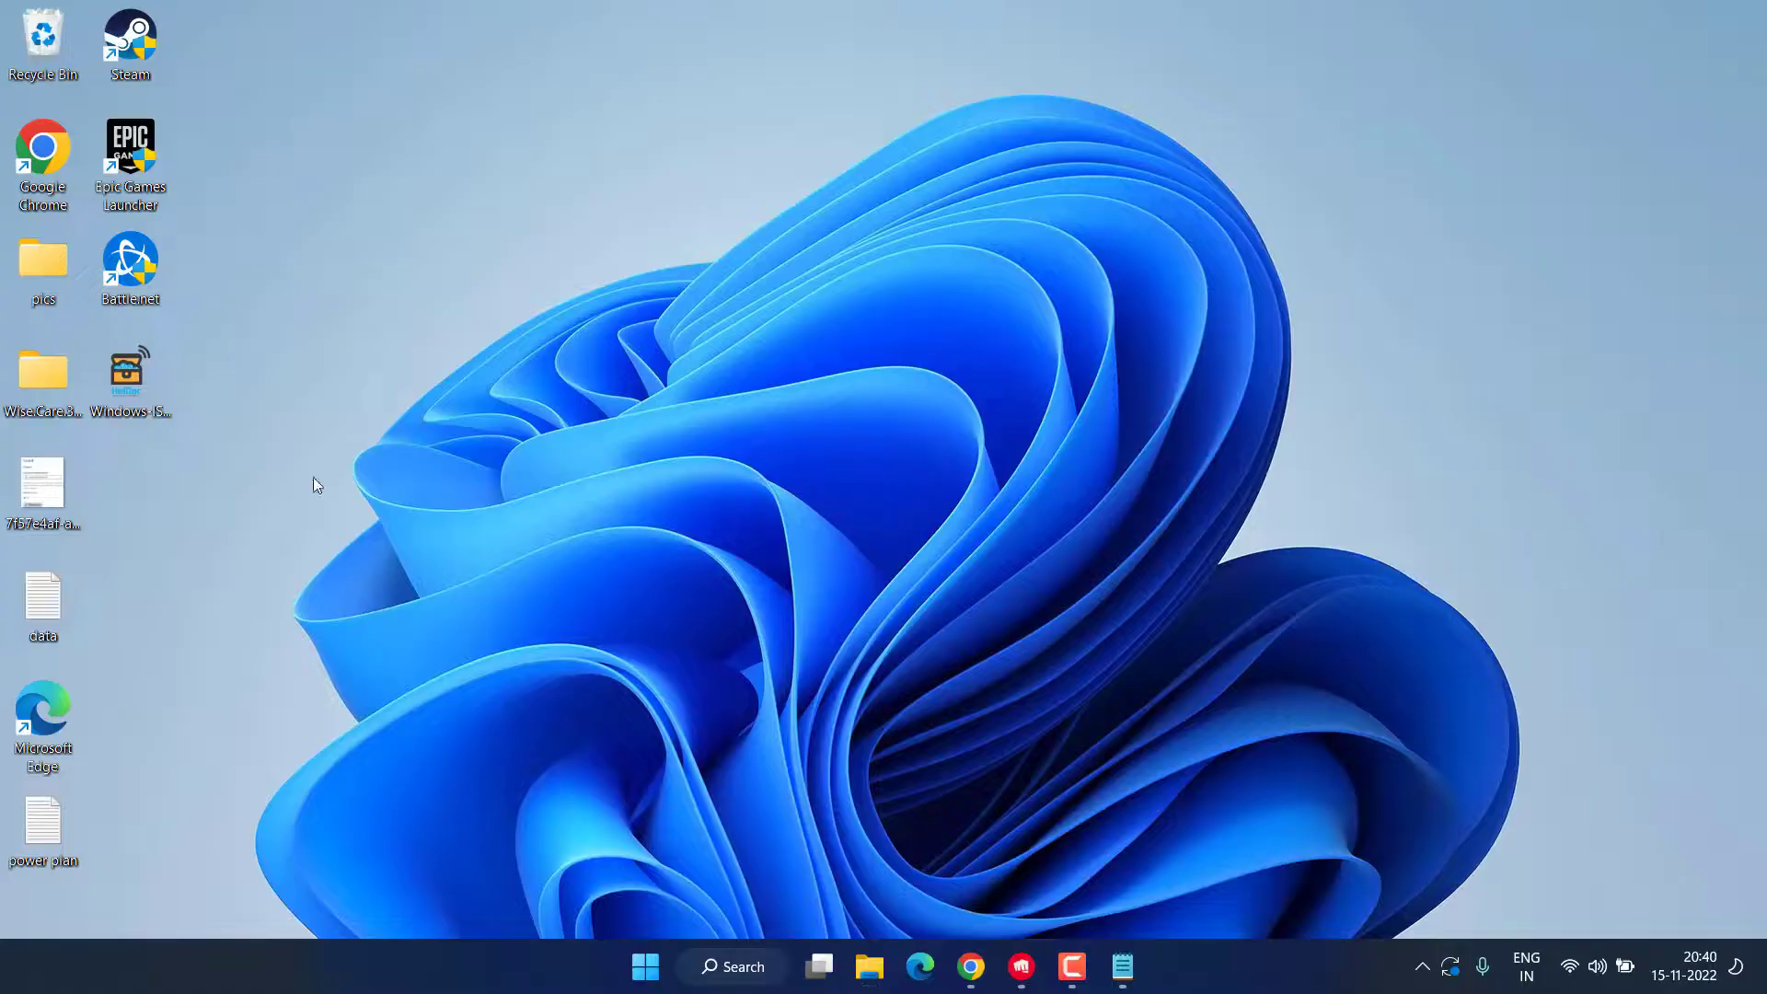
click(971, 966)
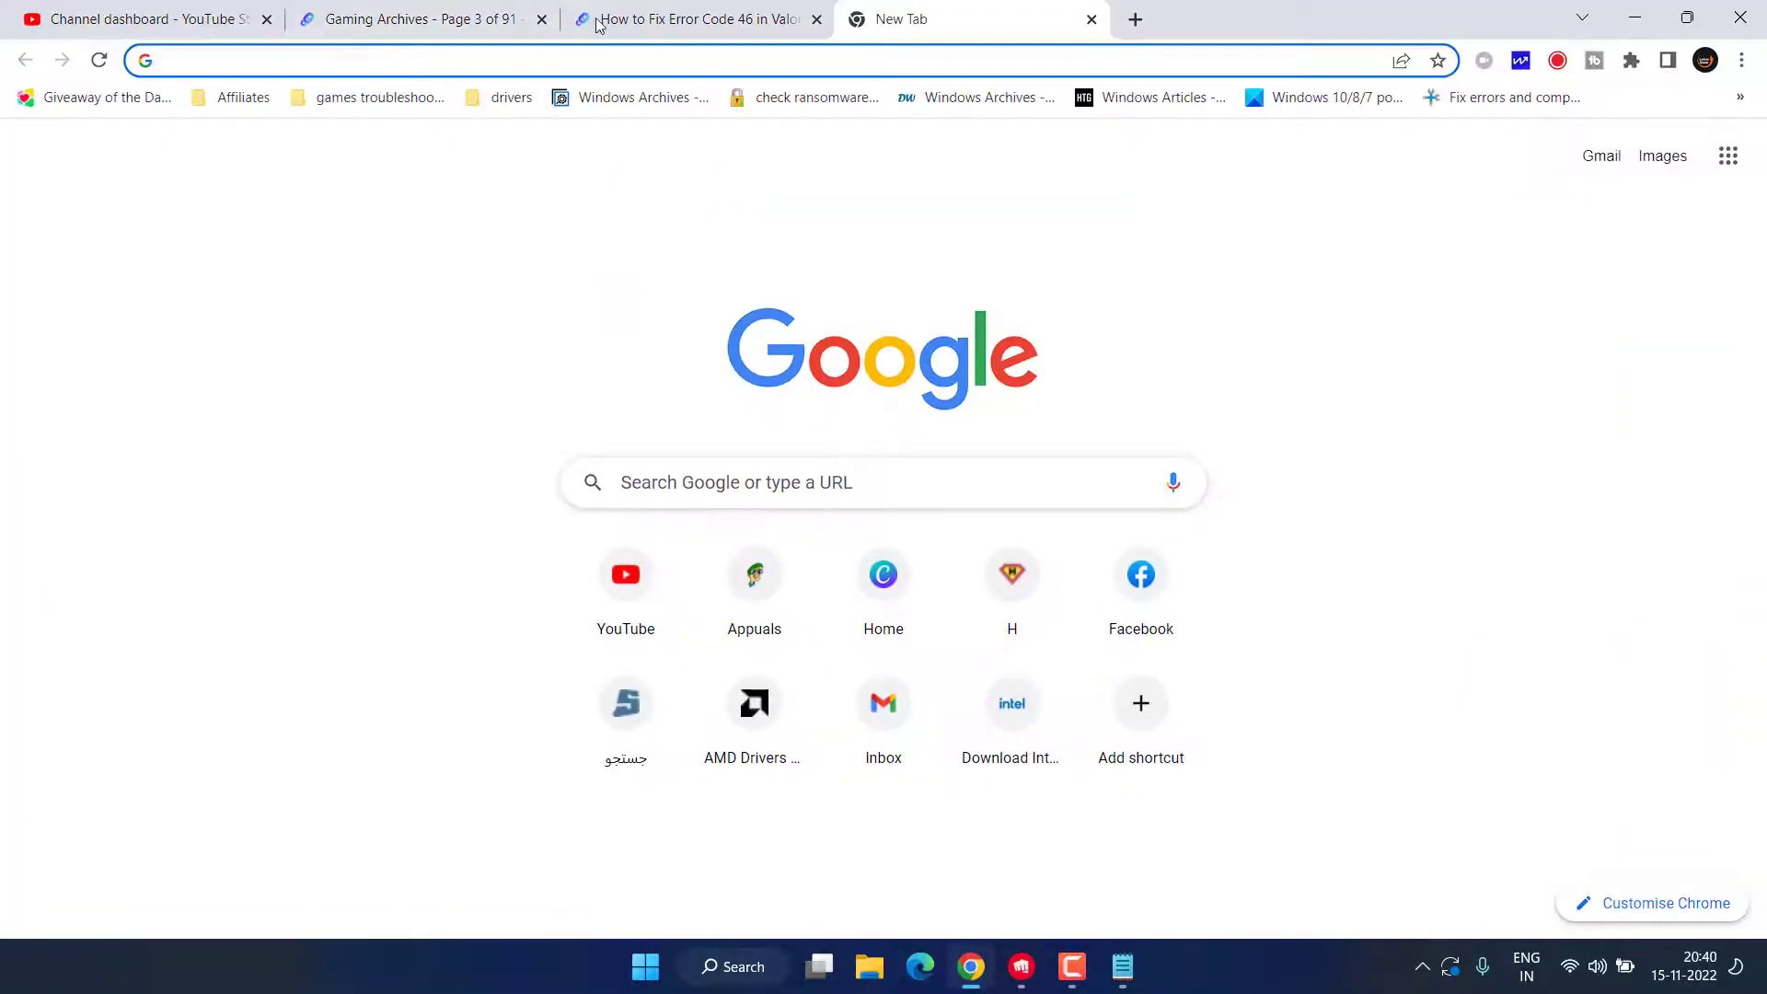
click(682, 59)
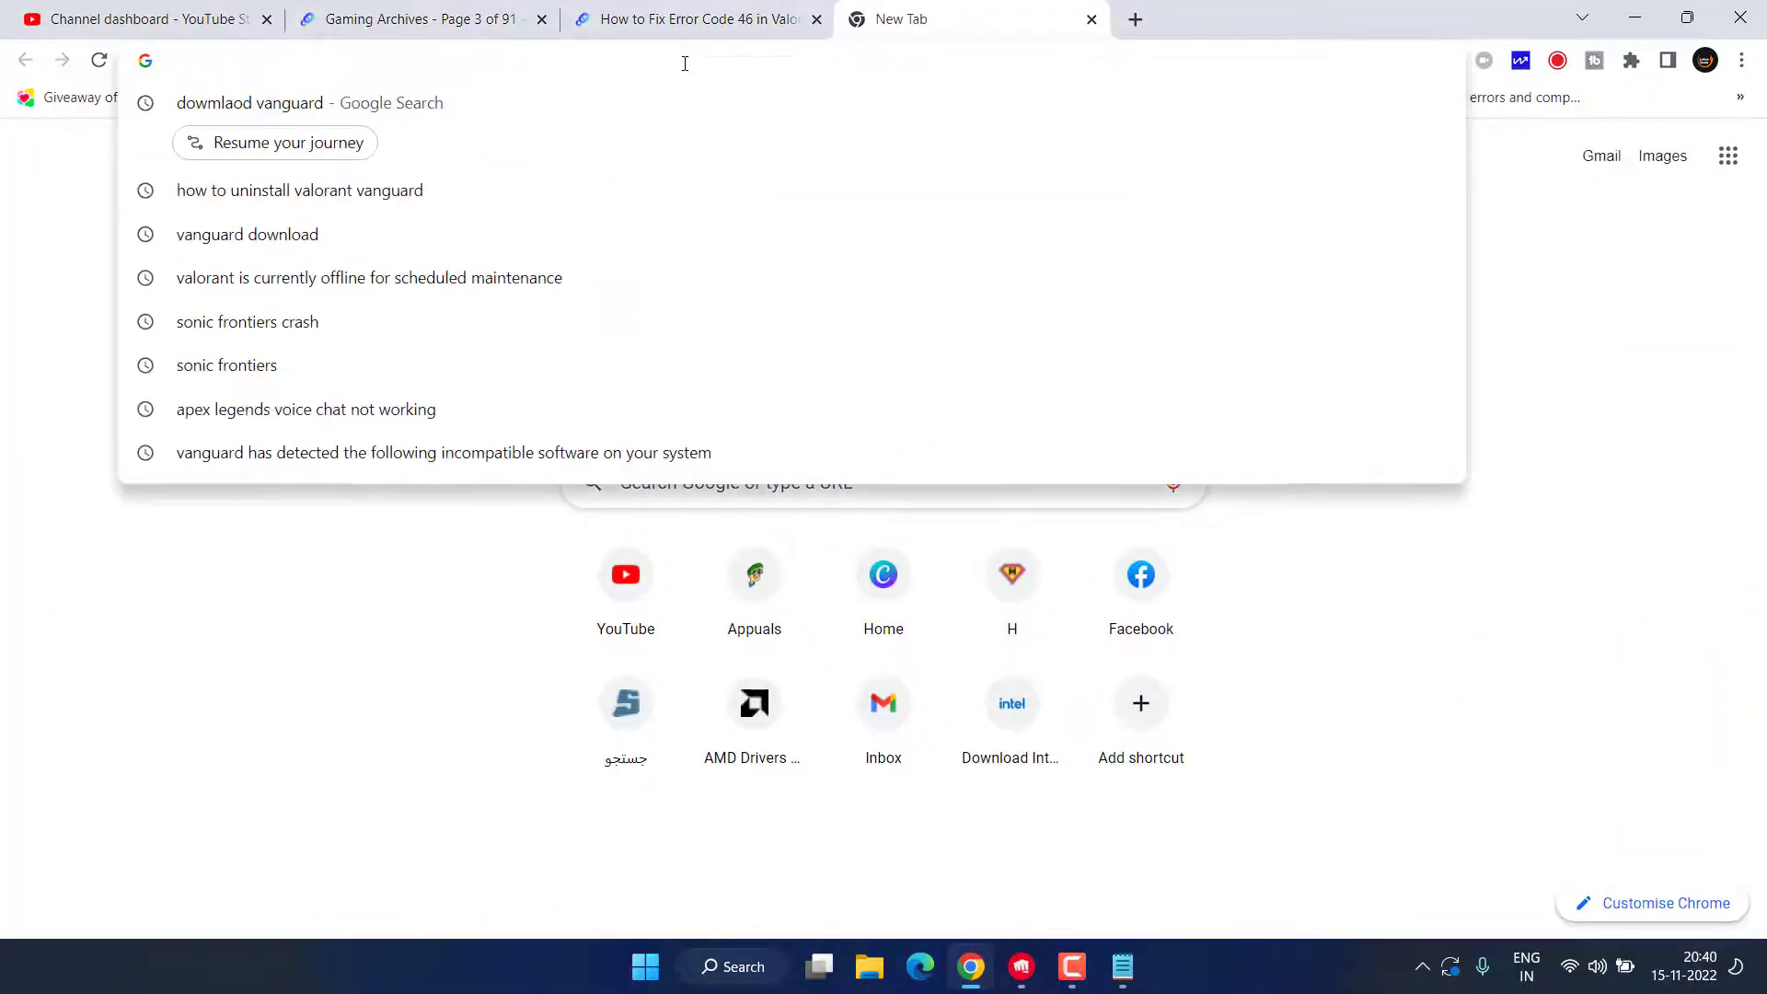
text(download valorant)
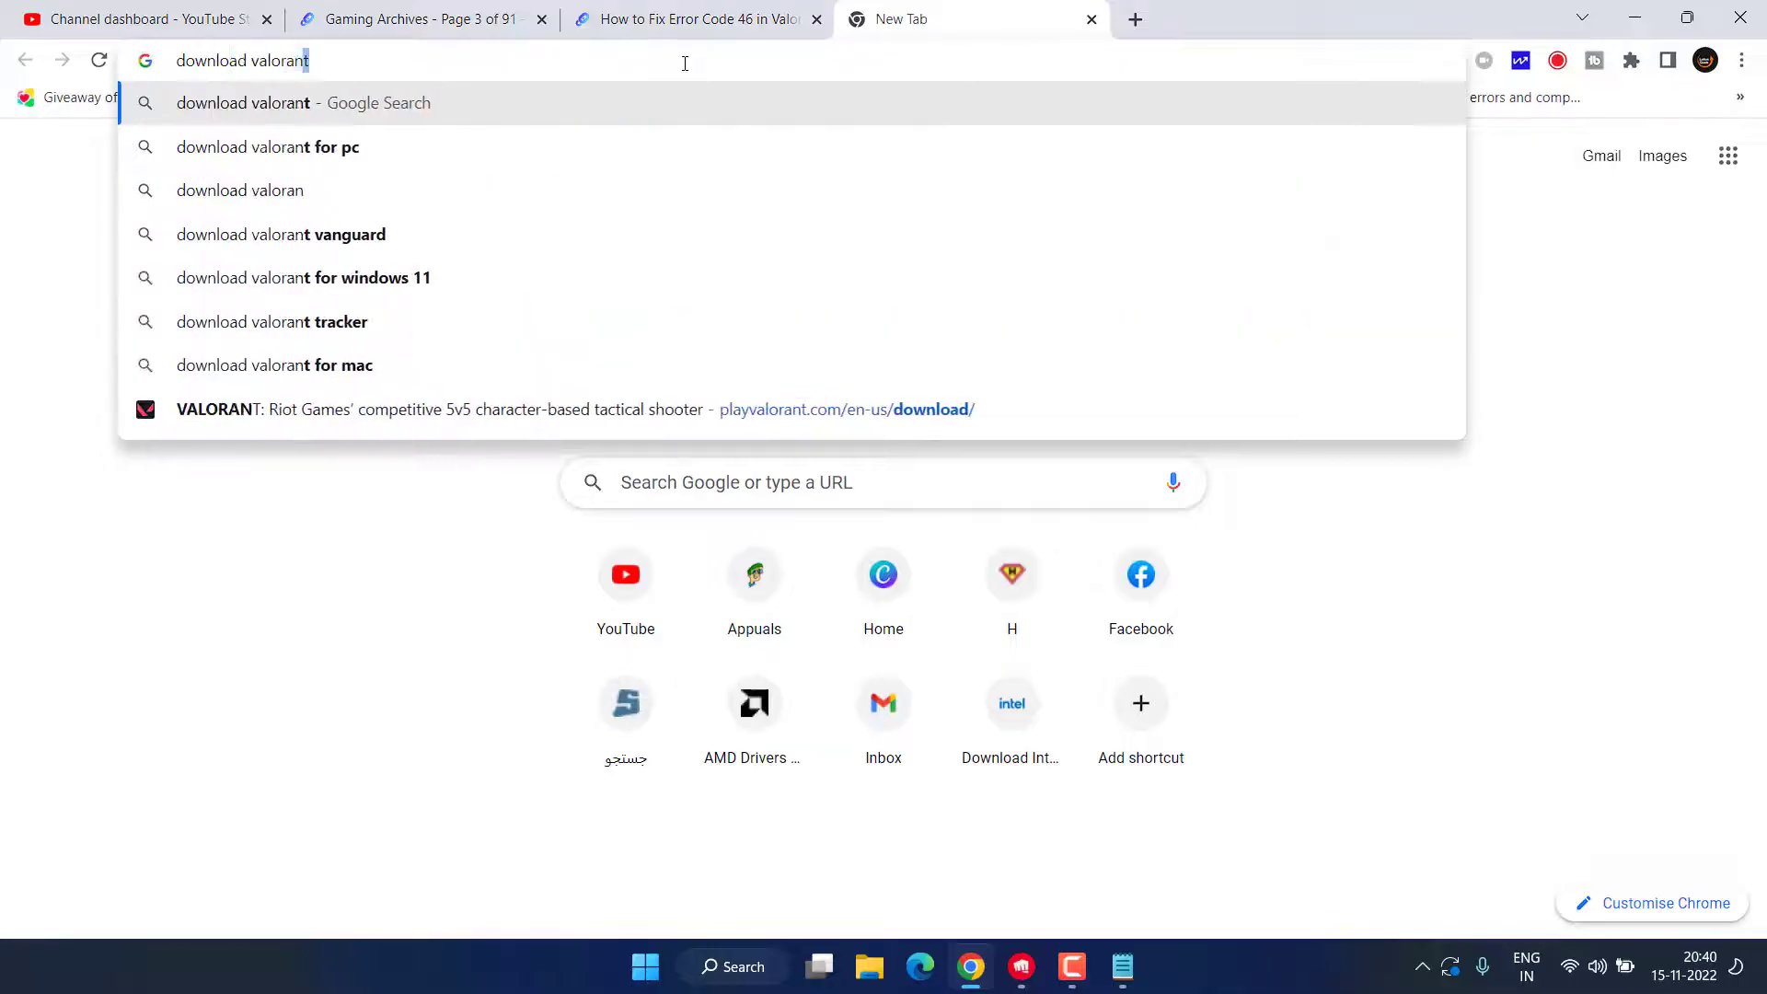
key(Return)
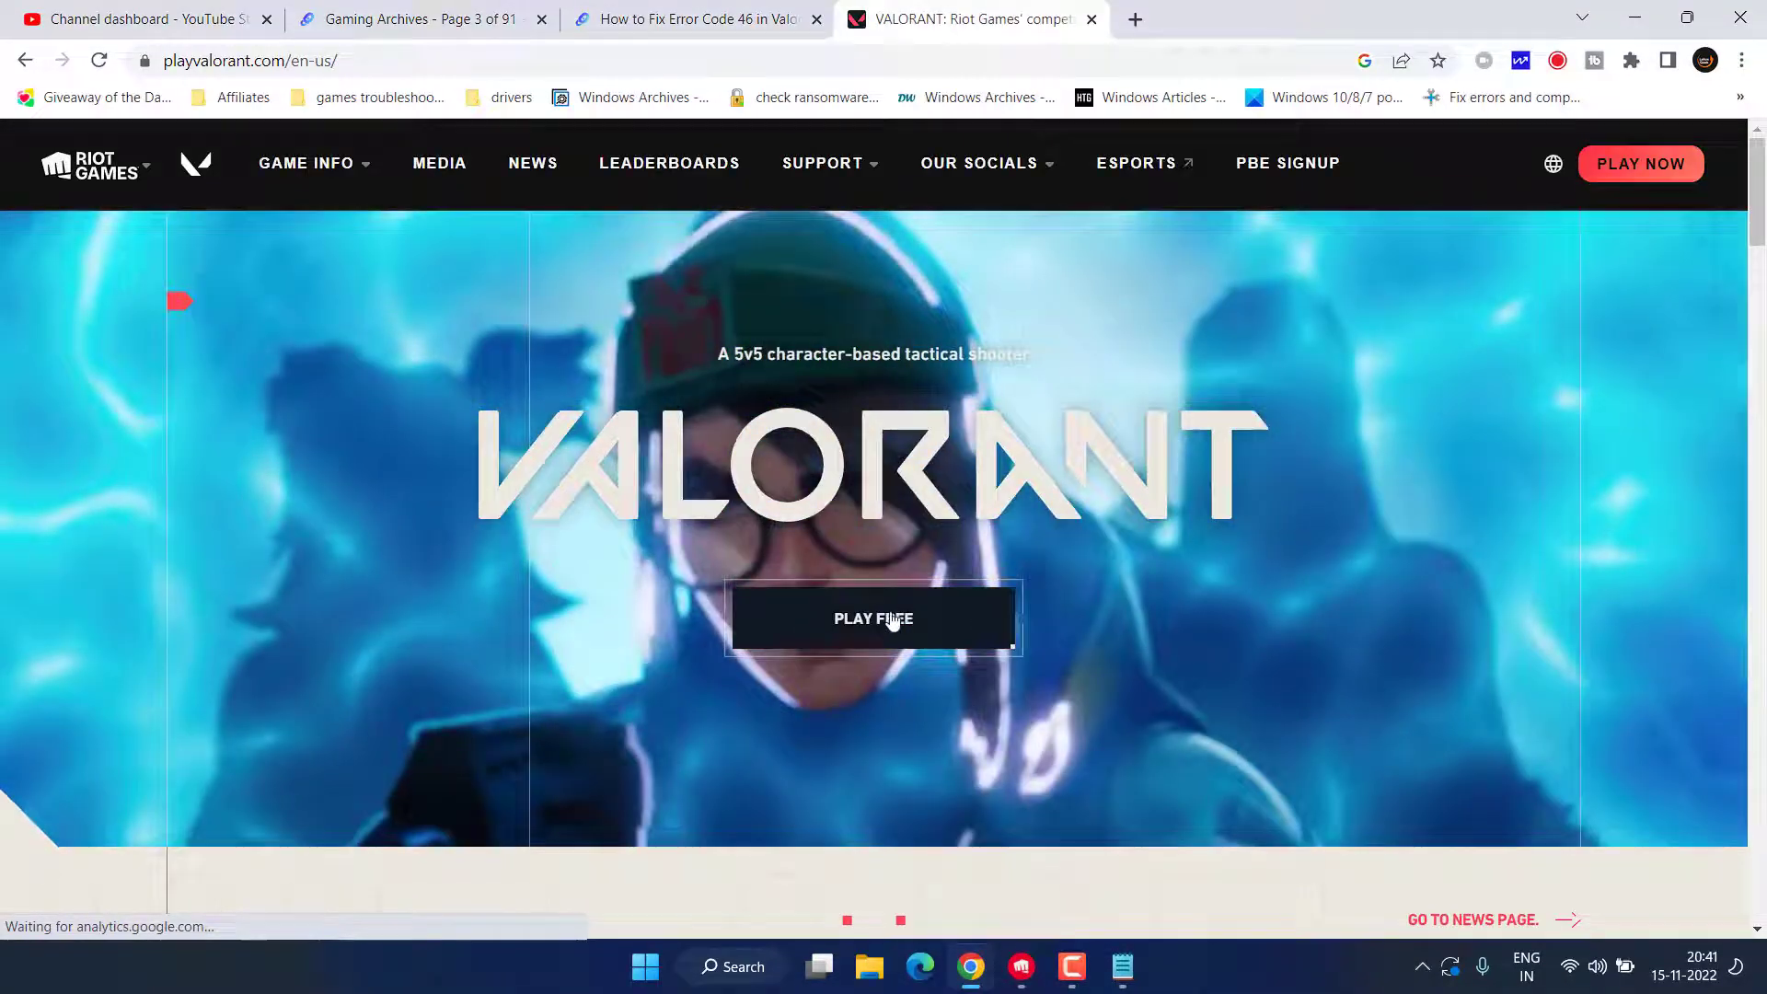
On playvalorant.com, go to Play Free and sign in to a Riot account with Google
click(874, 618)
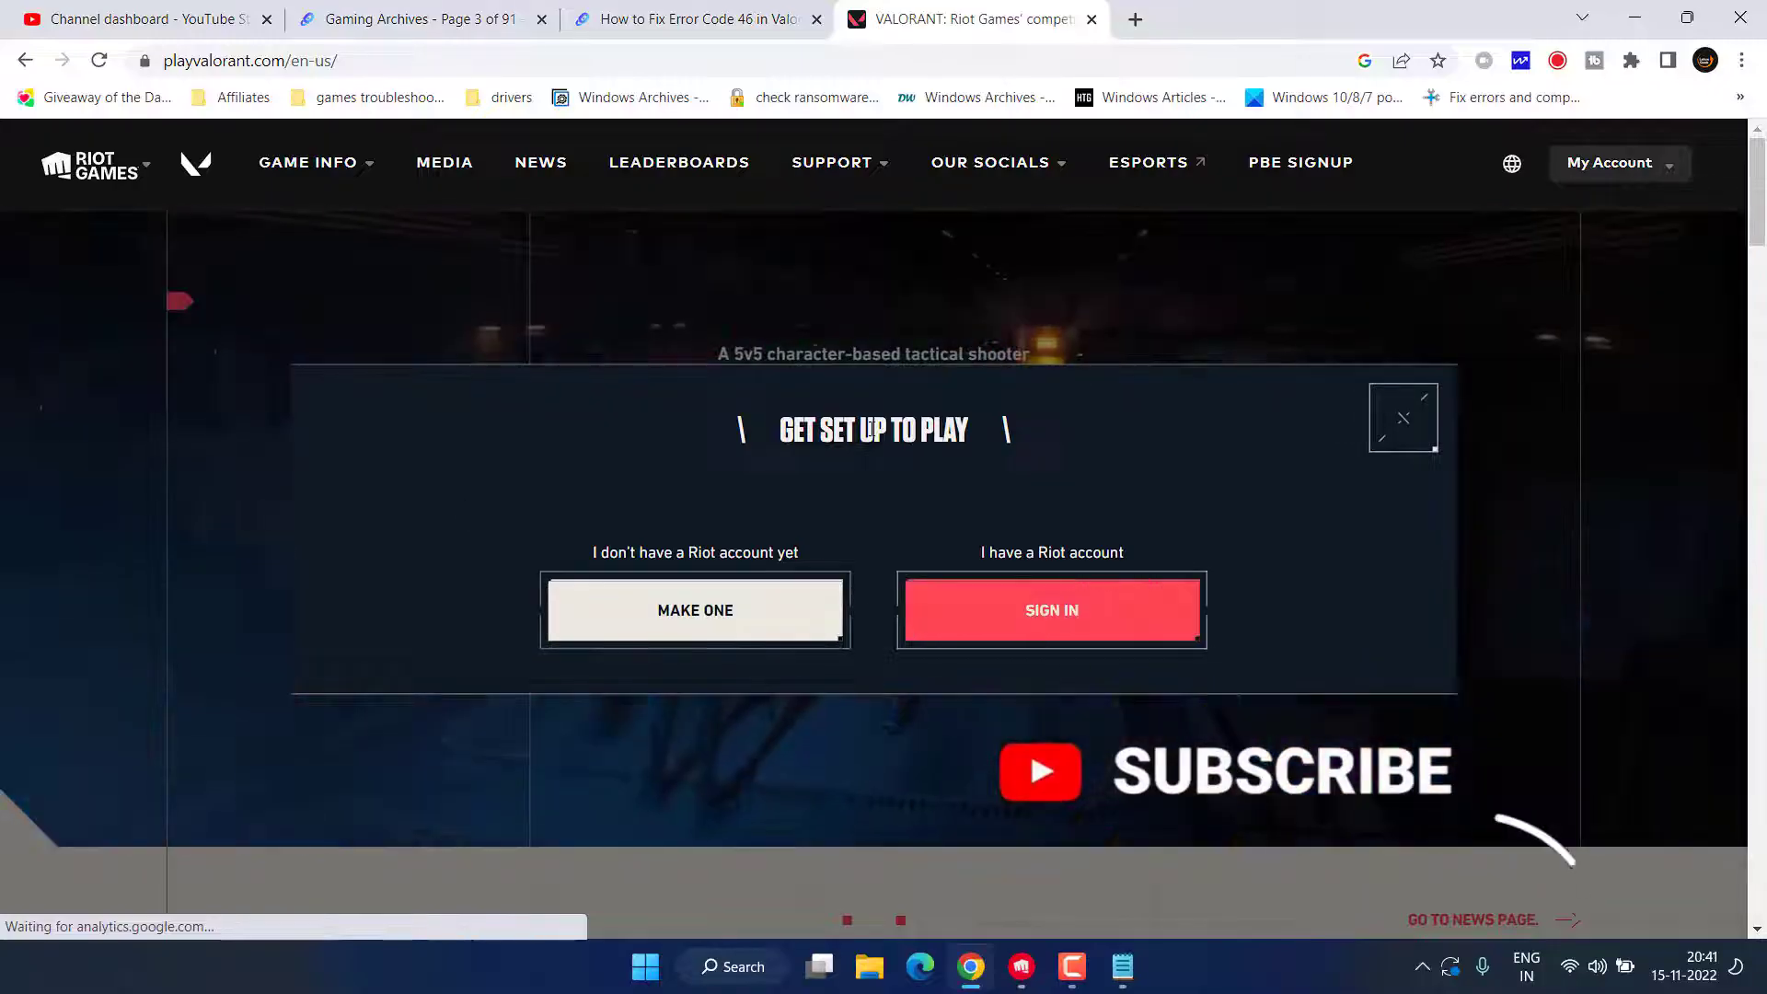
click(1045, 612)
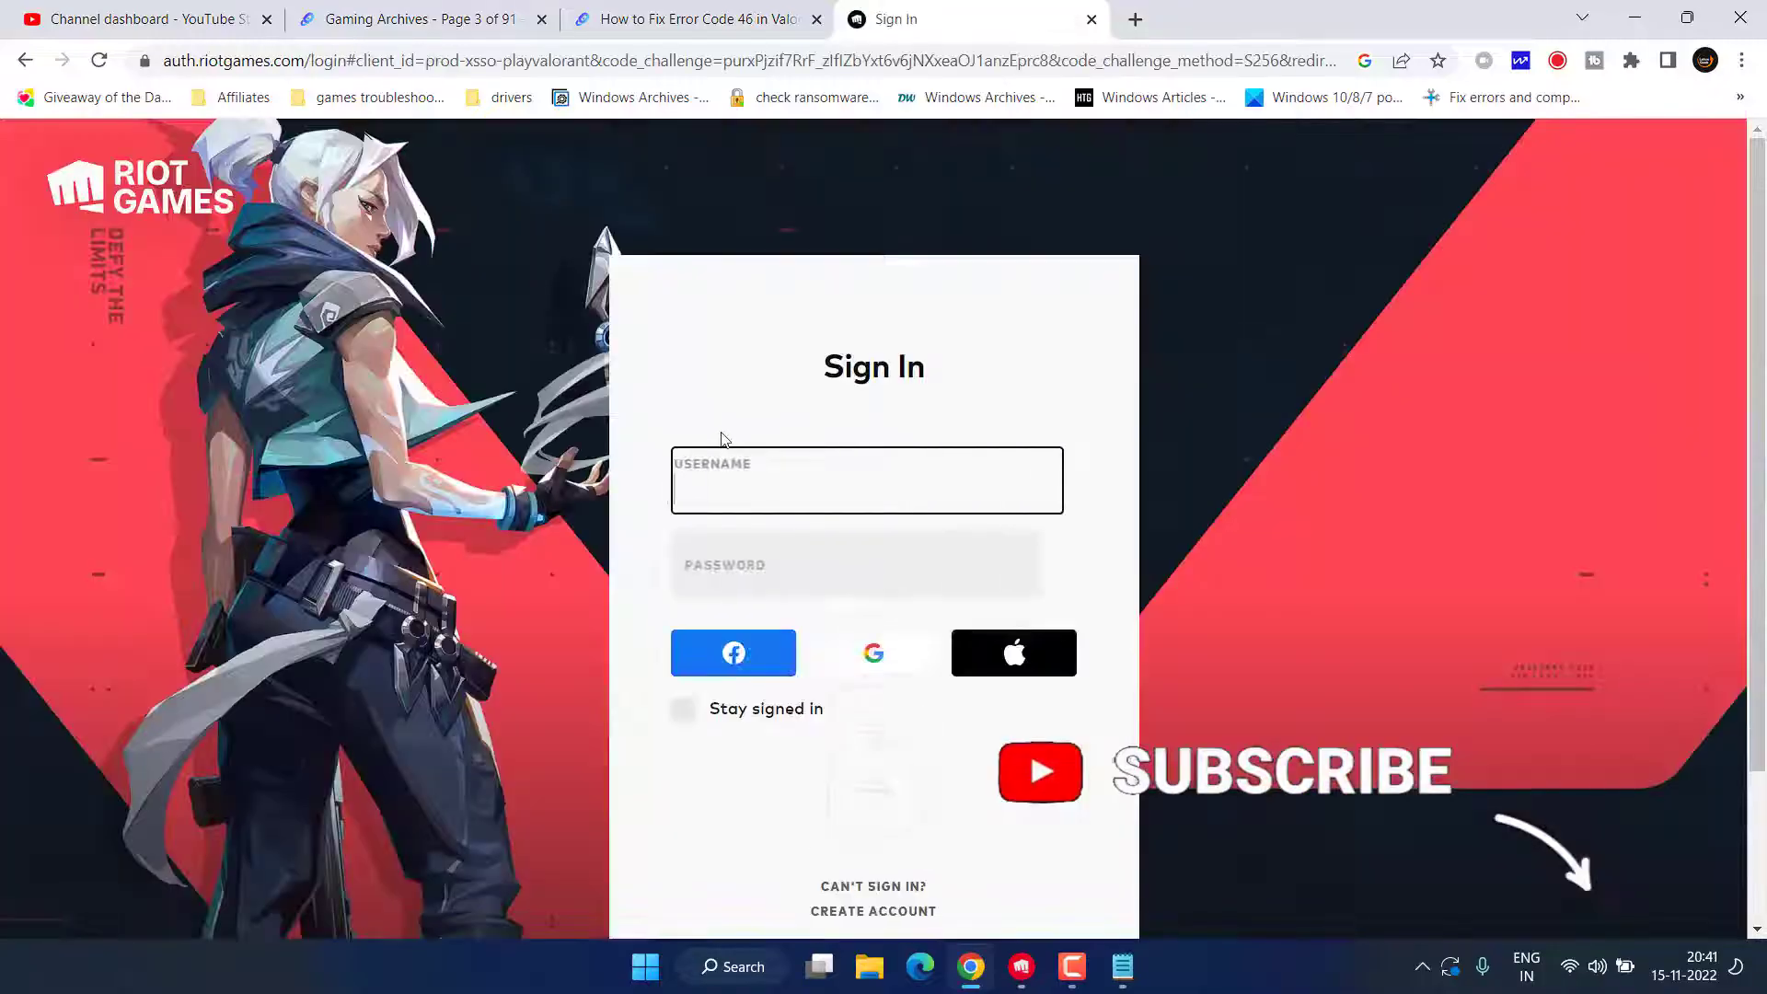
click(761, 491)
click(865, 649)
click(860, 551)
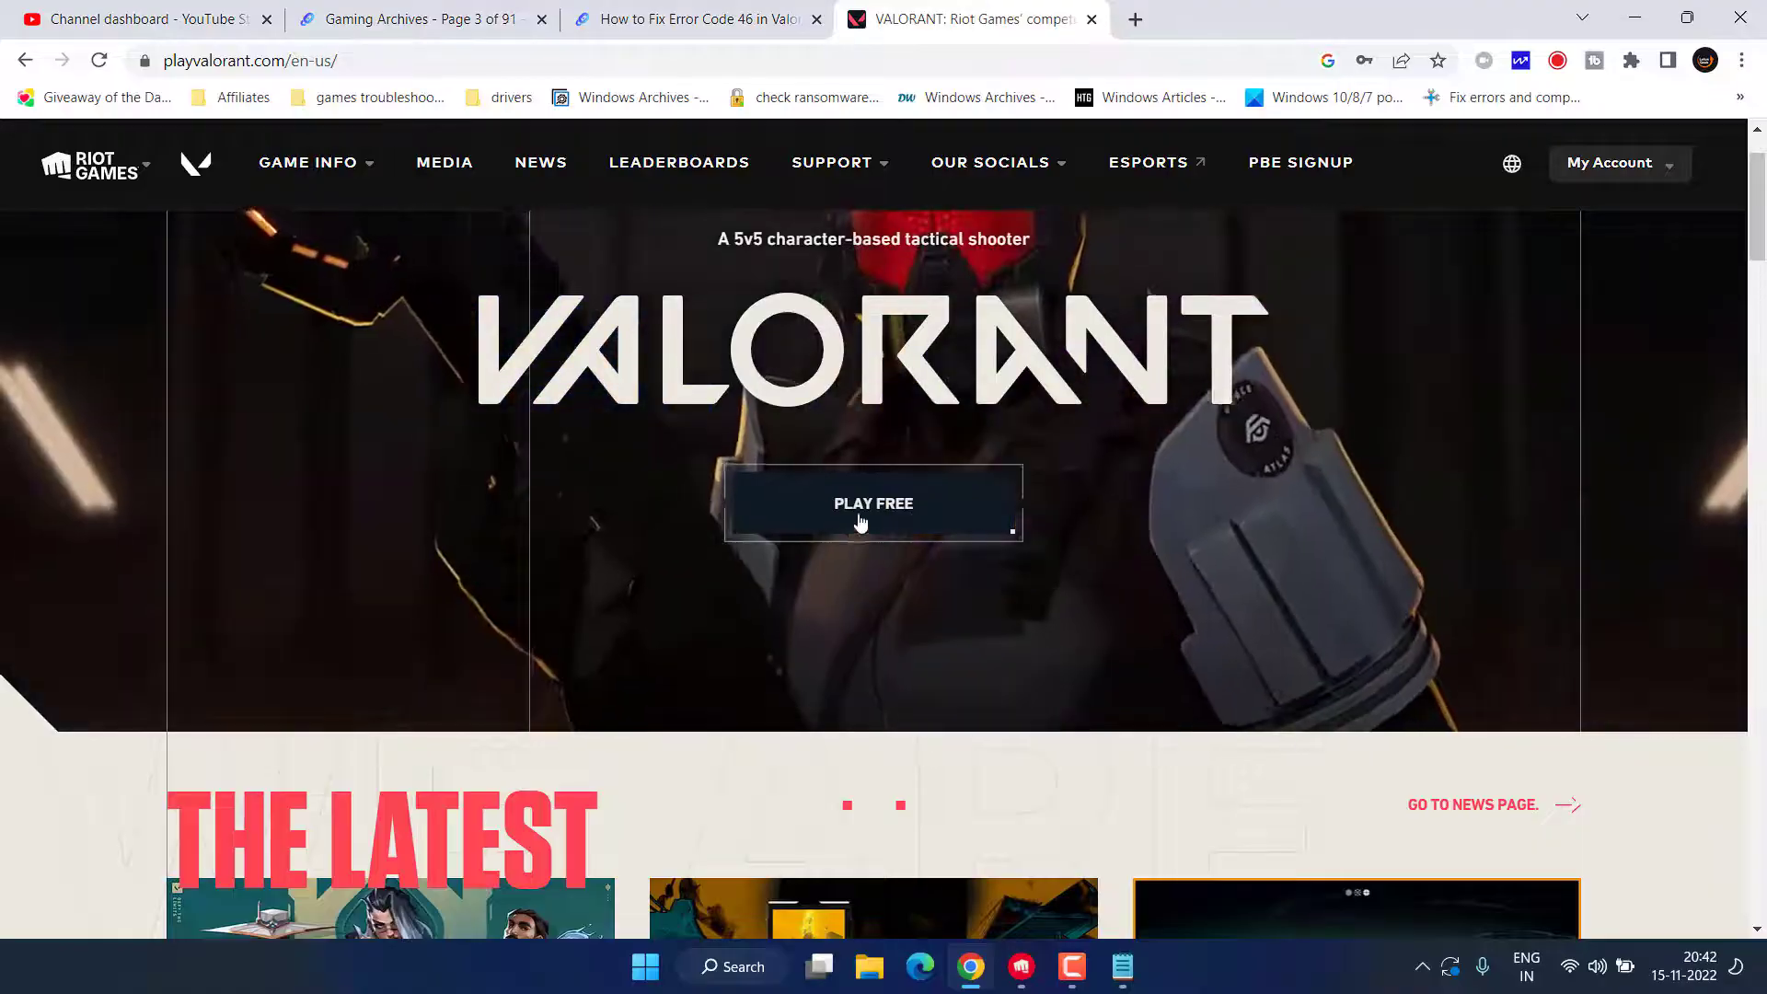
Save Install VALORANT.exe to the Desktop and open it from the download bar
click(852, 526)
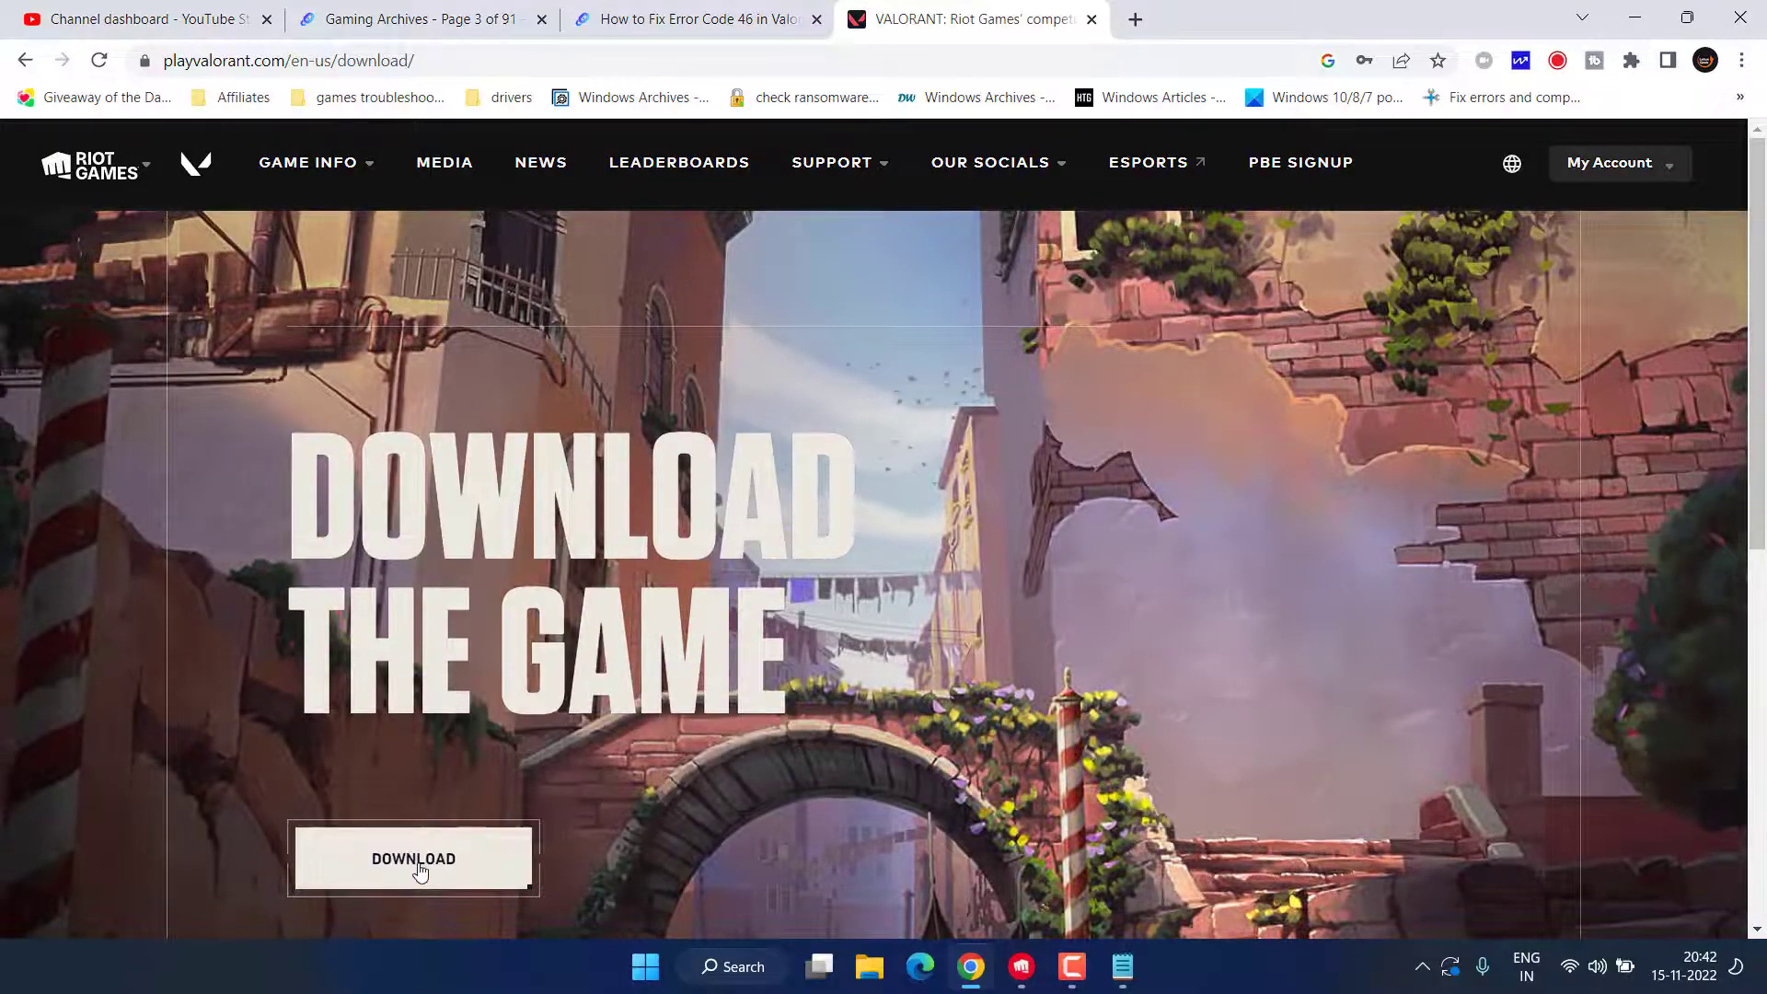
click(406, 843)
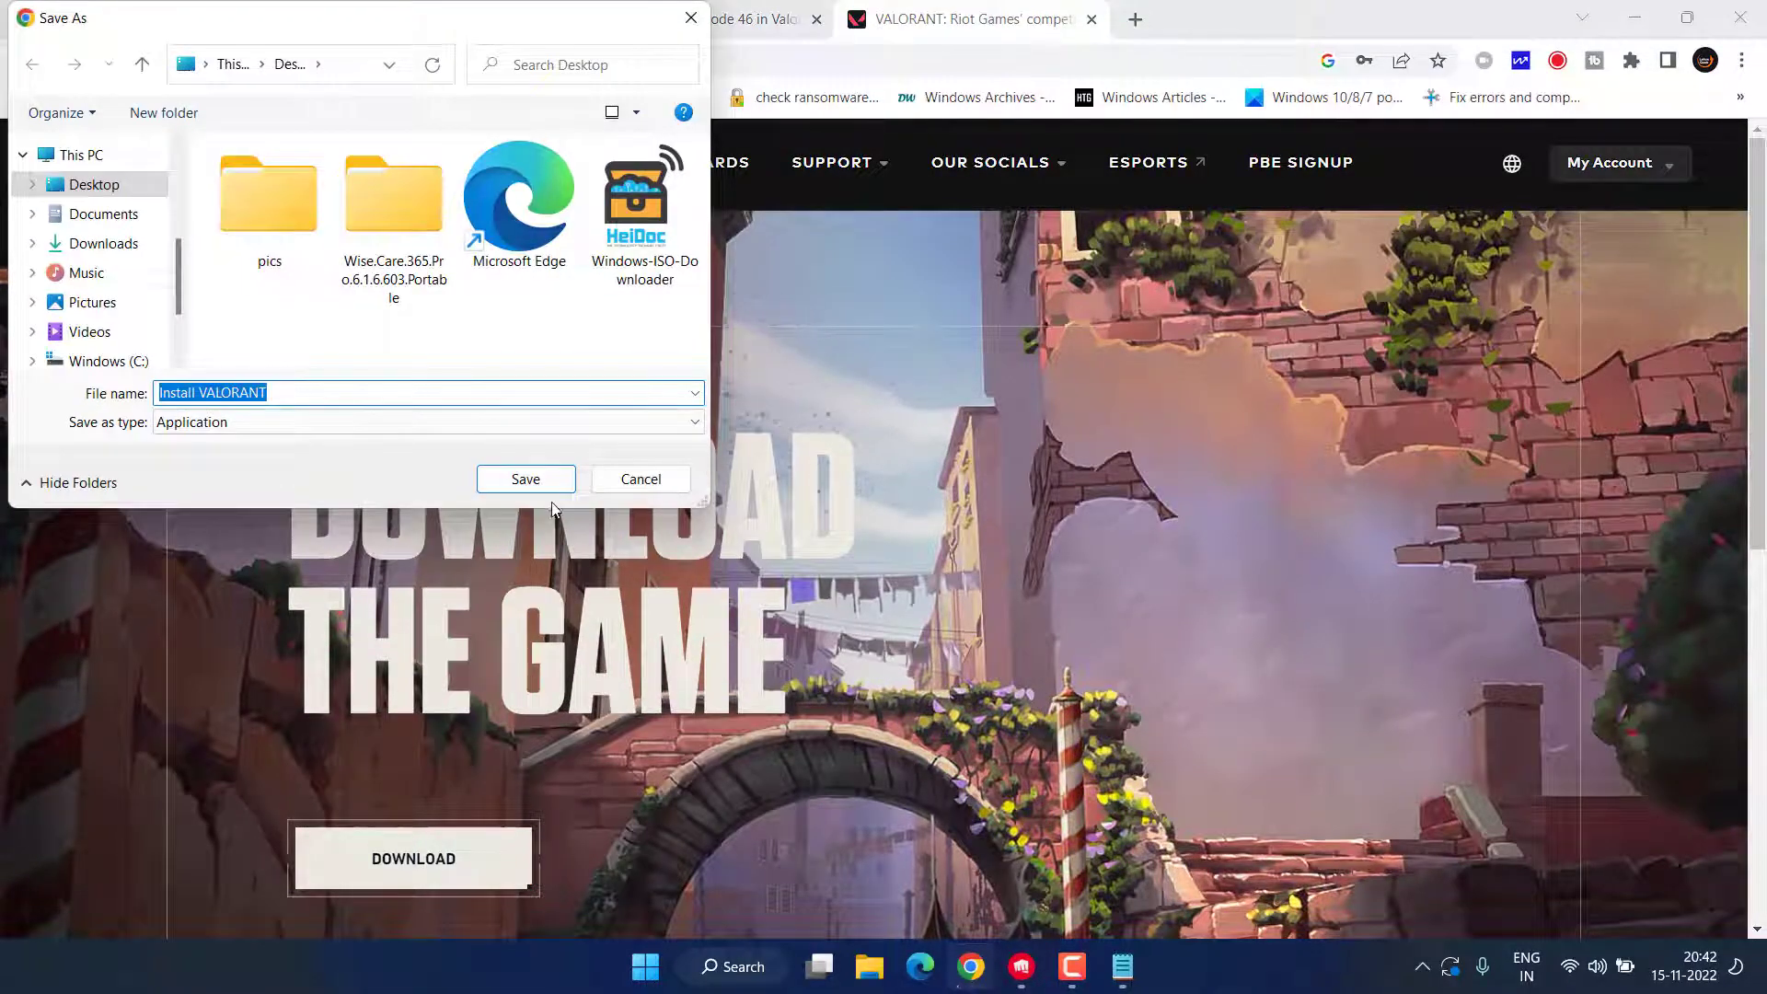
click(525, 479)
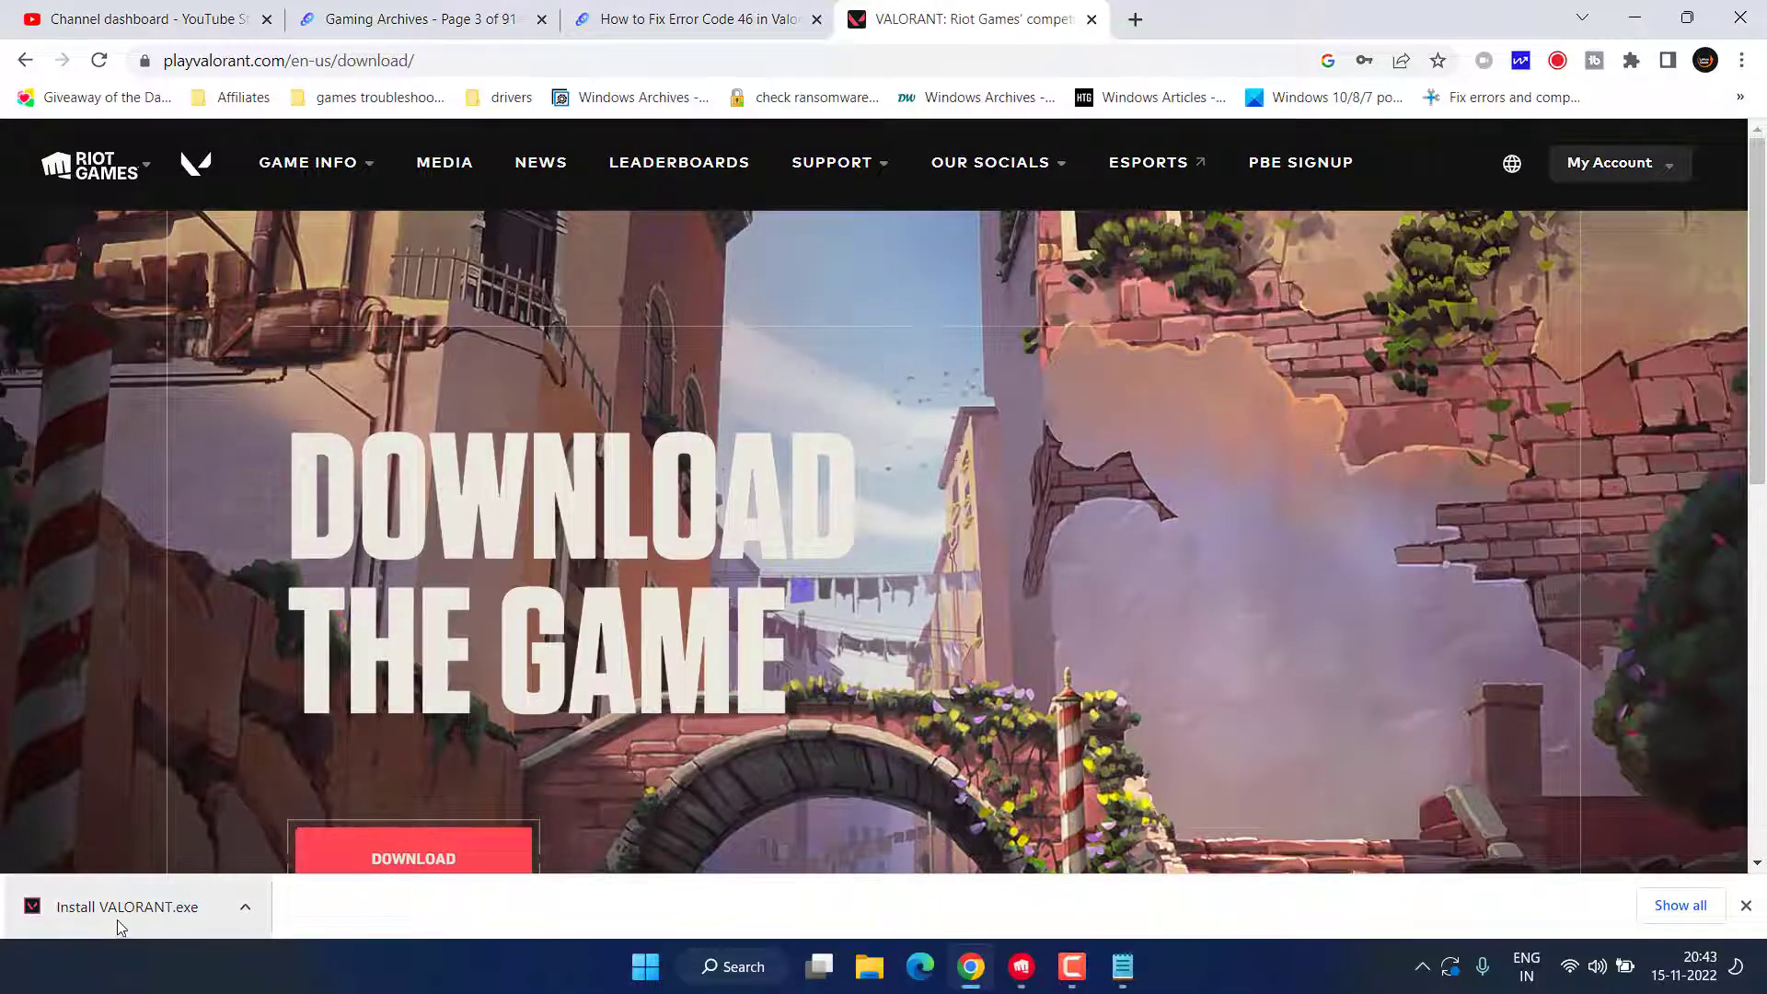
click(118, 916)
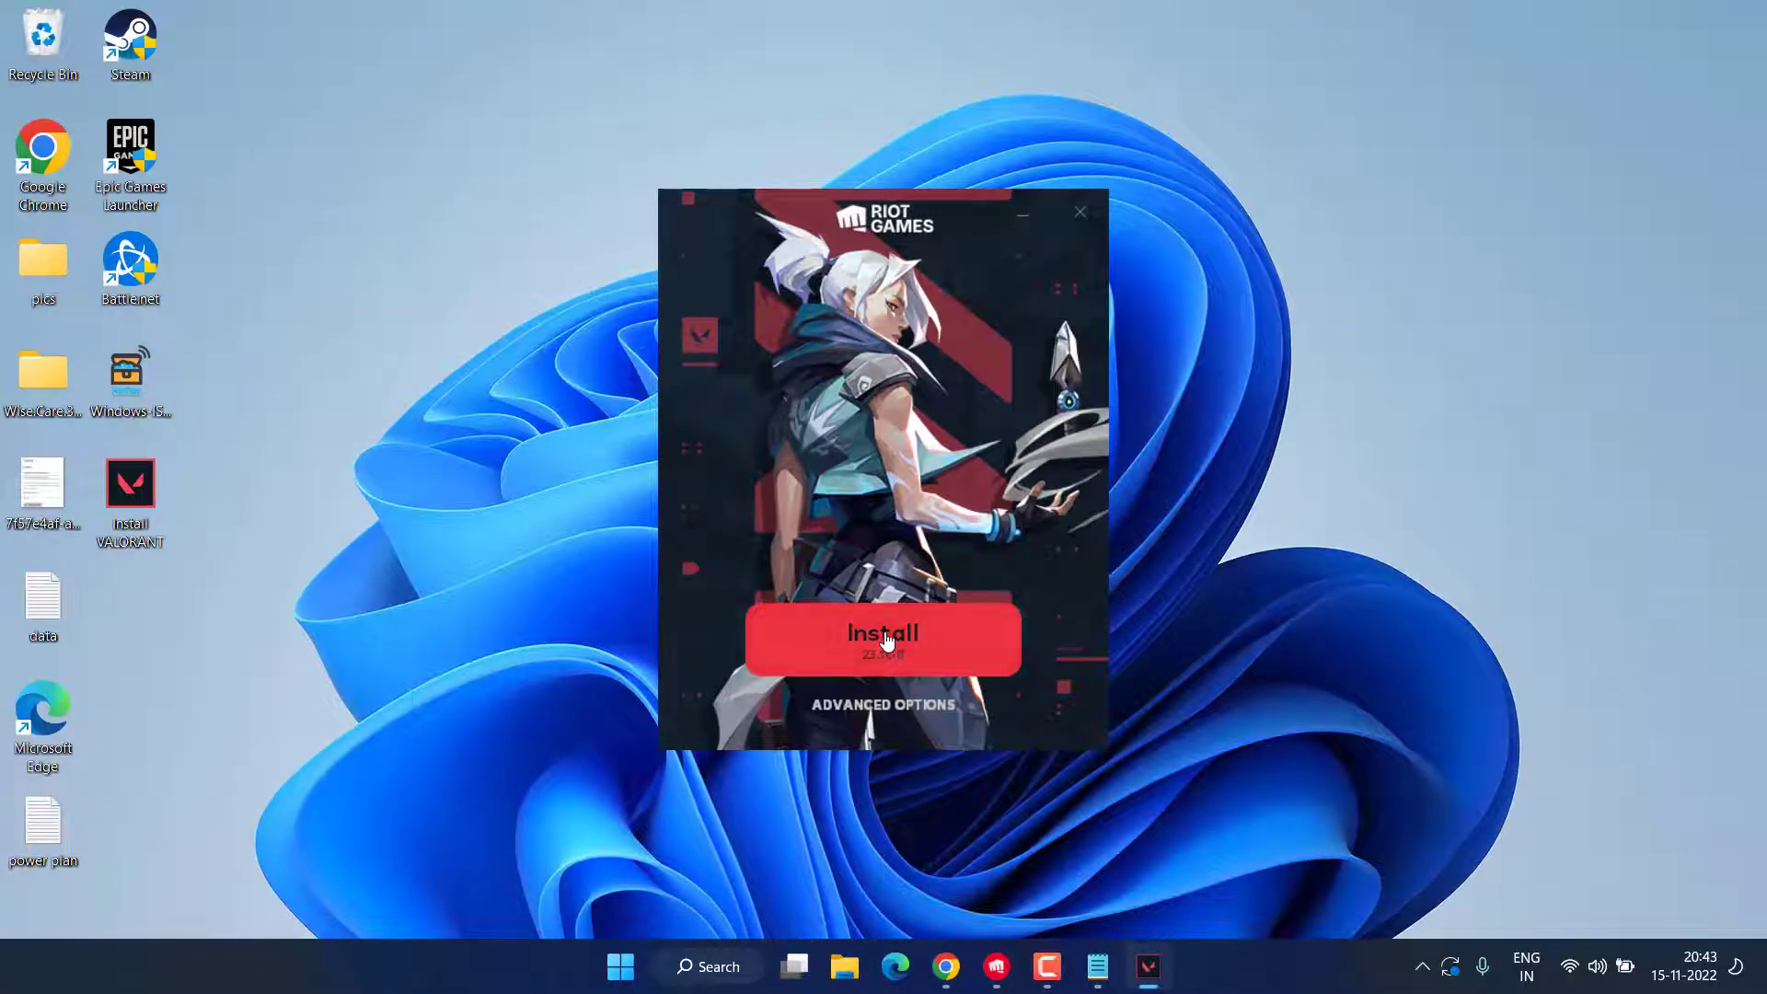
Install the Riot Client from the Riot Games installer window
click(888, 645)
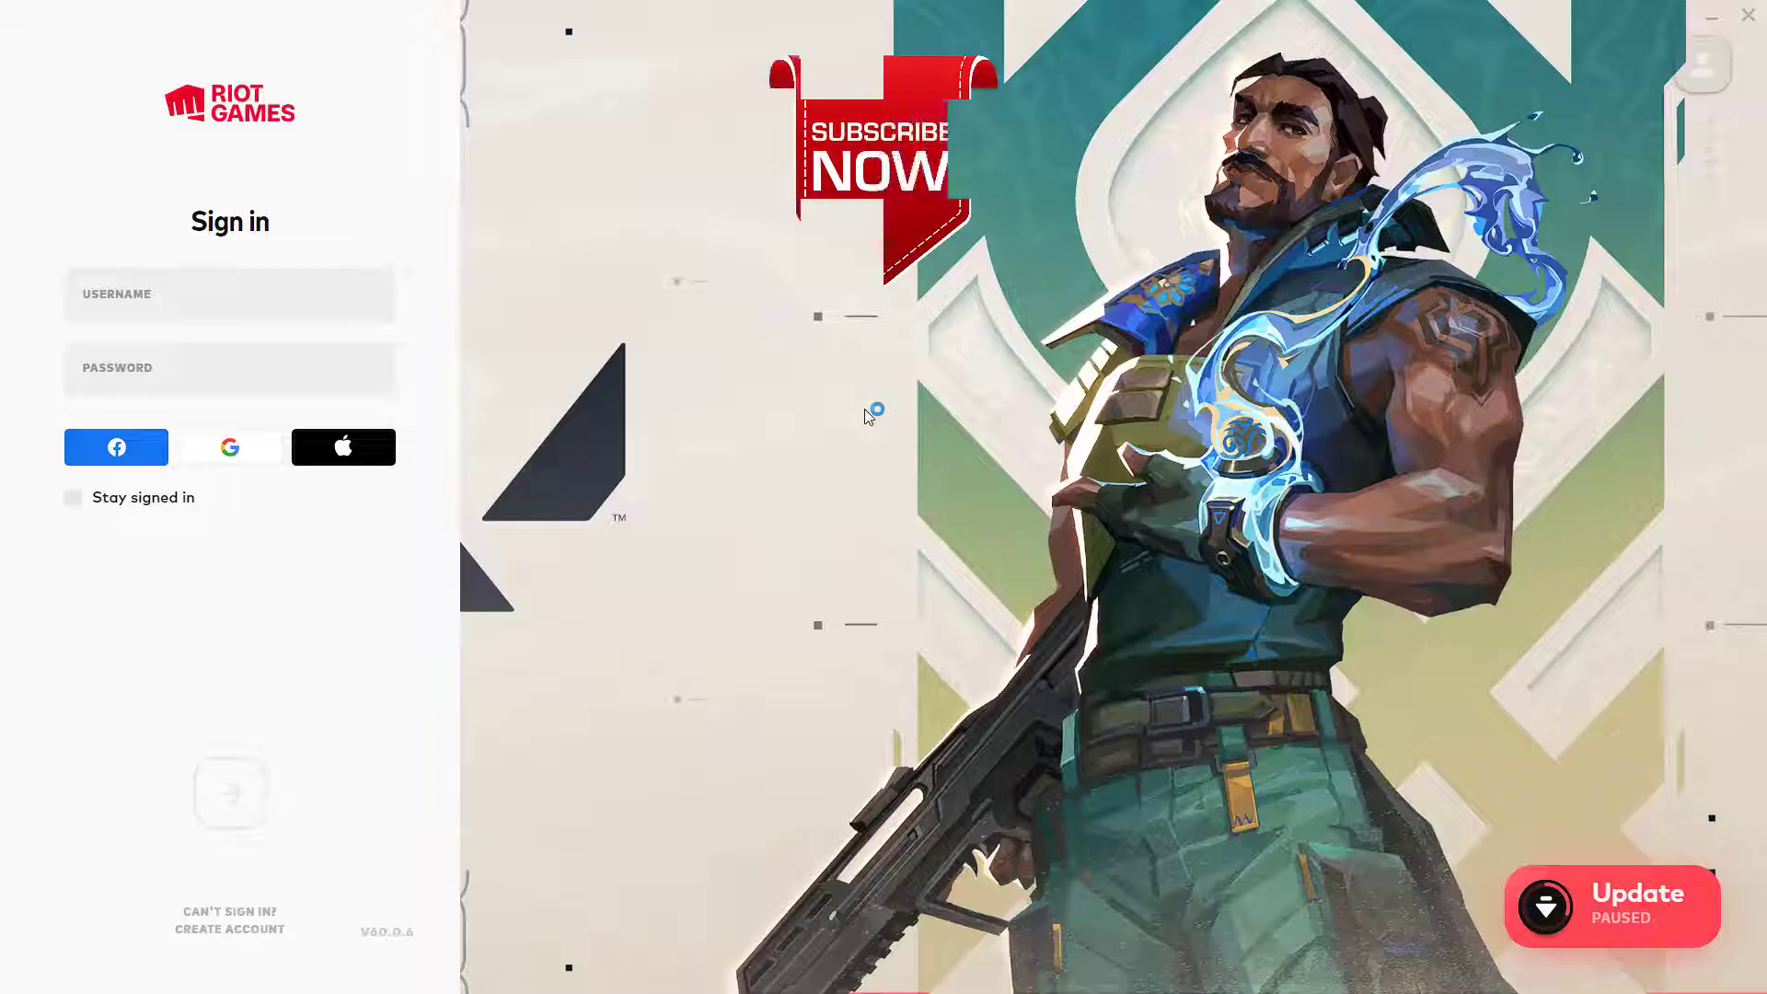
Close the Riot Client sign-in window
click(1710, 17)
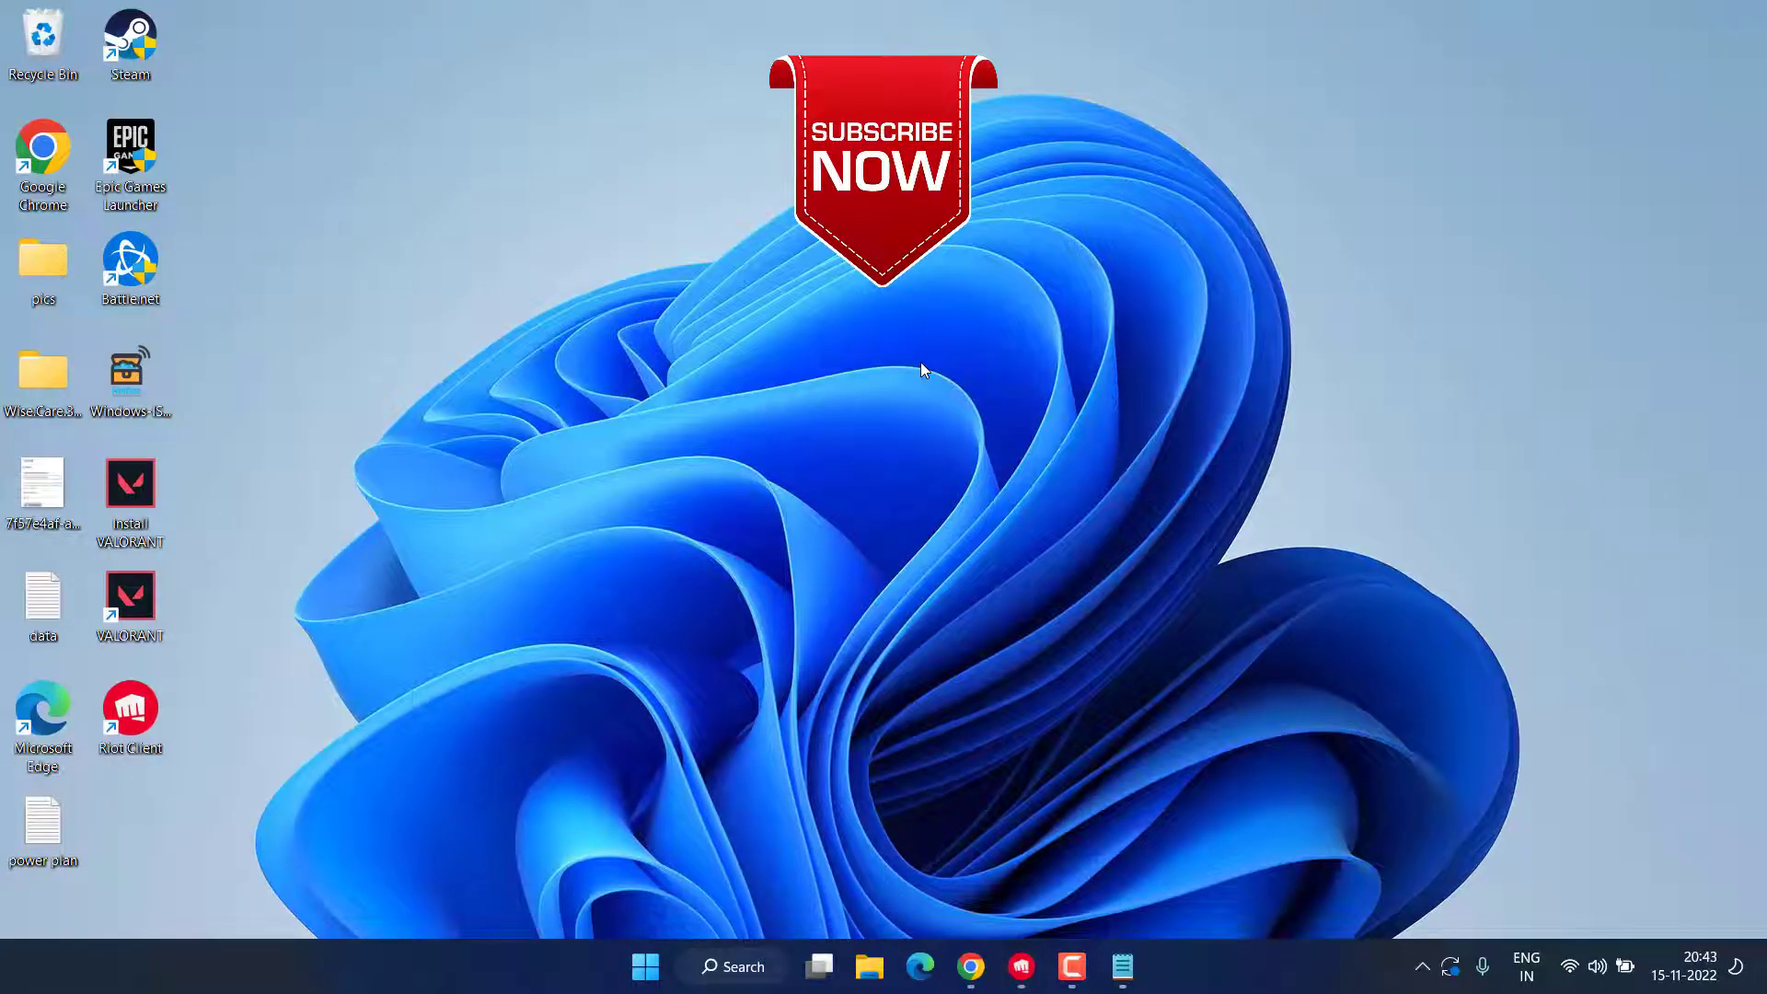